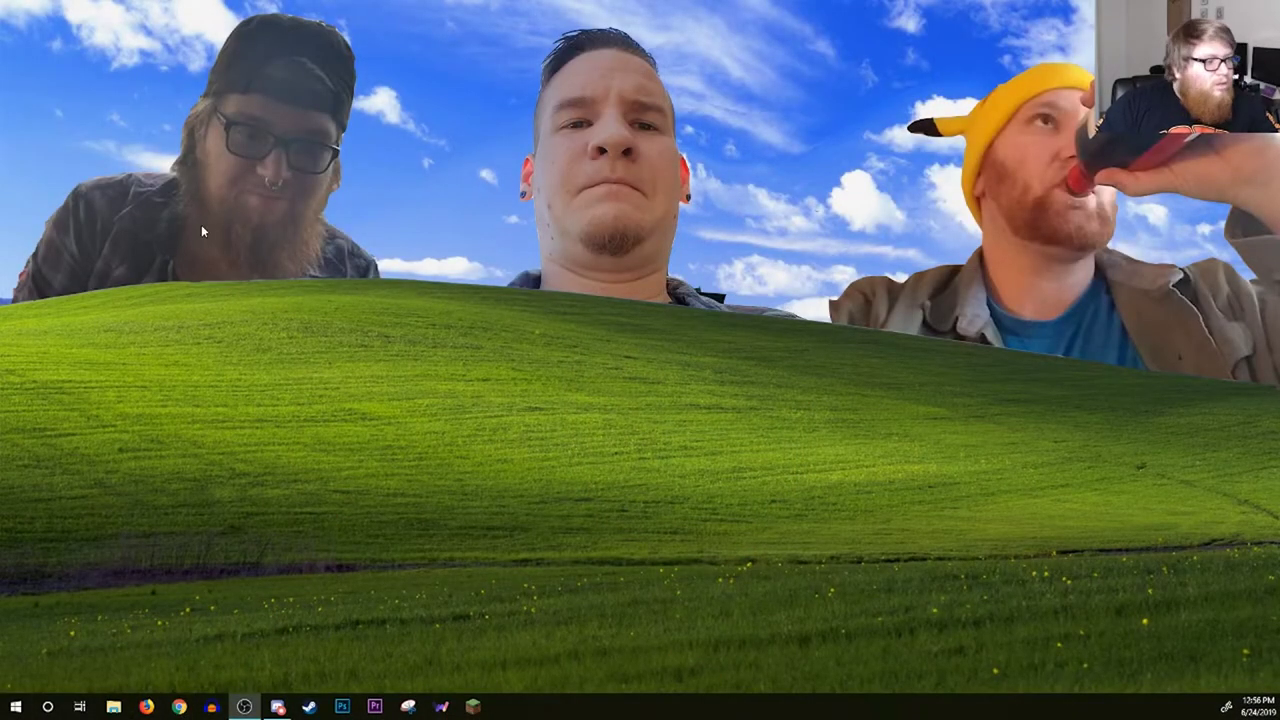
Open pcpartpicker.com in a new browser tab and start an empty System Builder parts list.
{"action": "left_click", "coordinate": [146, 706]}
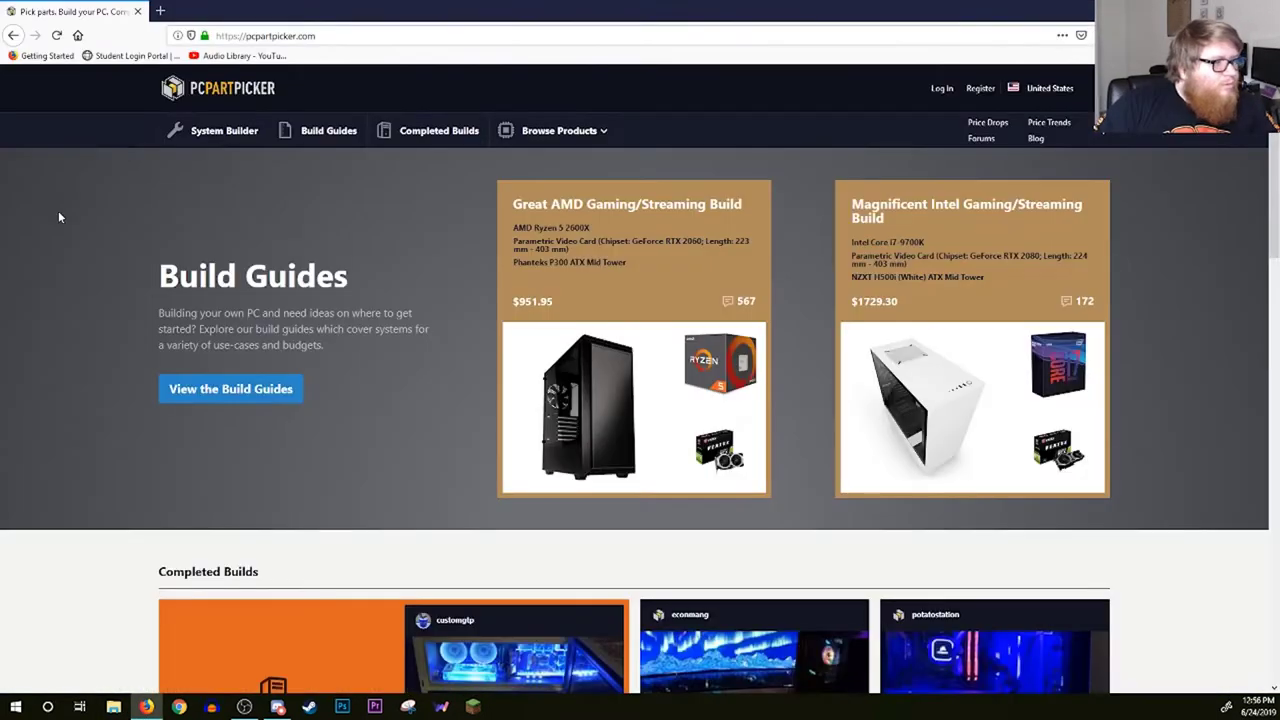
{"action": "scroll", "coordinate": [65, 214], "scroll_direction": "down", "scroll_amount": 2}
{"action": "scroll", "coordinate": [150, 214], "scroll_direction": "up", "scroll_amount": 2}
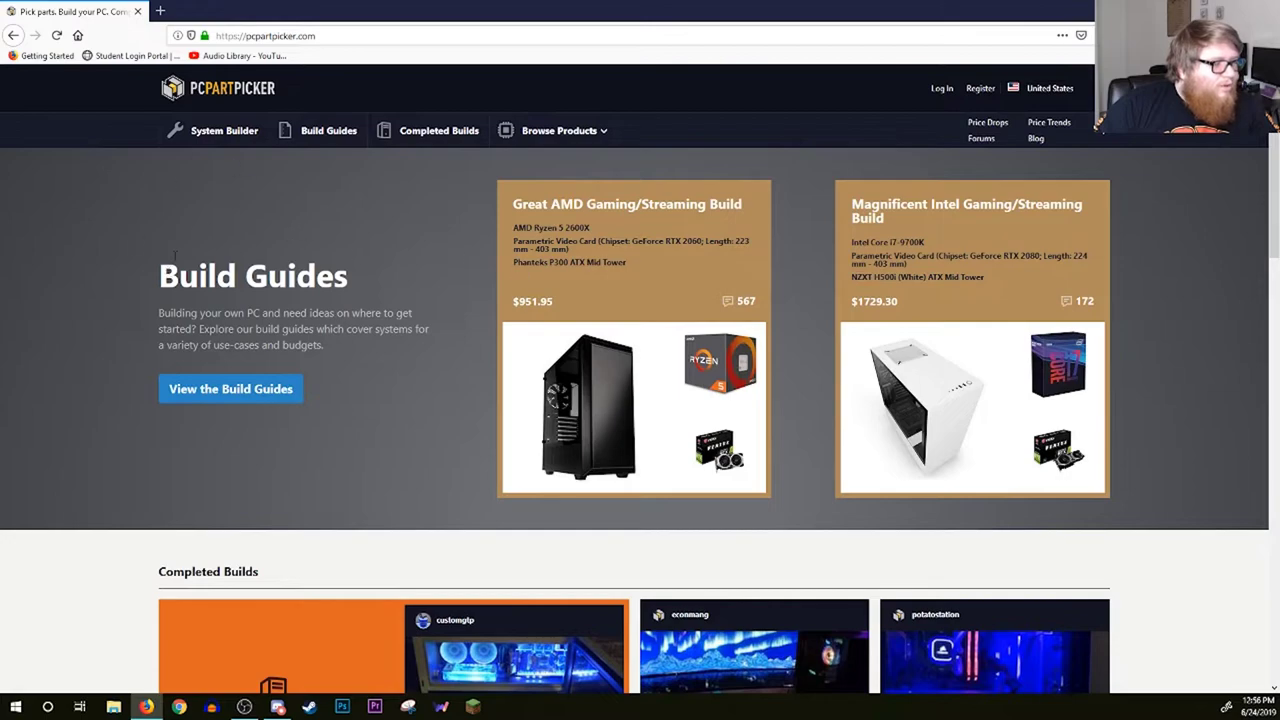
{"action": "scroll", "coordinate": [100, 337], "scroll_direction": "down", "scroll_amount": 10}
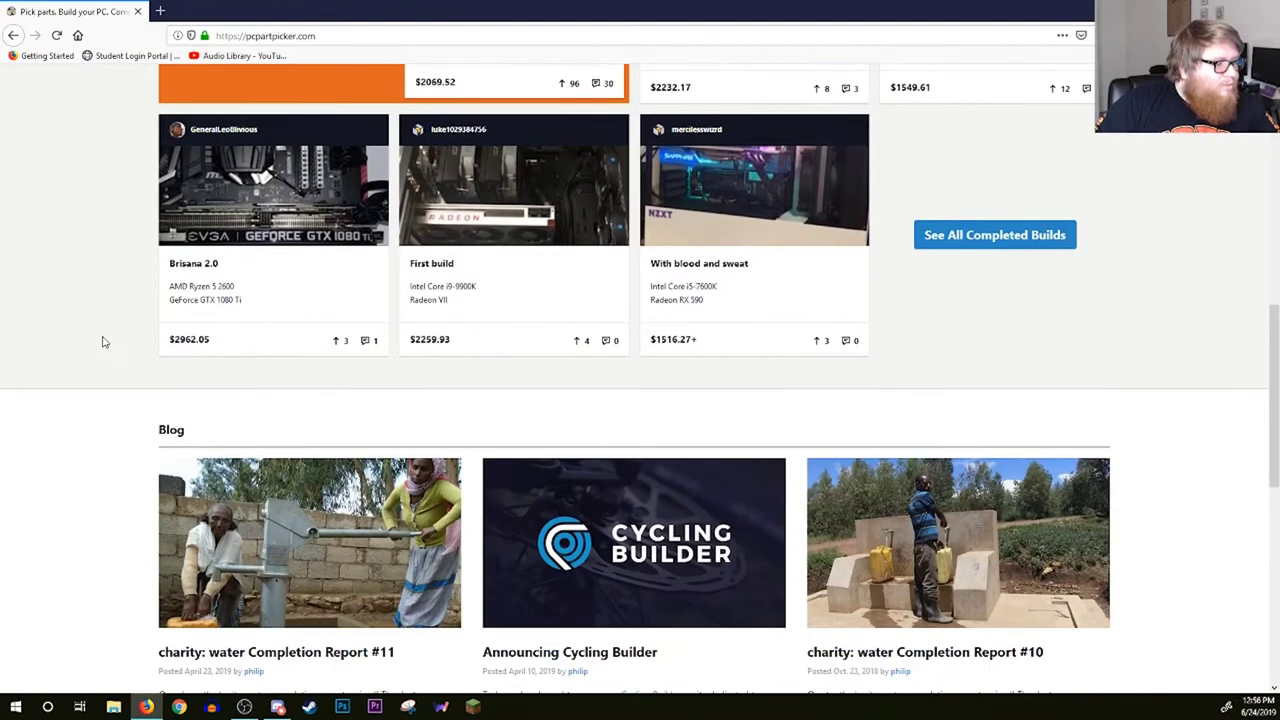
{"action": "scroll", "coordinate": [110, 362], "scroll_direction": "up", "scroll_amount": 8}
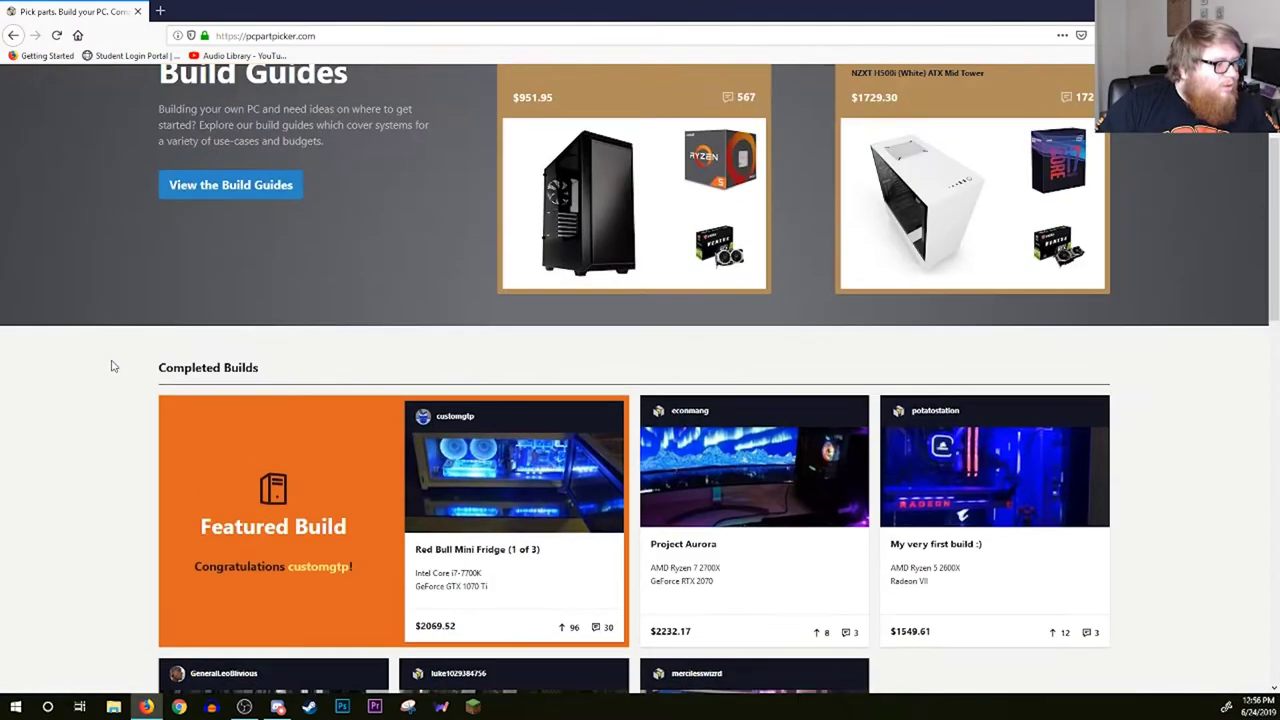
{"action": "scroll", "coordinate": [120, 364], "scroll_direction": "down", "scroll_amount": 3}
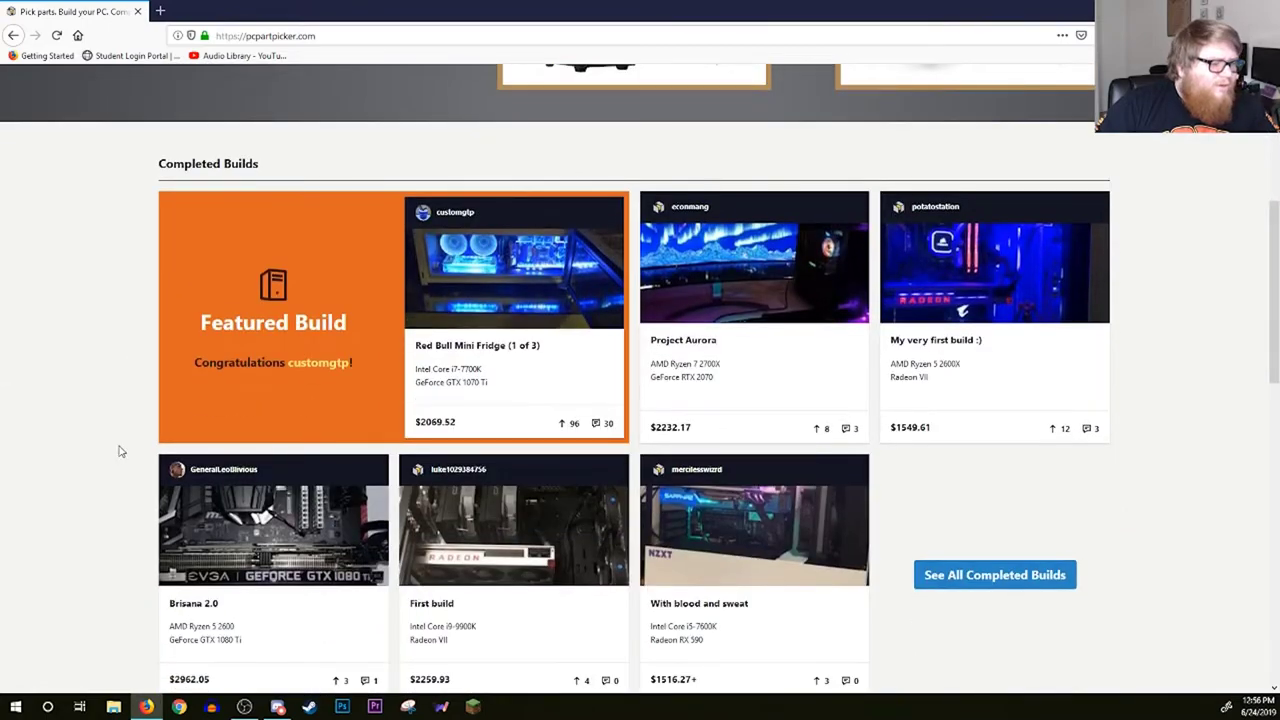
{"action": "scroll", "coordinate": [120, 450], "scroll_direction": "up", "scroll_amount": 5}
{"action": "left_click", "coordinate": [210, 132]}
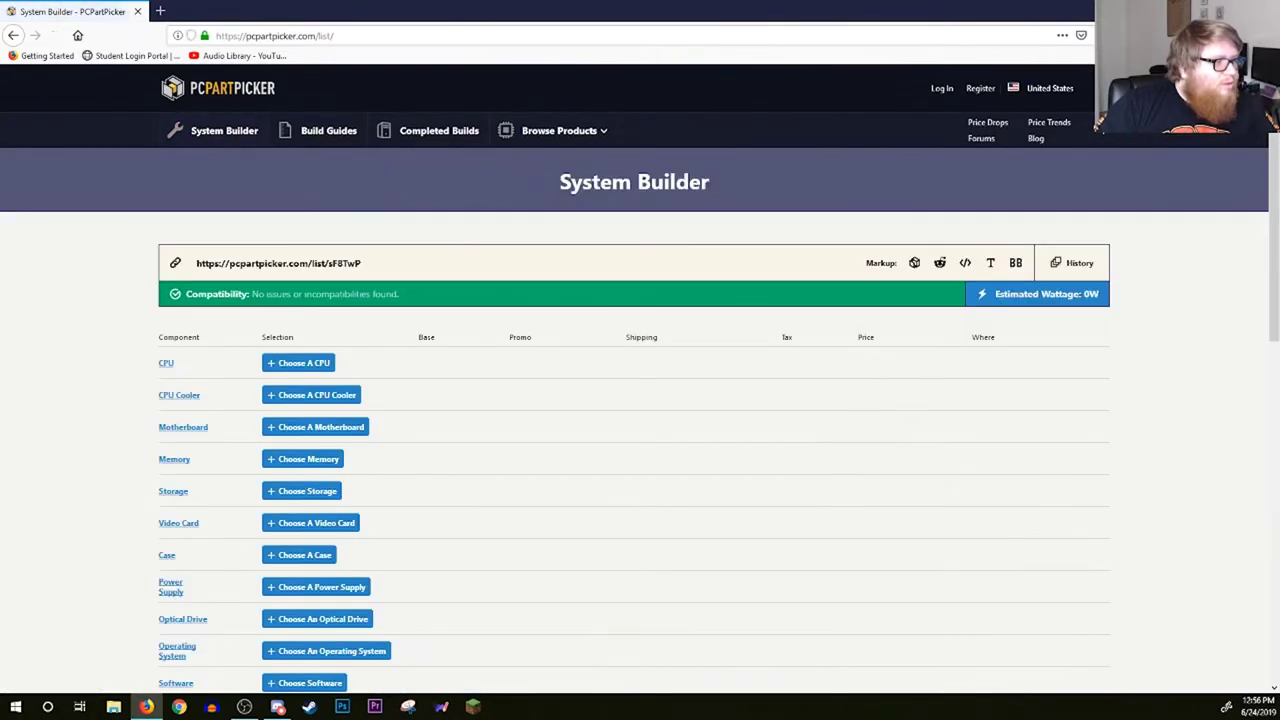
{"action": "scroll", "coordinate": [217, 380], "scroll_direction": "down", "scroll_amount": 2}
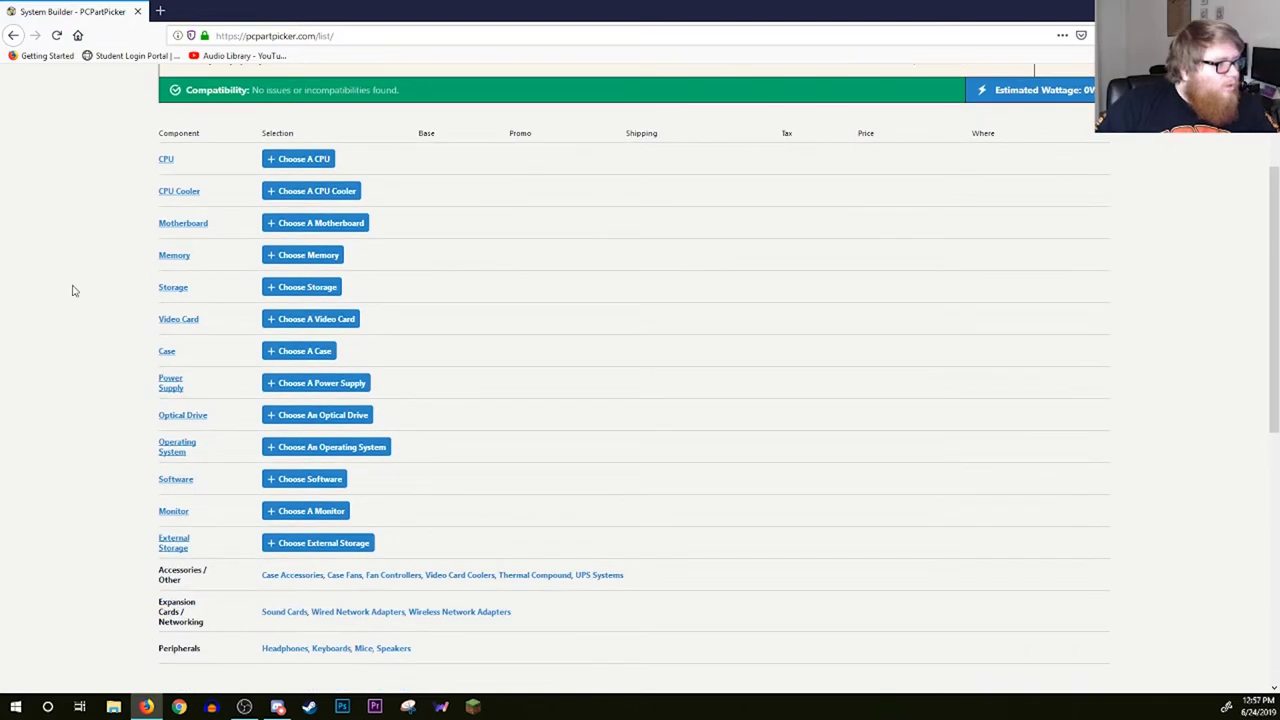
{"action": "scroll", "coordinate": [85, 250], "scroll_direction": "up", "scroll_amount": 2}
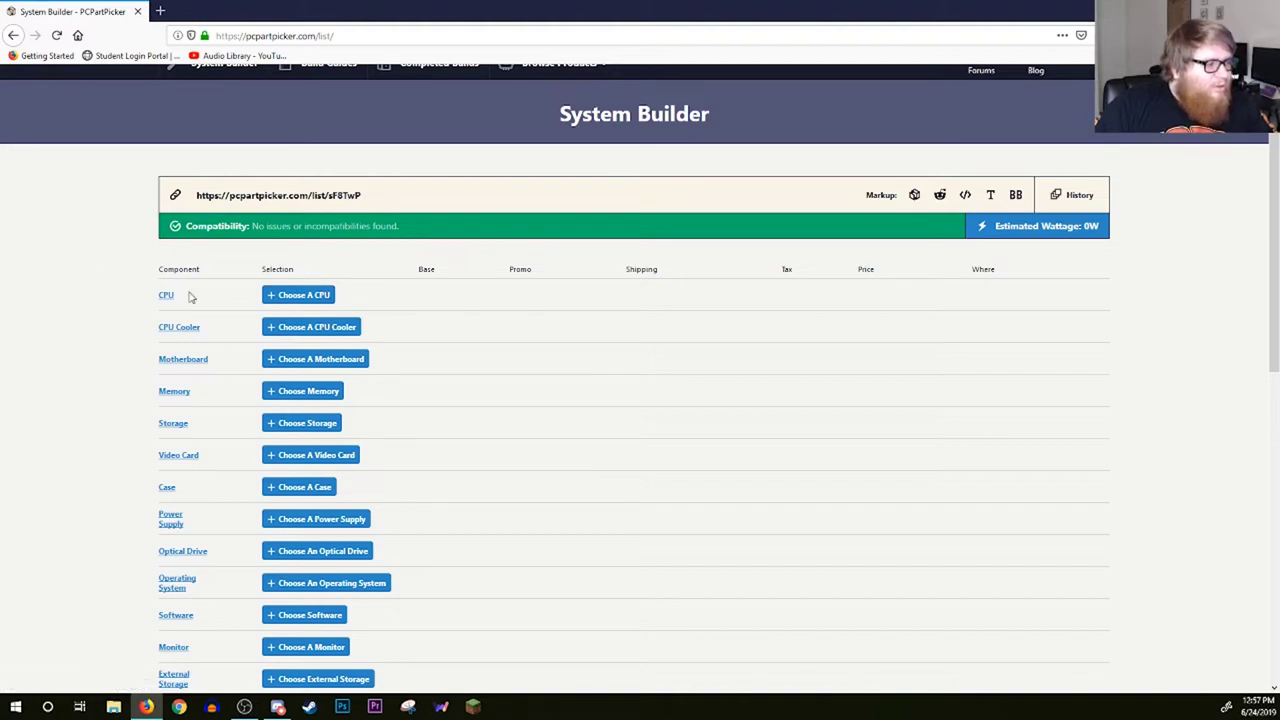
Add the AMD Ryzen 5 2400G processor at $134.05 as the build's CPU.
{"action": "left_click", "coordinate": [296, 298]}
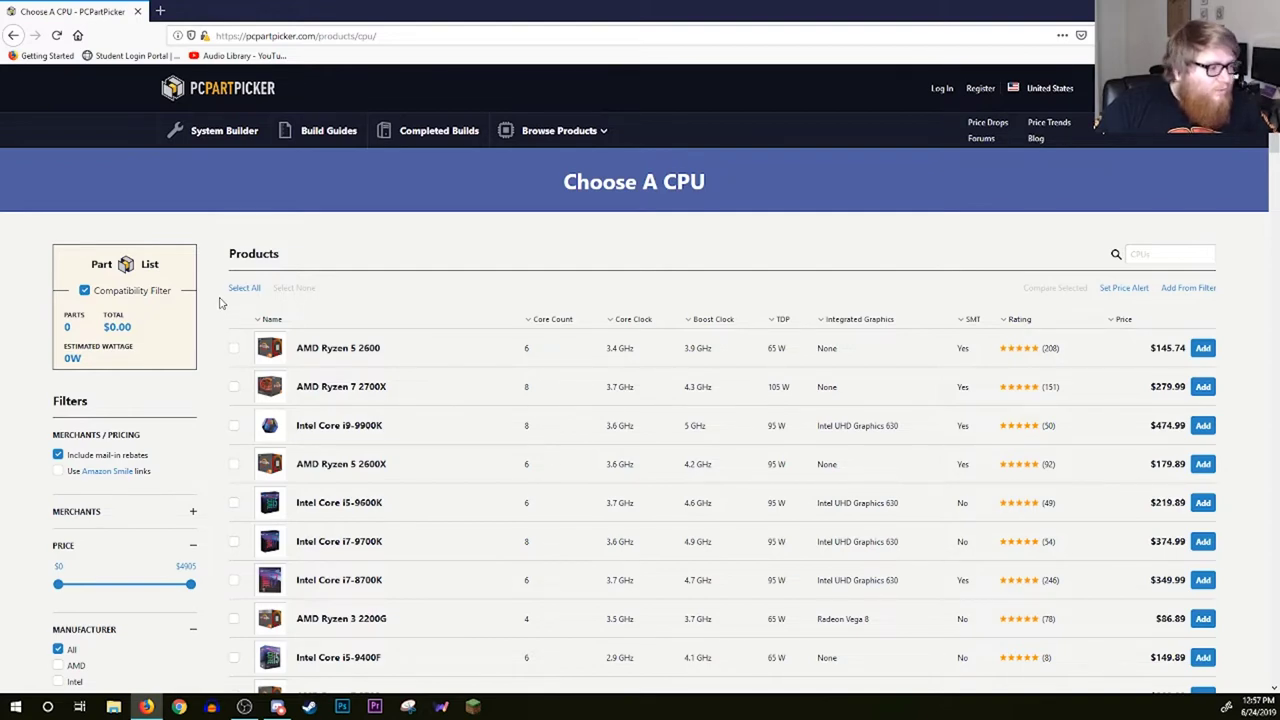
{"action": "scroll", "coordinate": [215, 306], "scroll_direction": "down", "scroll_amount": 4}
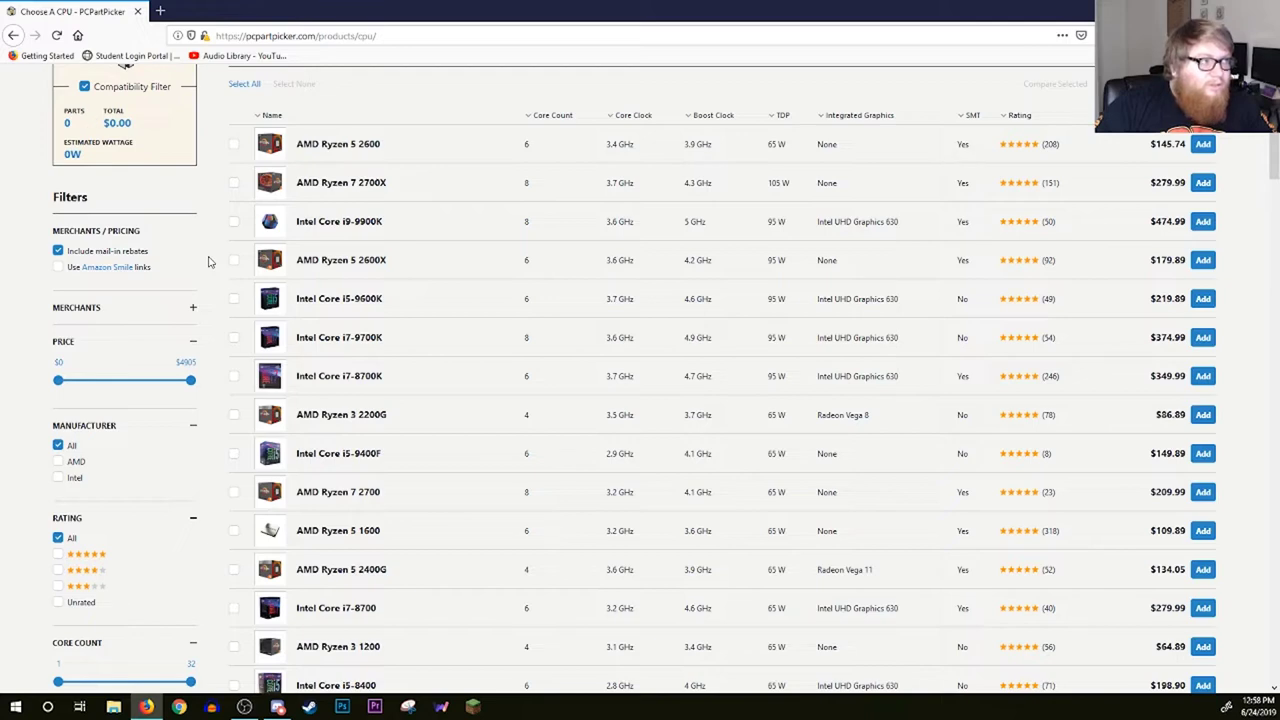
{"action": "scroll", "coordinate": [209, 262], "scroll_direction": "down", "scroll_amount": 3}
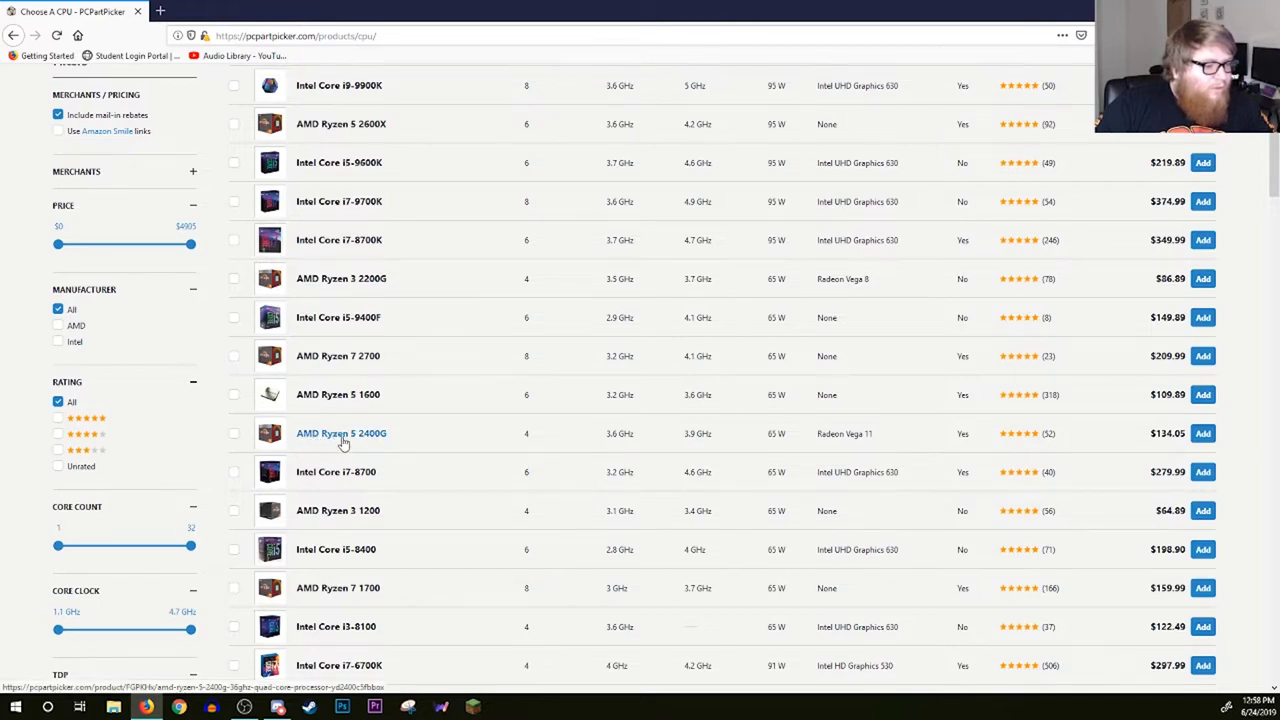
{"action": "left_click", "coordinate": [1203, 433]}
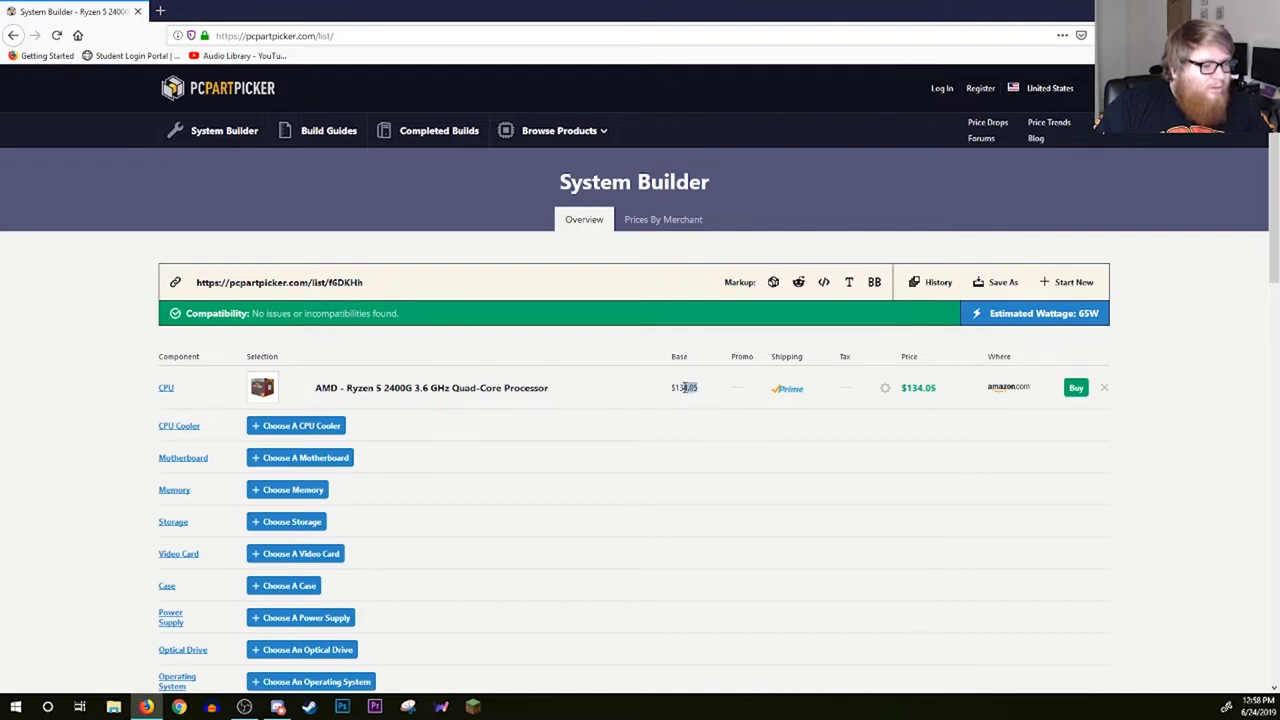
{"action": "left_click", "coordinate": [629, 406]}
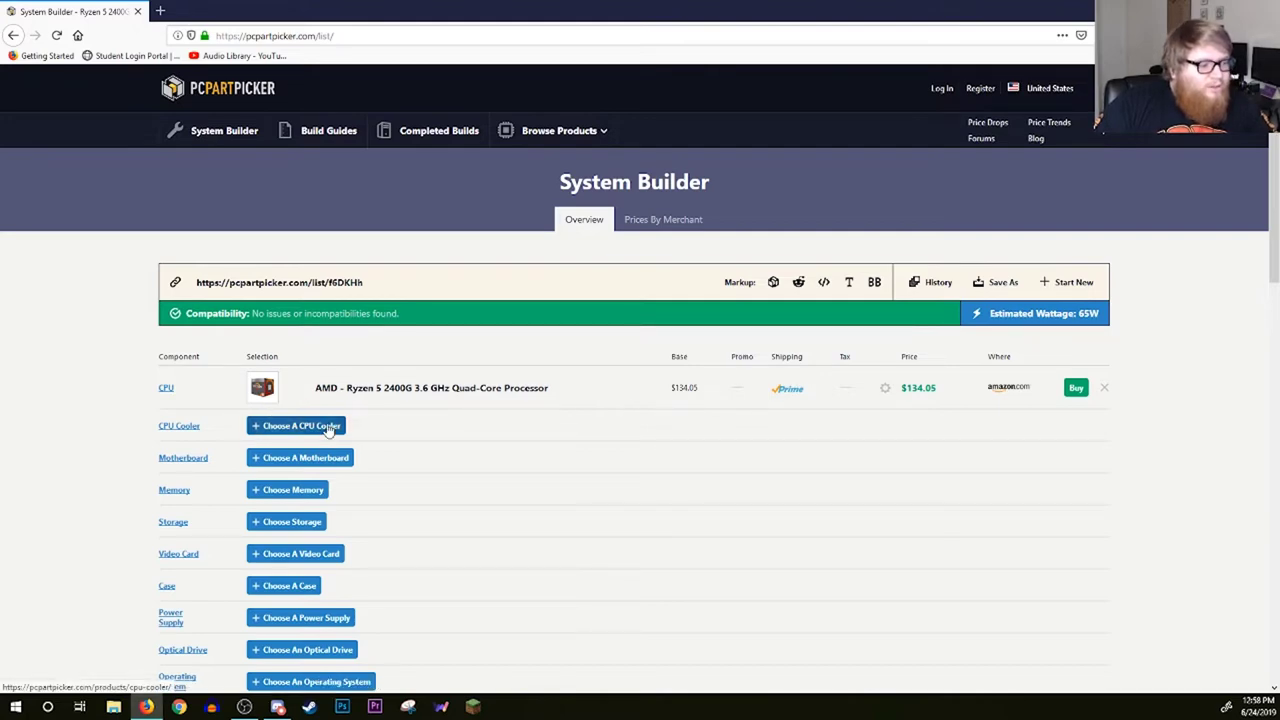
Browse the AM4 motherboards compatible with the Ryzen 5 2400G, noting the $139.89 Asus Prime X470-Pro.
{"action": "left_click", "coordinate": [290, 457]}
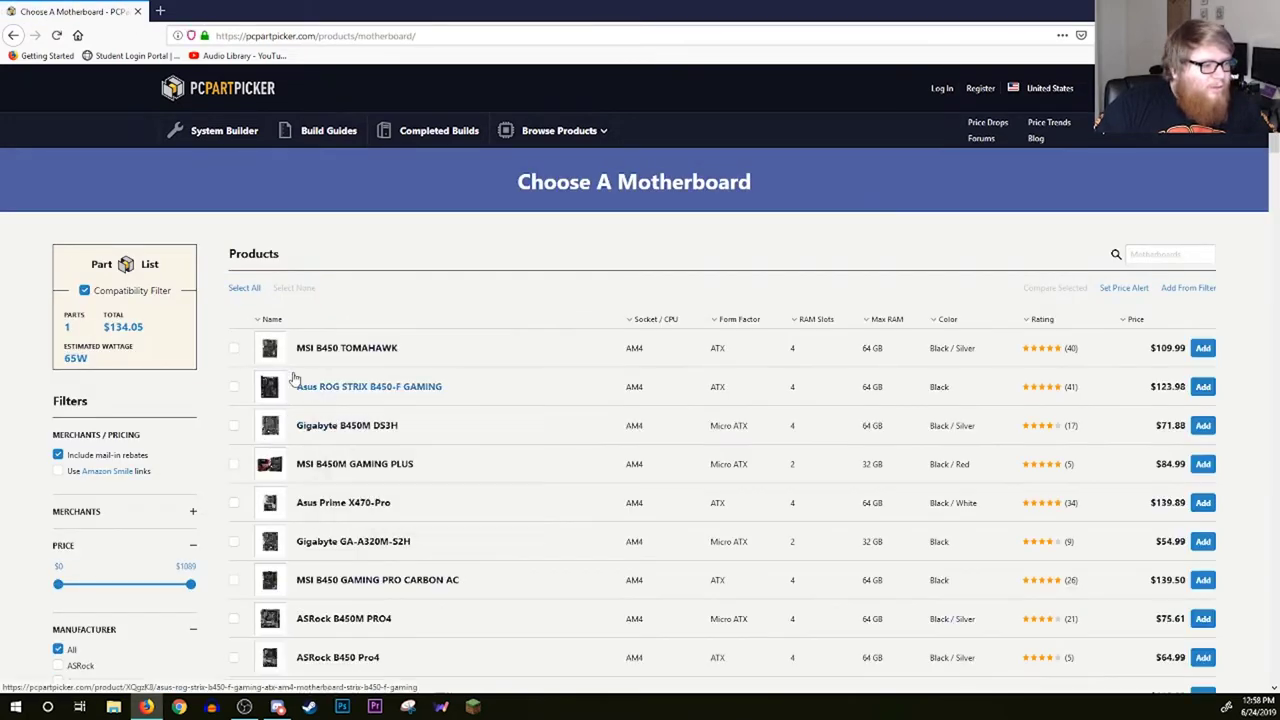
{"action": "scroll", "coordinate": [210, 272], "scroll_direction": "down", "scroll_amount": 1}
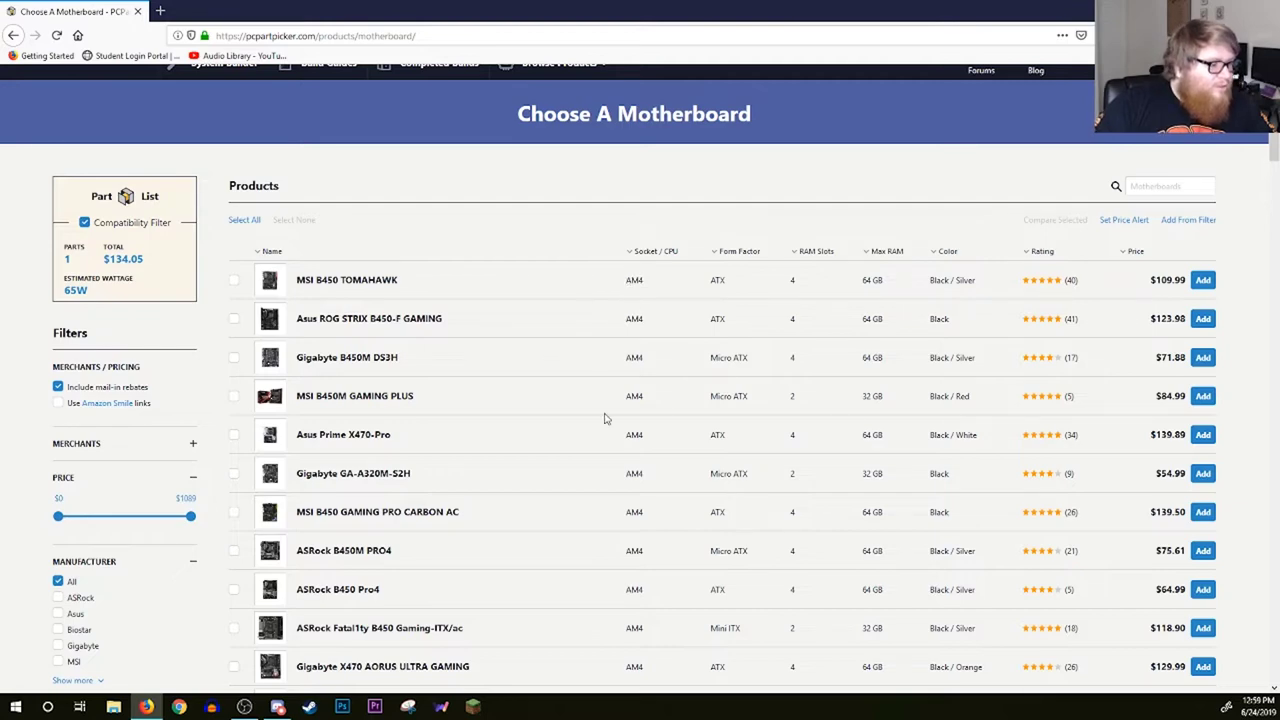
{"action": "scroll", "coordinate": [640, 340], "scroll_direction": "down", "scroll_amount": 3}
{"action": "scroll", "coordinate": [646, 340], "scroll_direction": "down", "scroll_amount": 1}
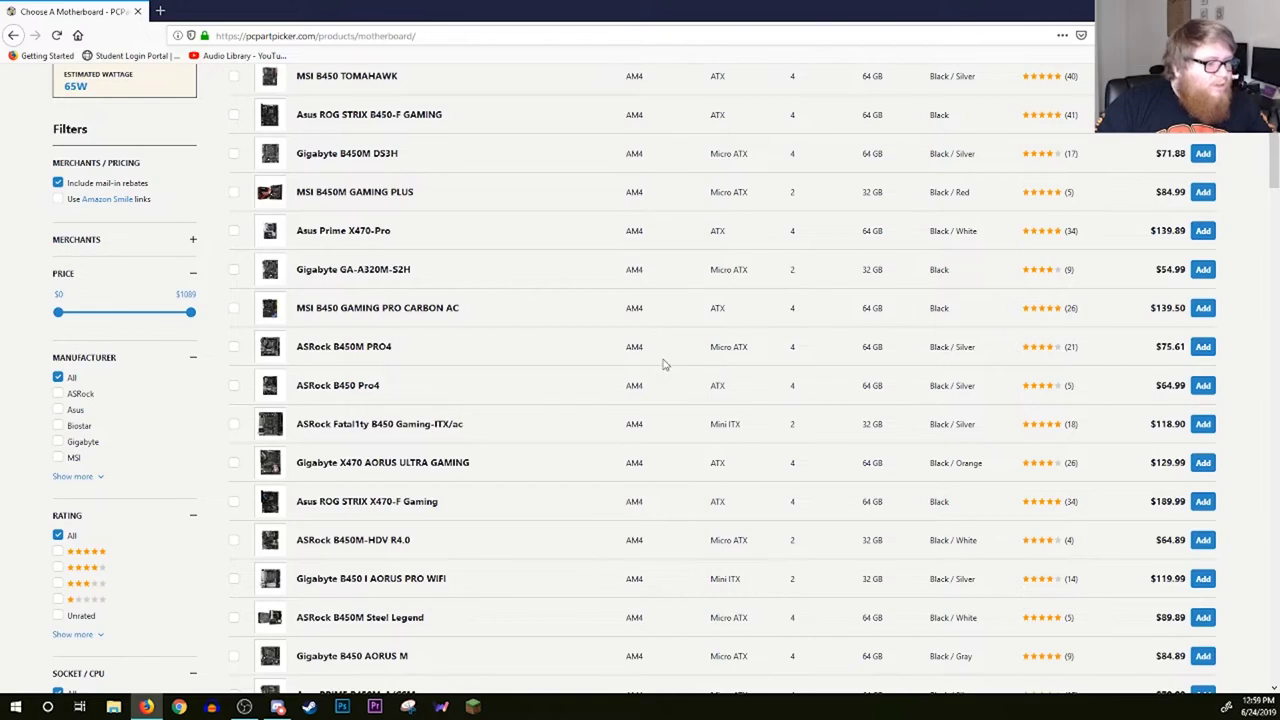
{"action": "scroll", "coordinate": [655, 388], "scroll_direction": "down", "scroll_amount": 1}
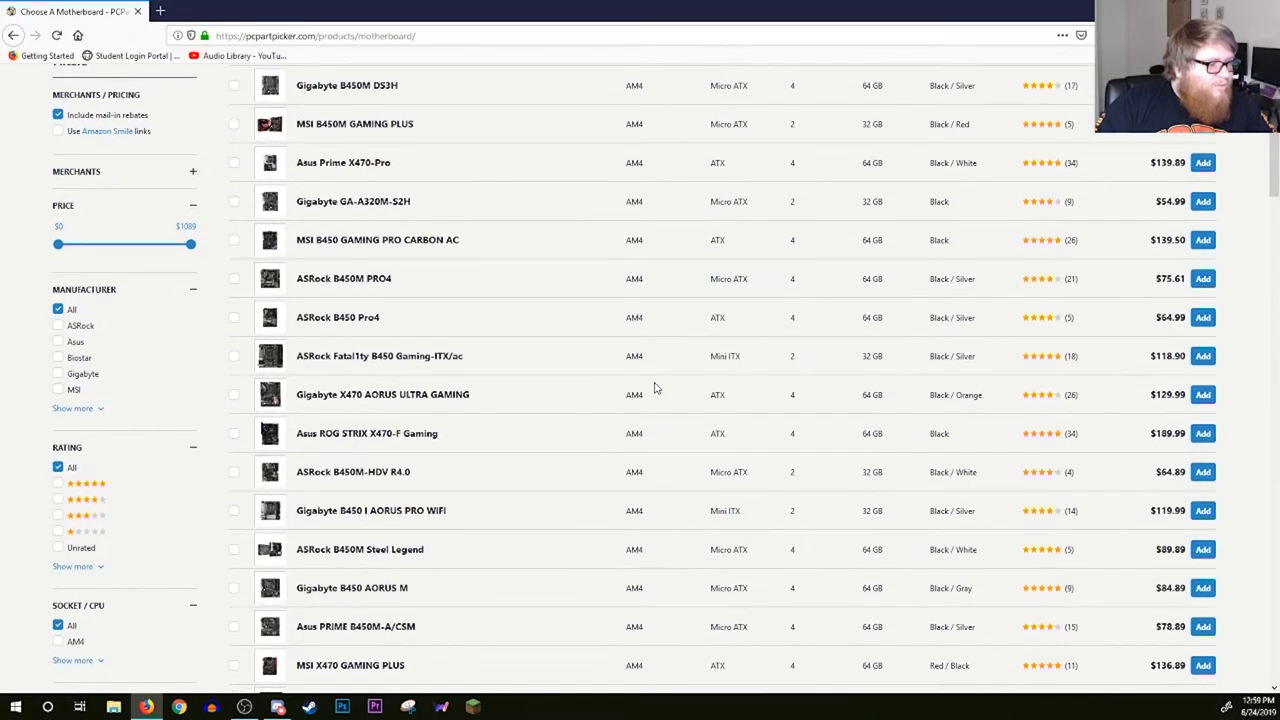
{"action": "scroll", "coordinate": [655, 388], "scroll_direction": "down", "scroll_amount": 1}
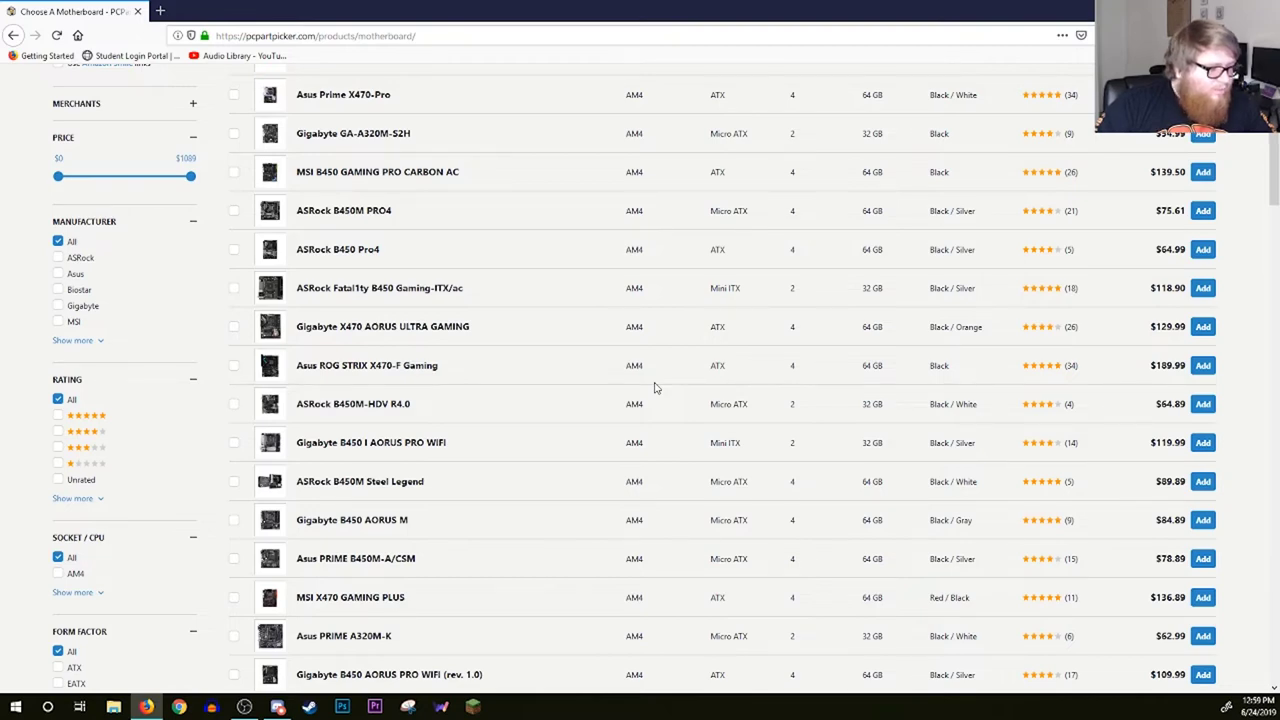
{"action": "scroll", "coordinate": [655, 388], "scroll_direction": "down", "scroll_amount": 1}
{"action": "scroll", "coordinate": [560, 330], "scroll_direction": "up", "scroll_amount": 7}
{"action": "scroll", "coordinate": [400, 343], "scroll_direction": "down", "scroll_amount": 1}
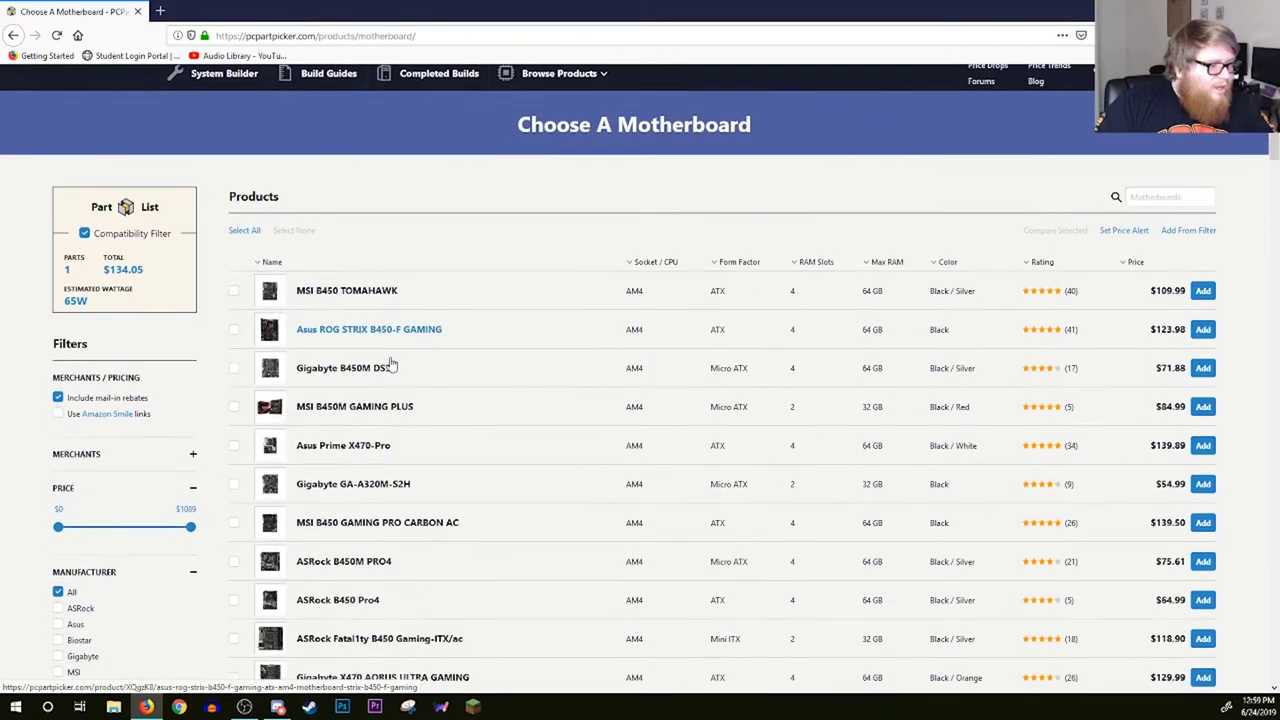
{"action": "scroll", "coordinate": [437, 355], "scroll_direction": "down", "scroll_amount": 1}
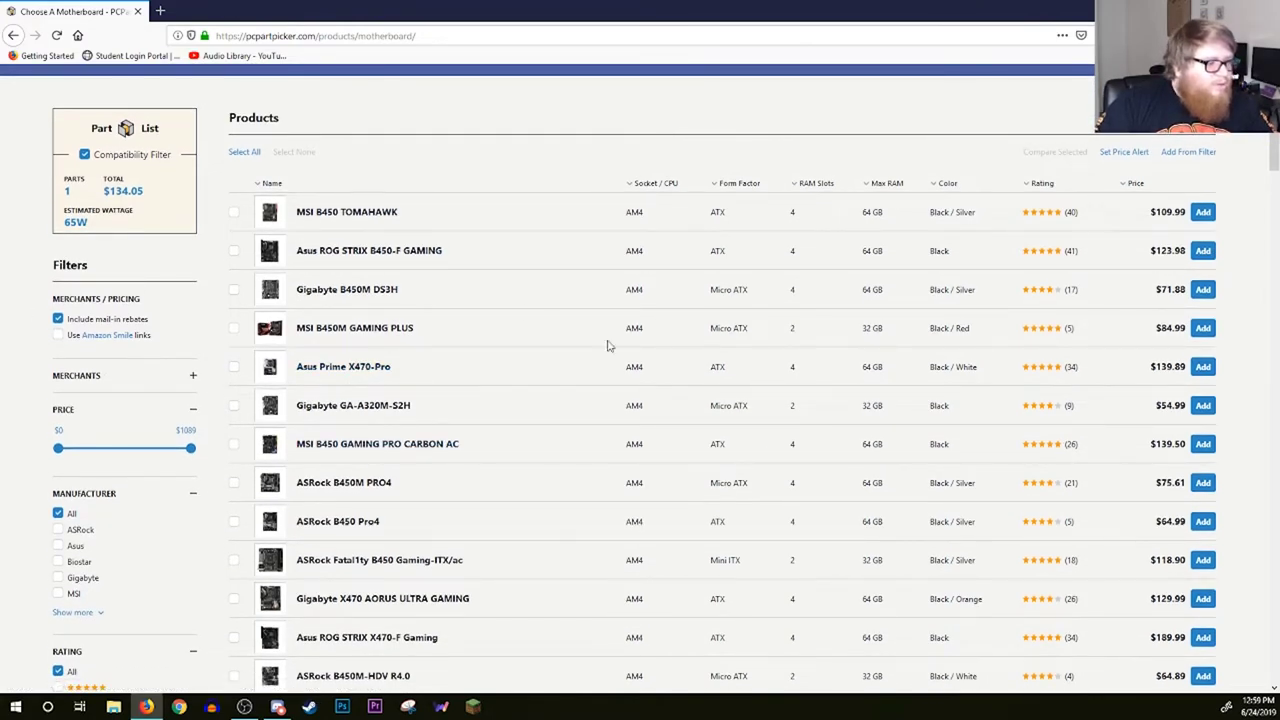
{"action": "scroll", "coordinate": [475, 407], "scroll_direction": "down", "scroll_amount": 3}
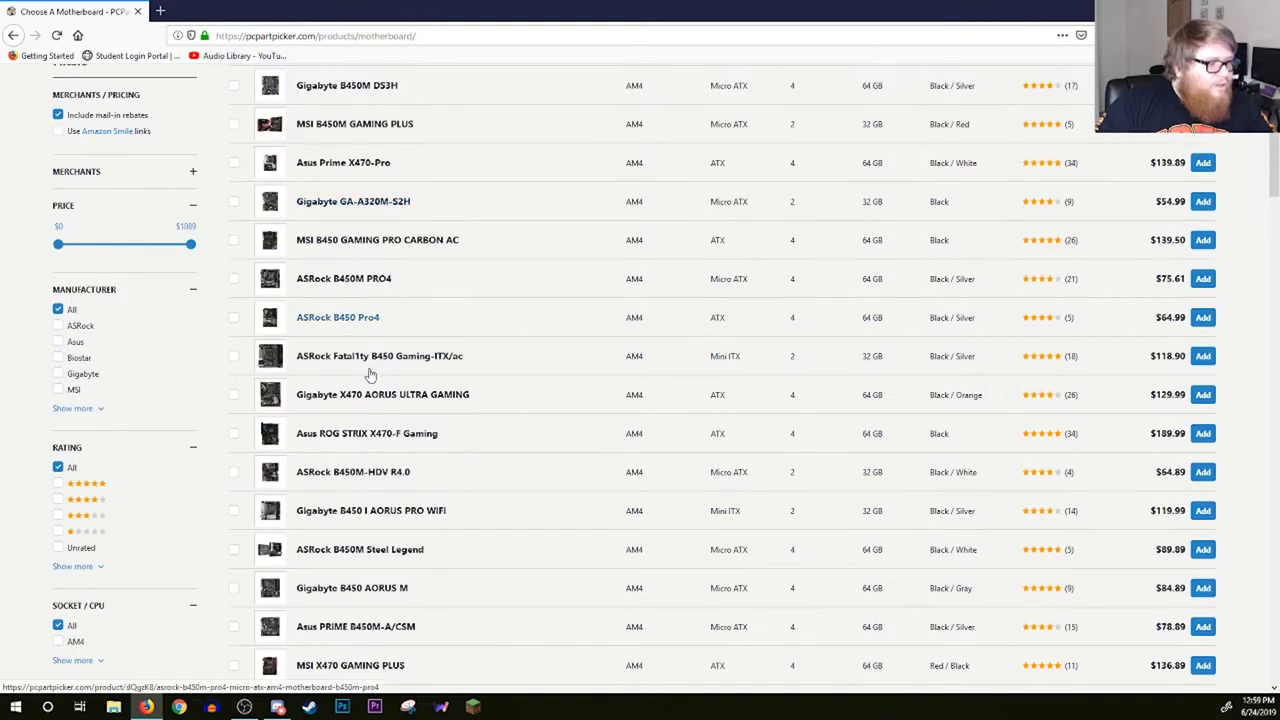
{"action": "scroll", "coordinate": [390, 425], "scroll_direction": "down", "scroll_amount": 4}
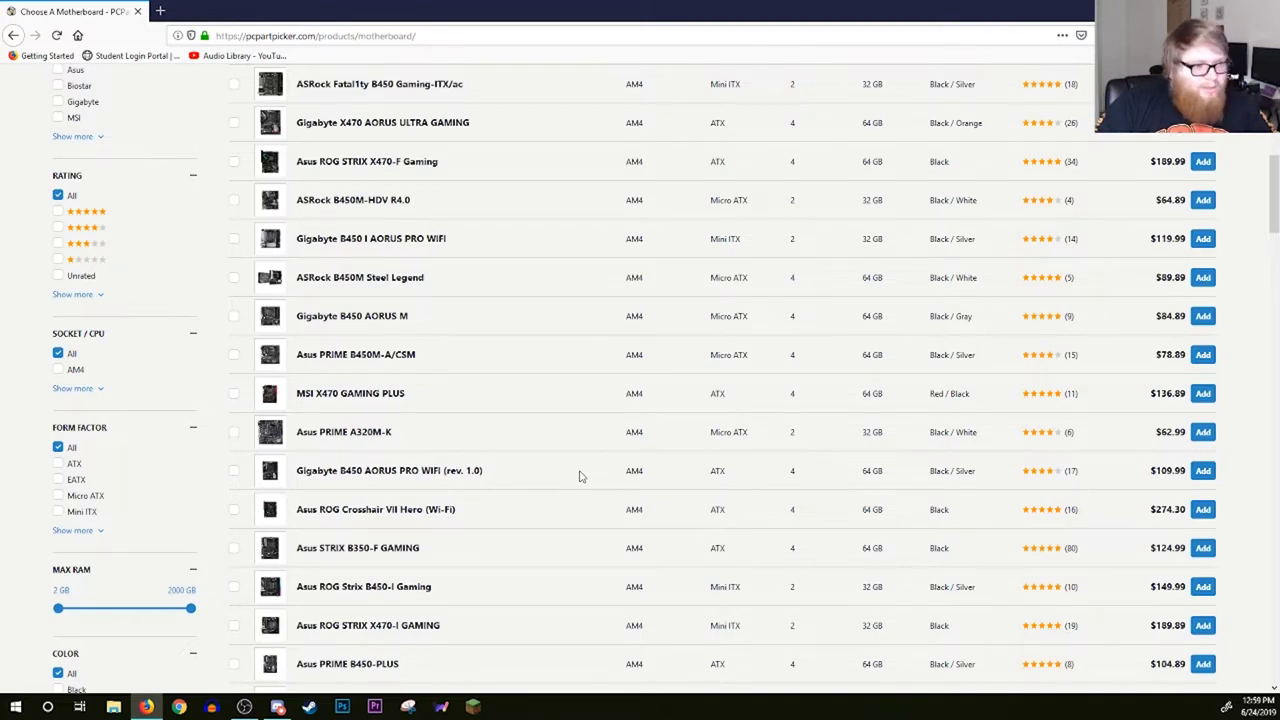
{"action": "scroll", "coordinate": [585, 477], "scroll_direction": "up", "scroll_amount": 9}
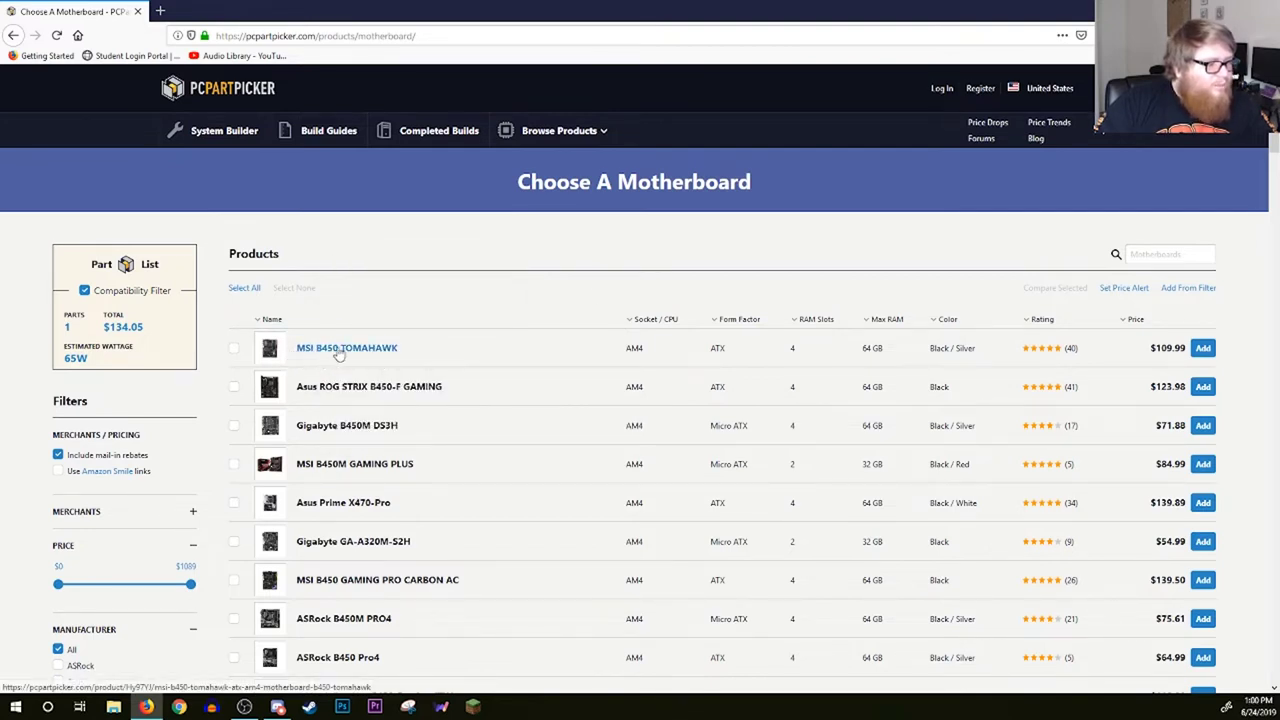
{"action": "scroll", "coordinate": [490, 449], "scroll_direction": "down", "scroll_amount": 4}
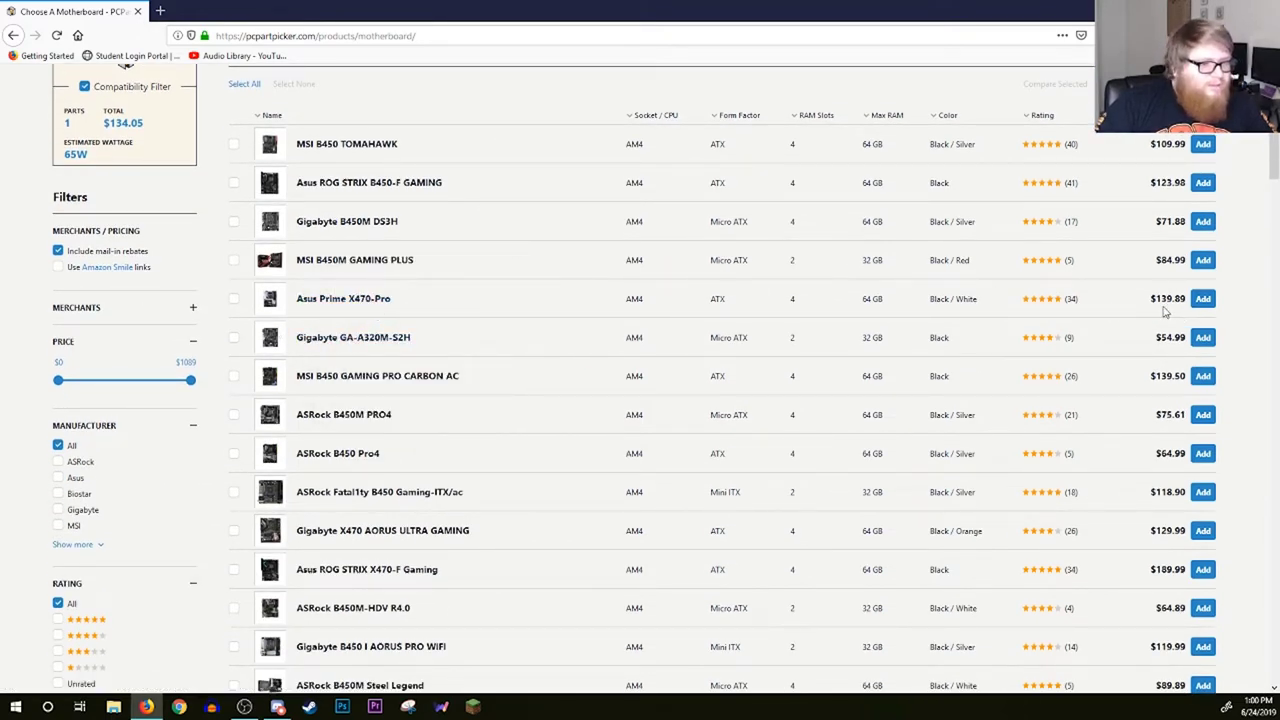
{"action": "left_click_drag", "start_coordinate": [1152, 298], "coordinate": [1188, 299]}
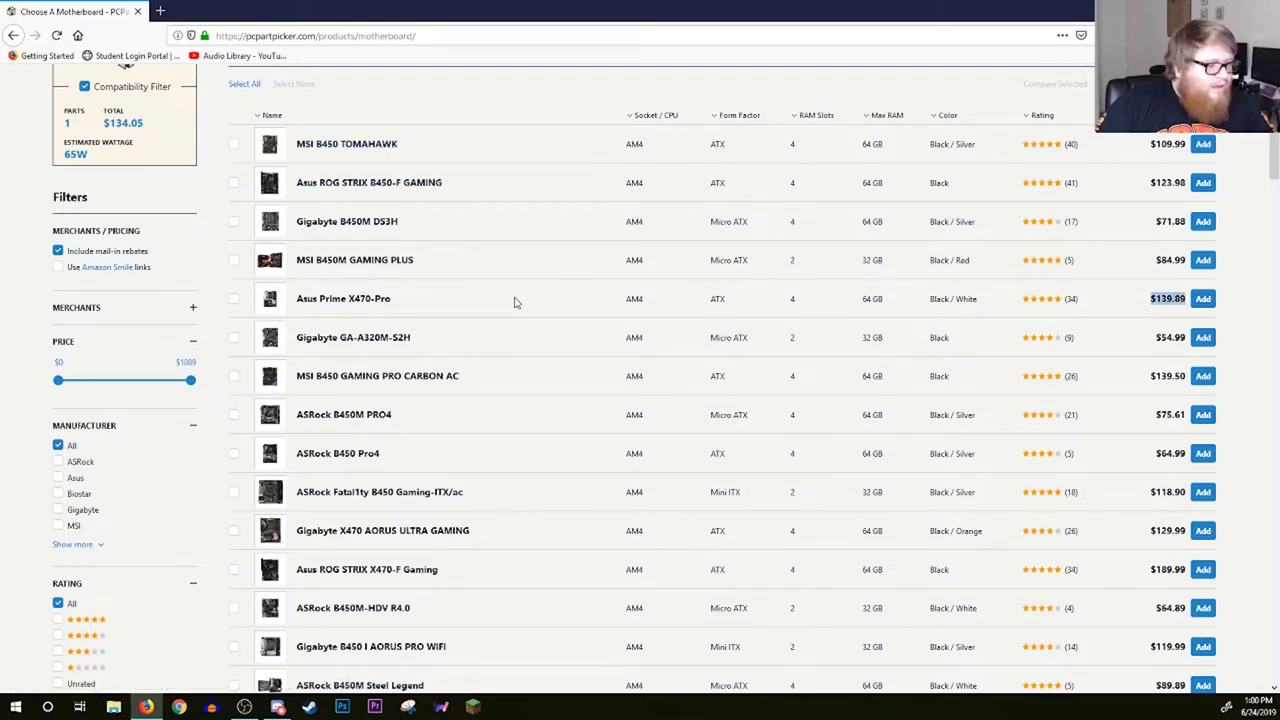
{"action": "scroll", "coordinate": [217, 429], "scroll_direction": "down", "scroll_amount": 1}
{"action": "scroll", "coordinate": [210, 434], "scroll_direction": "down", "scroll_amount": 2}
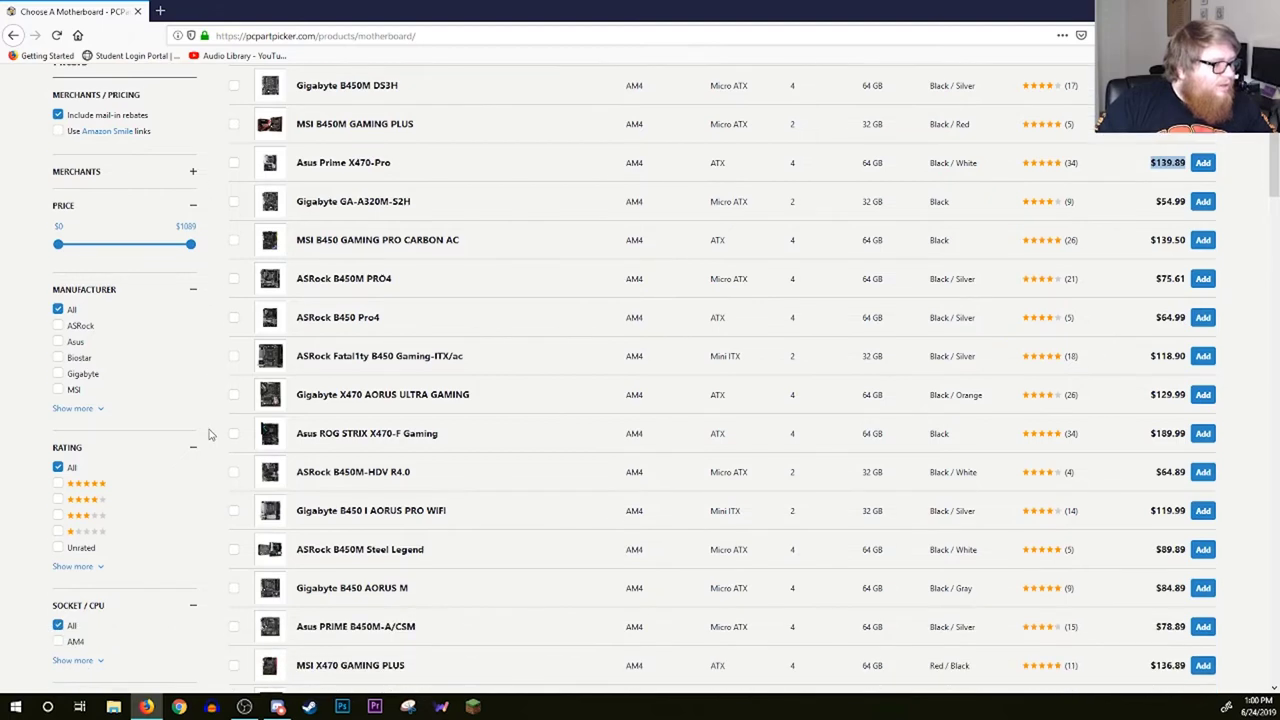
{"action": "scroll", "coordinate": [207, 438], "scroll_direction": "down", "scroll_amount": 5}
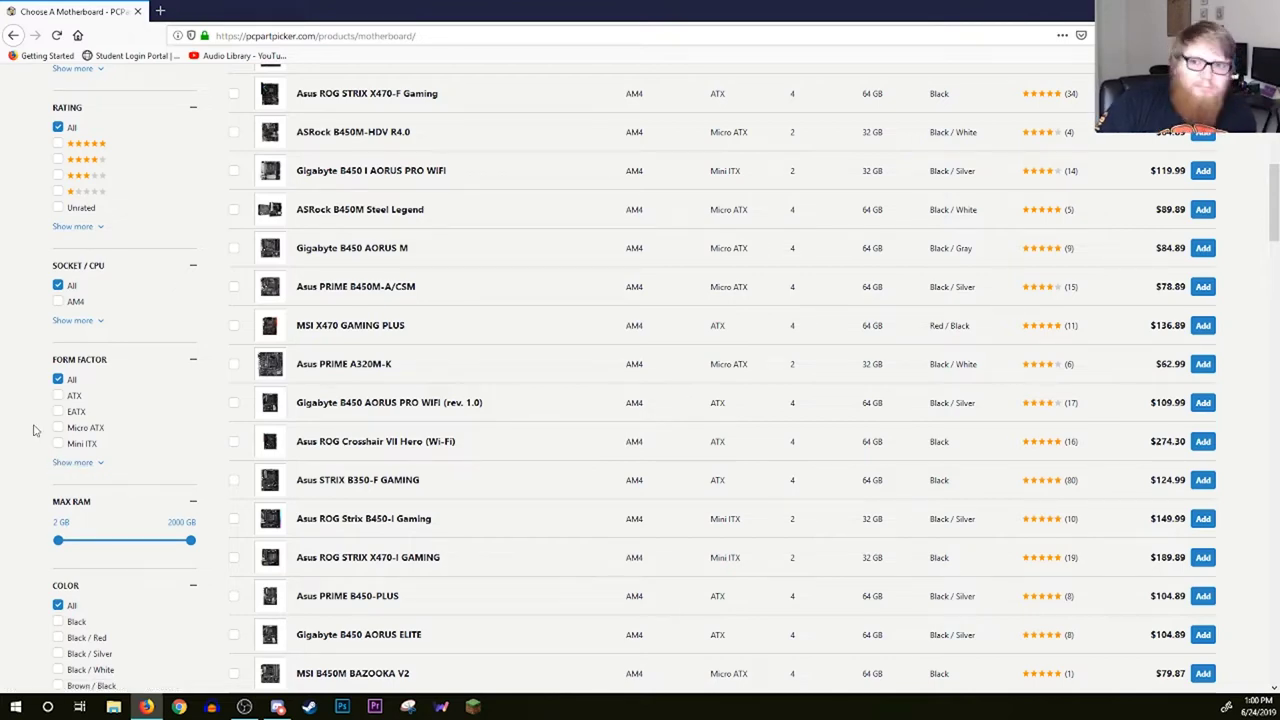
Filter the motherboards to Micro ATX and sort them by price, cheapest first.
{"action": "left_click", "coordinate": [58, 427]}
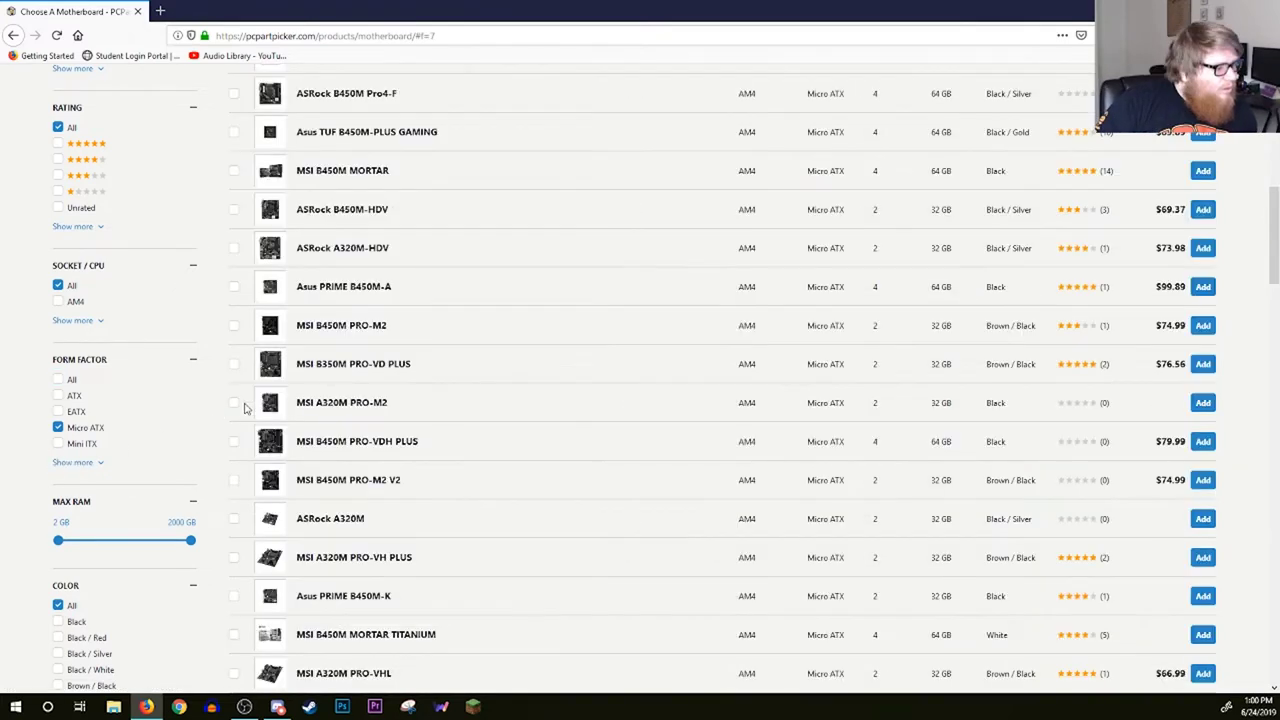
{"action": "scroll", "coordinate": [229, 391], "scroll_direction": "up", "scroll_amount": 10}
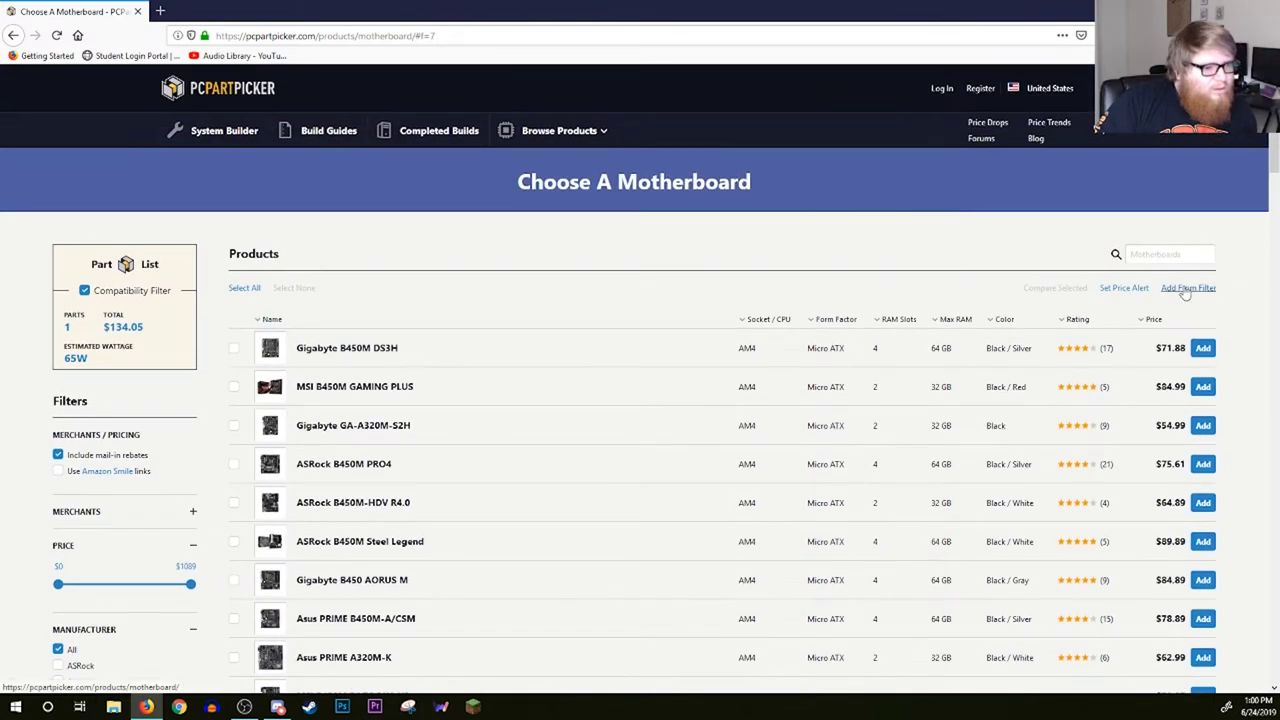
{"action": "left_click", "coordinate": [1142, 321]}
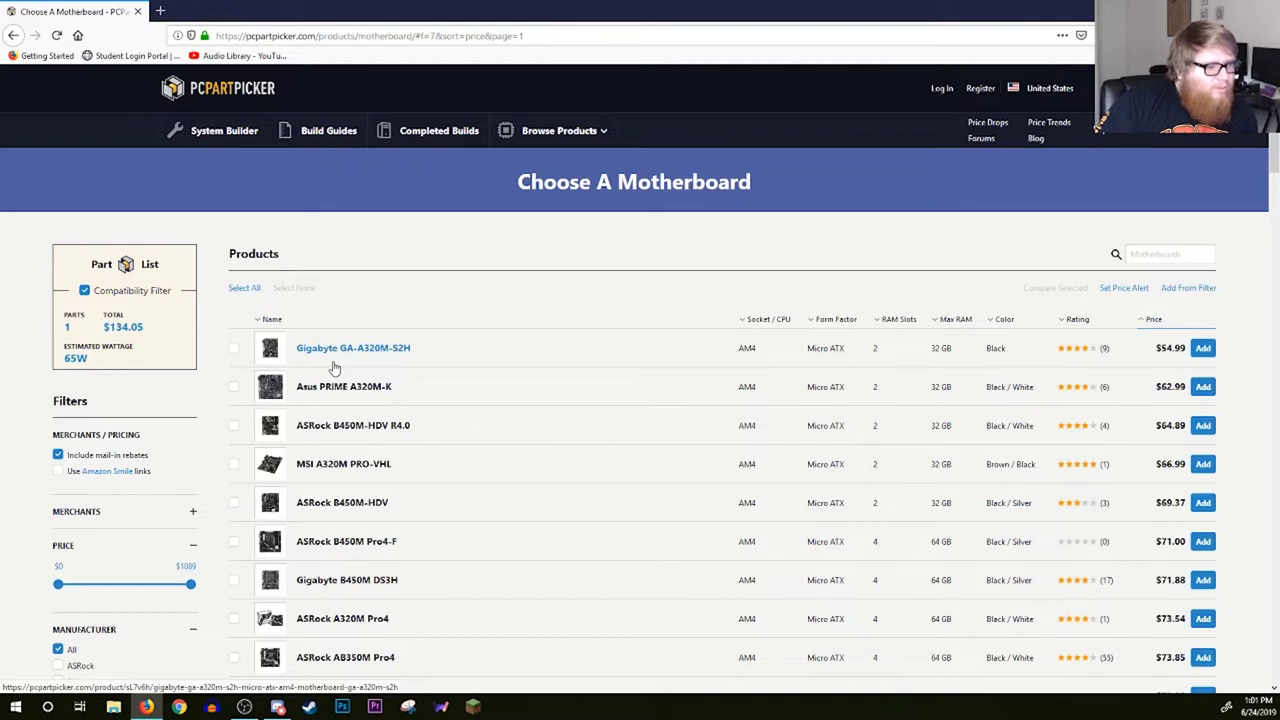
View the ASRock B450M-HDV R4.0 photos, then return to the Choose Memory list.
{"action": "left_click", "coordinate": [338, 425]}
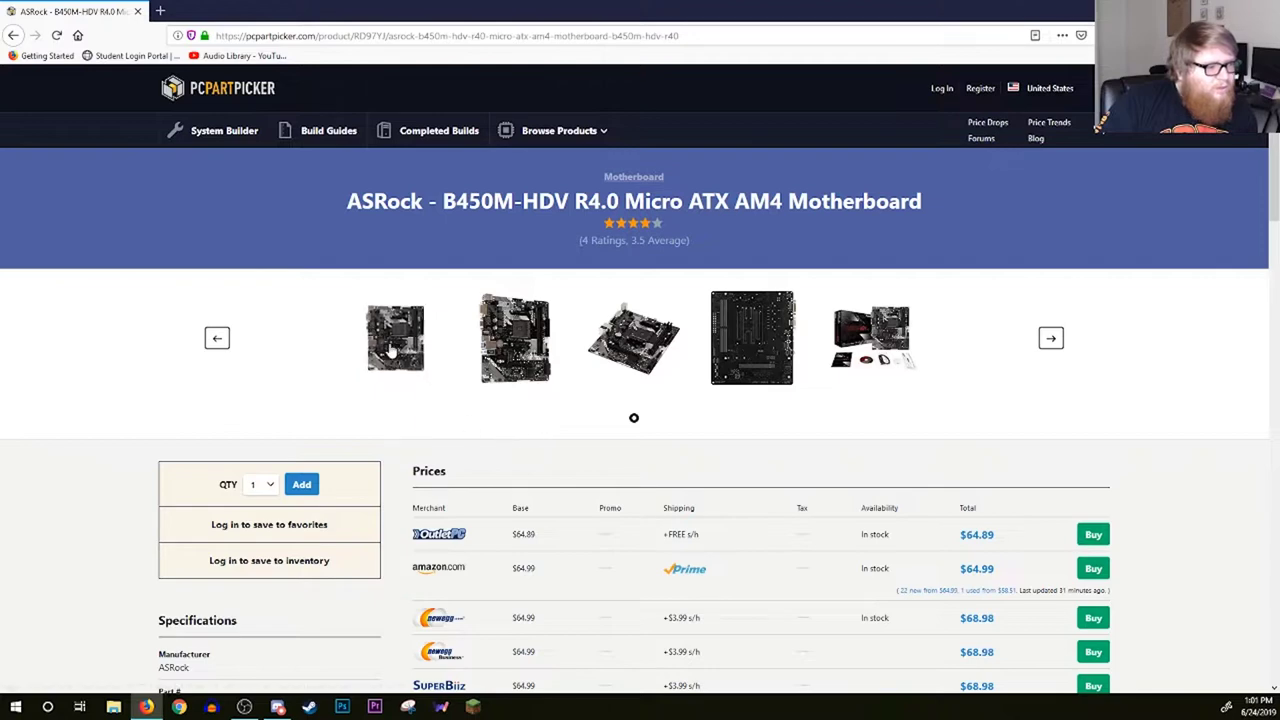
{"action": "left_click", "coordinate": [392, 351]}
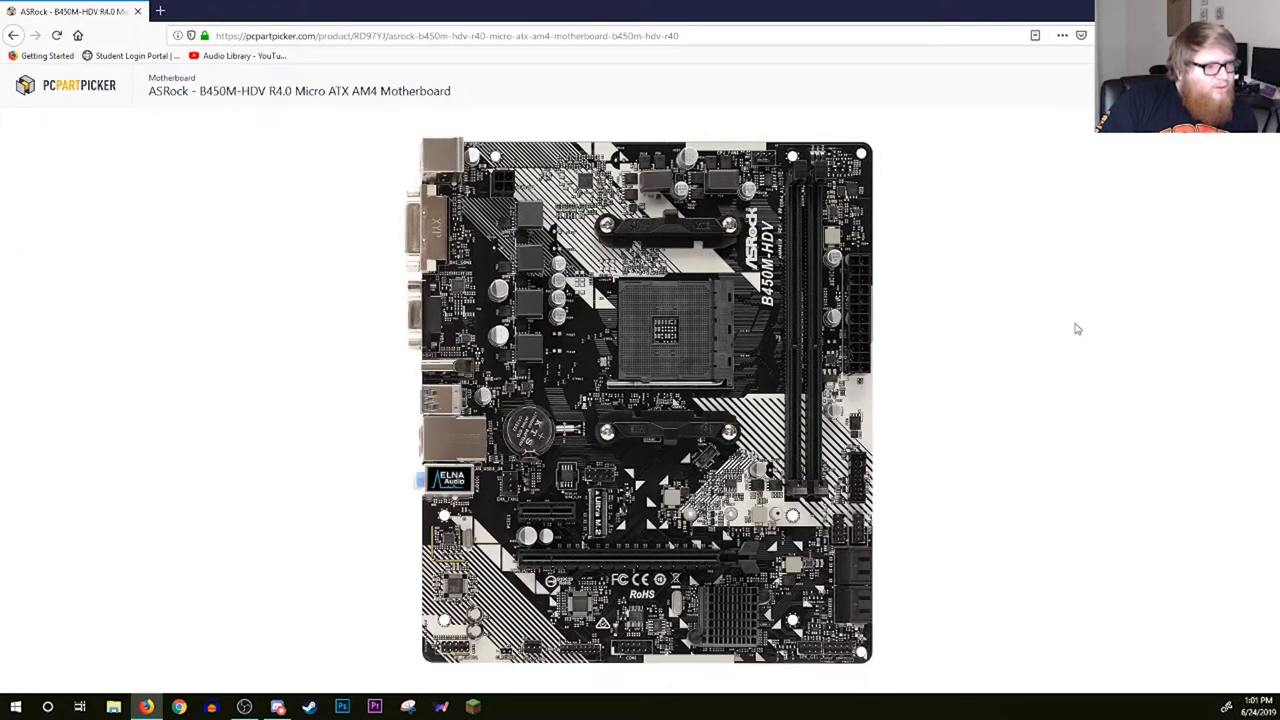
{"action": "key", "text": "Right"}
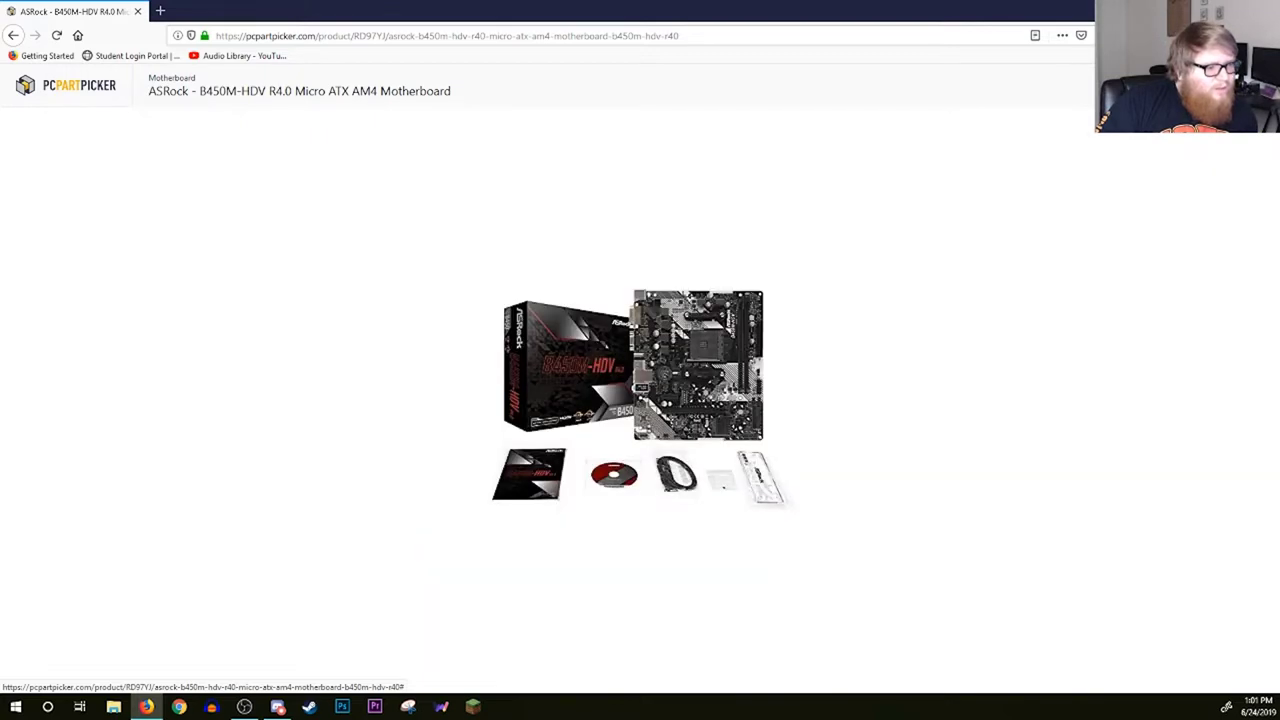
{"action": "left_click", "coordinate": [951, 449]}
{"action": "left_click", "coordinate": [13, 35]}
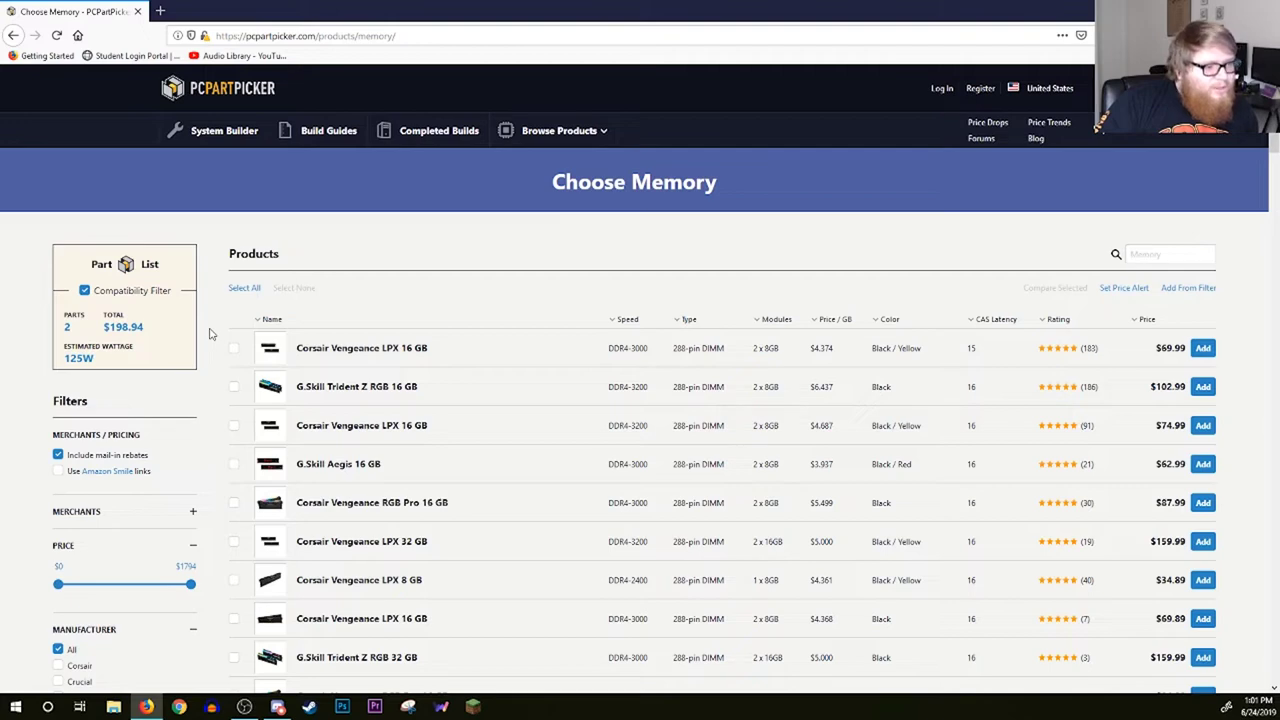
Sort memory cheapest first and filter to DDR4-3000/DDR4-3200 speeds and 2 x 8GB modules.
{"action": "scroll", "coordinate": [210, 334], "scroll_direction": "down", "scroll_amount": 1}
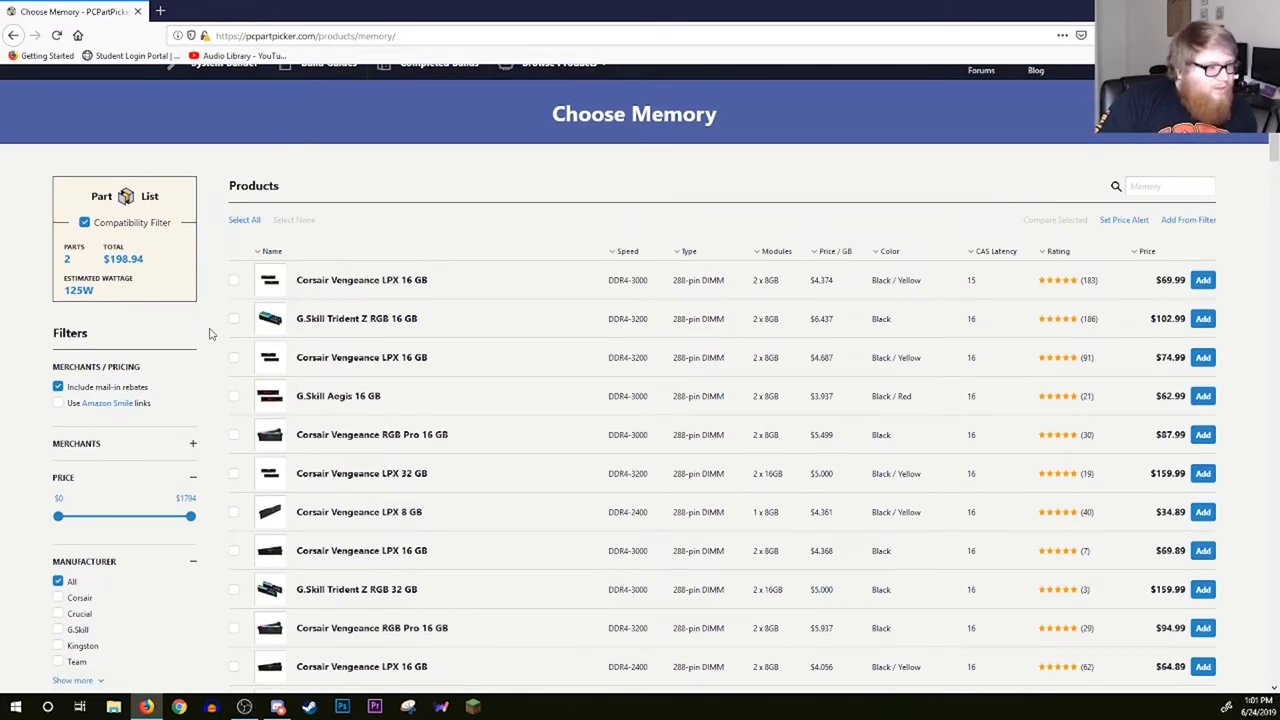
{"action": "scroll", "coordinate": [212, 320], "scroll_direction": "up", "scroll_amount": 1}
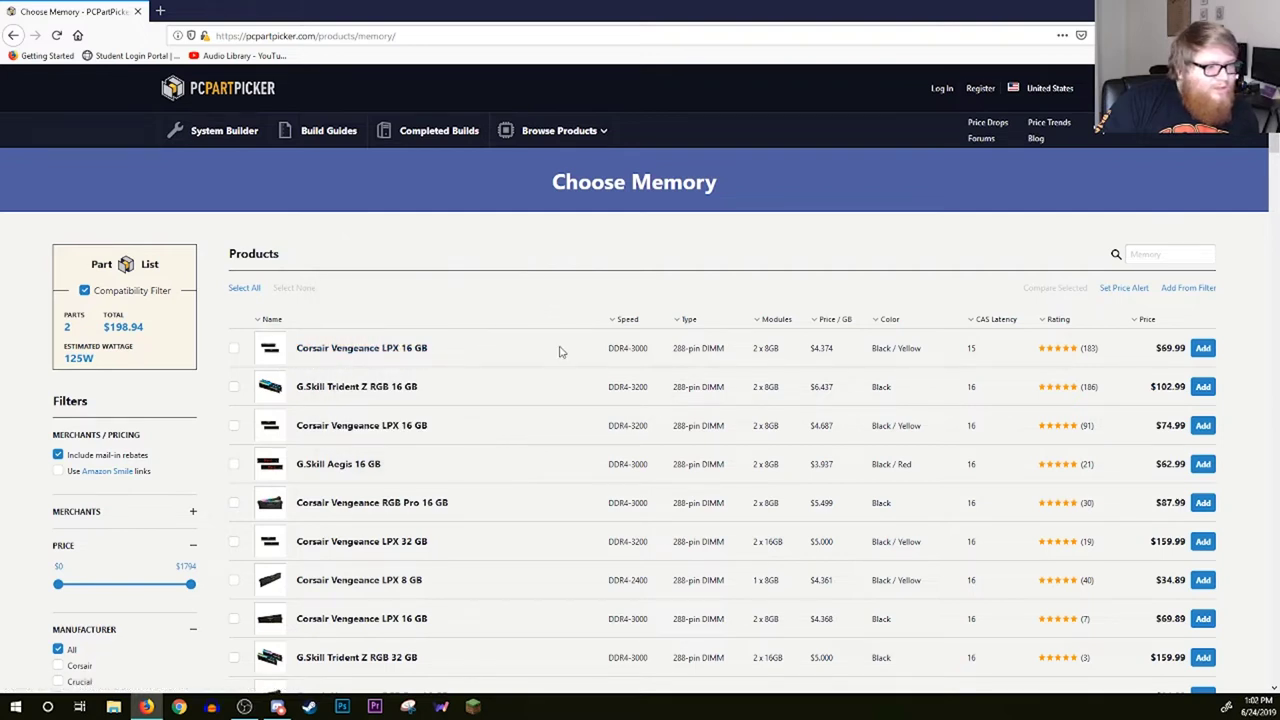
{"action": "left_click_drag", "start_coordinate": [649, 348], "coordinate": [607, 349]}
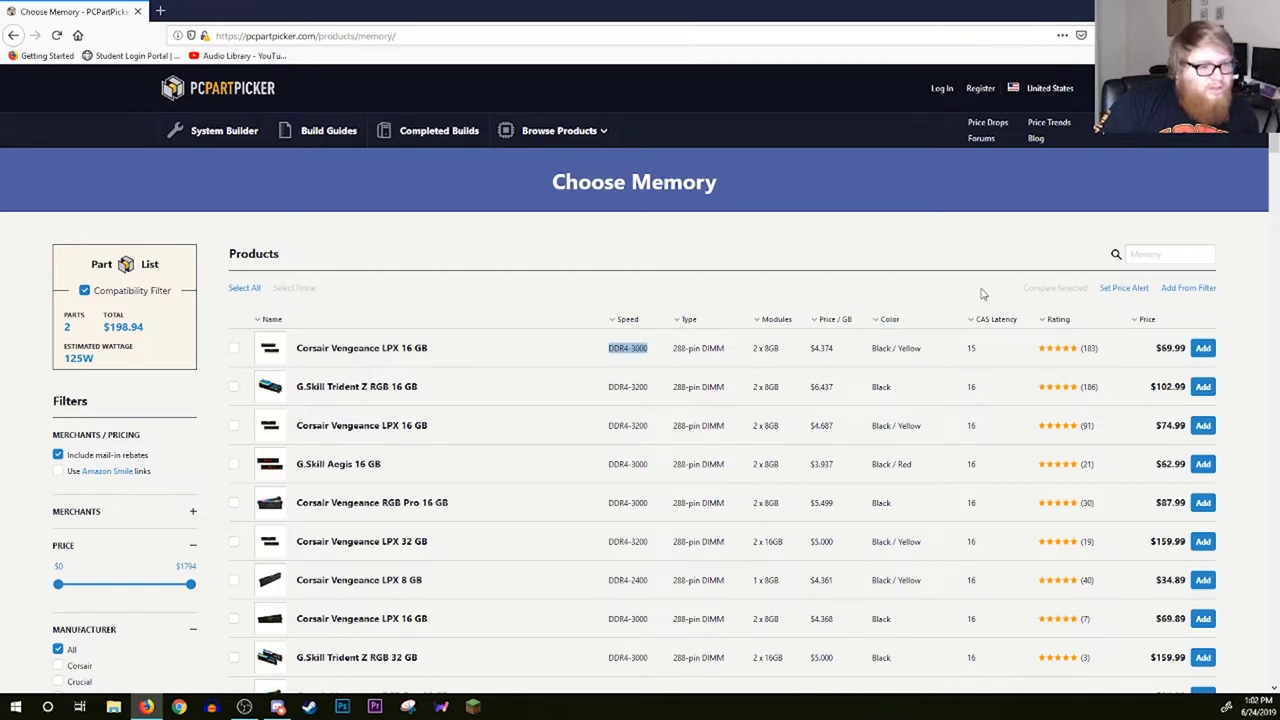
{"action": "left_click", "coordinate": [1150, 322]}
{"action": "scroll", "coordinate": [240, 443], "scroll_direction": "down", "scroll_amount": 4}
{"action": "scroll", "coordinate": [222, 486], "scroll_direction": "down", "scroll_amount": 3}
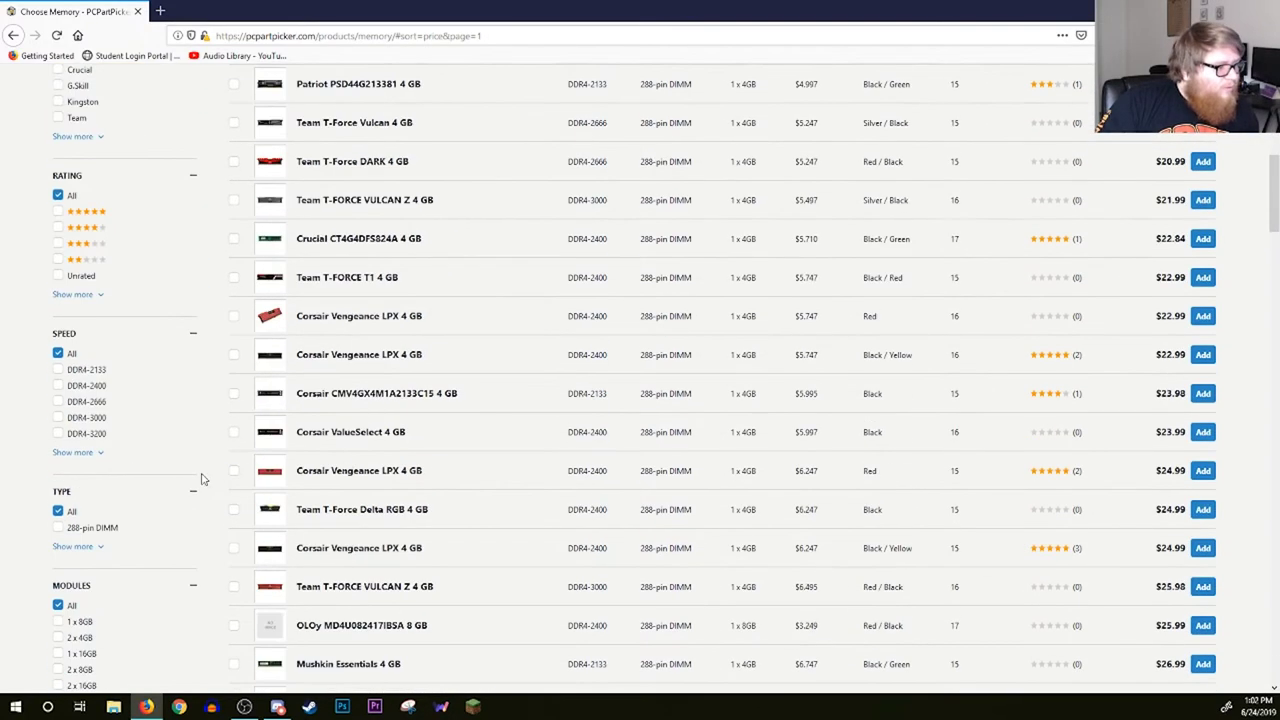
{"action": "left_click", "coordinate": [60, 419]}
{"action": "left_click", "coordinate": [58, 433]}
{"action": "scroll", "coordinate": [230, 448], "scroll_direction": "up", "scroll_amount": 7}
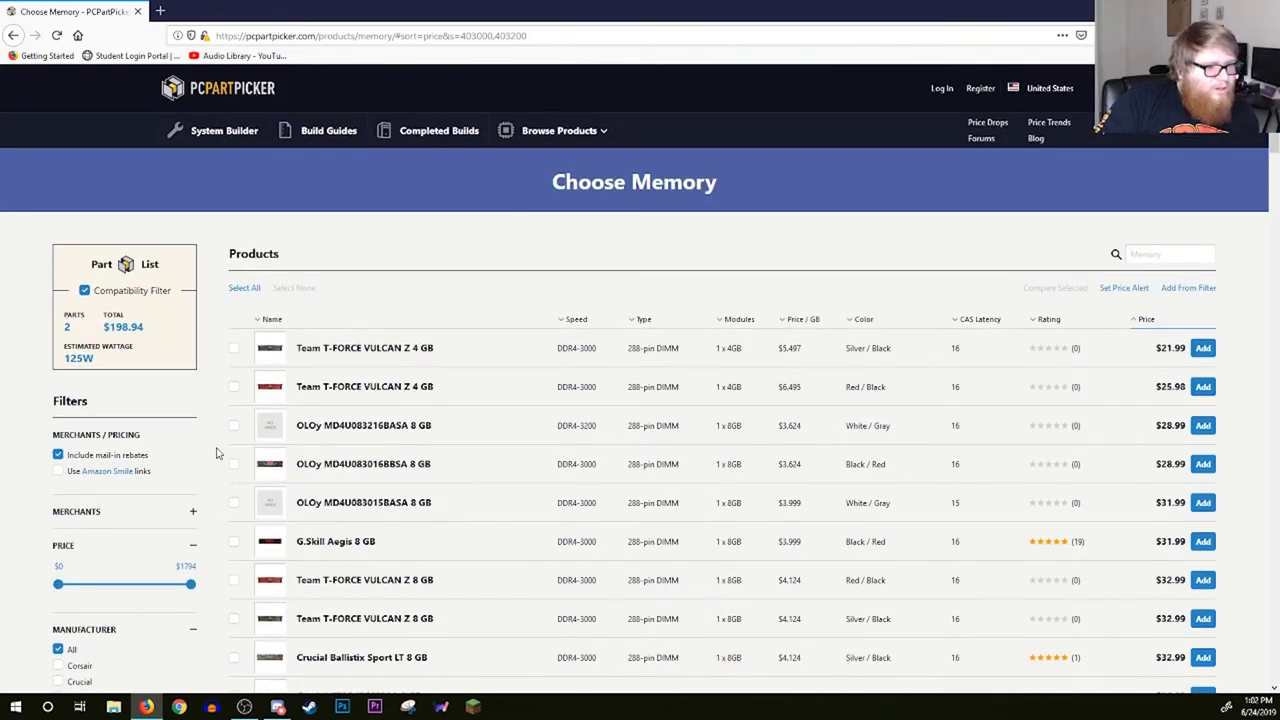
{"action": "scroll", "coordinate": [244, 477], "scroll_direction": "down", "scroll_amount": 5}
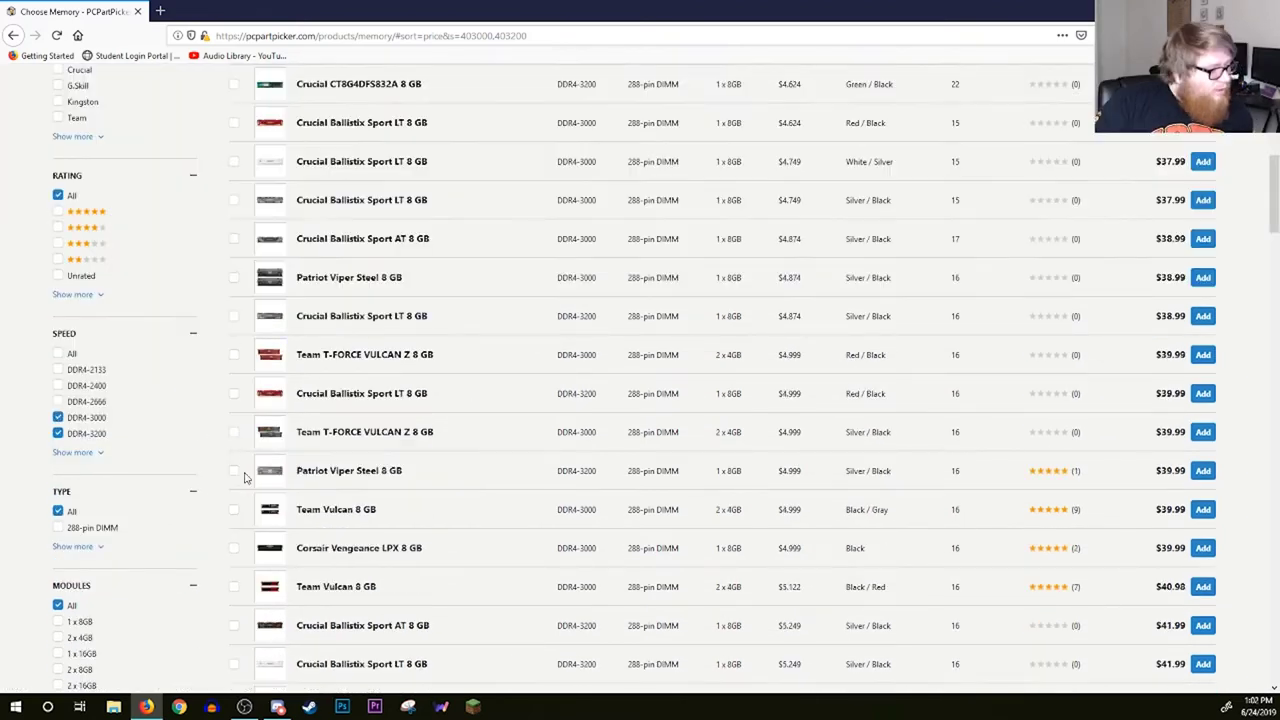
{"action": "scroll", "coordinate": [244, 477], "scroll_direction": "down", "scroll_amount": 2}
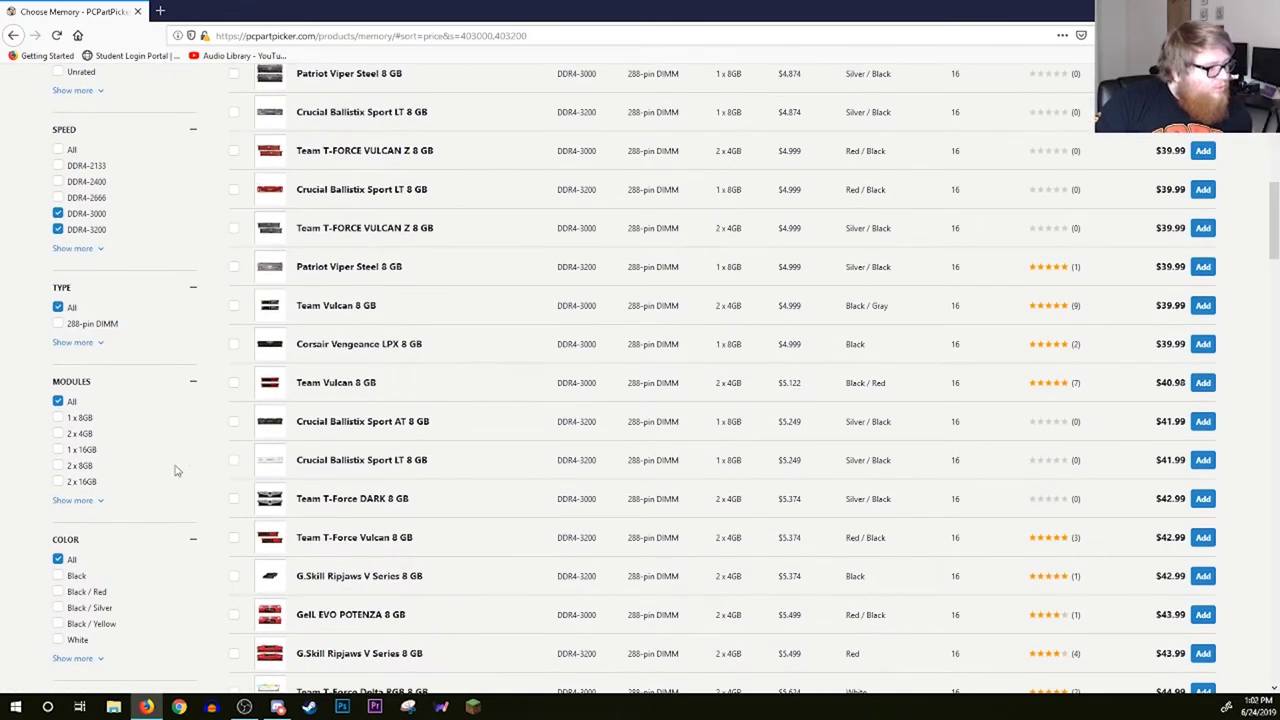
{"action": "left_click", "coordinate": [58, 466]}
Add the $63.99 Team T-FORCE VULCAN Z 16 GB DDR4-3000 kit to the build.
{"action": "scroll", "coordinate": [220, 430], "scroll_direction": "up", "scroll_amount": 5}
{"action": "scroll", "coordinate": [220, 430], "scroll_direction": "up", "scroll_amount": 4}
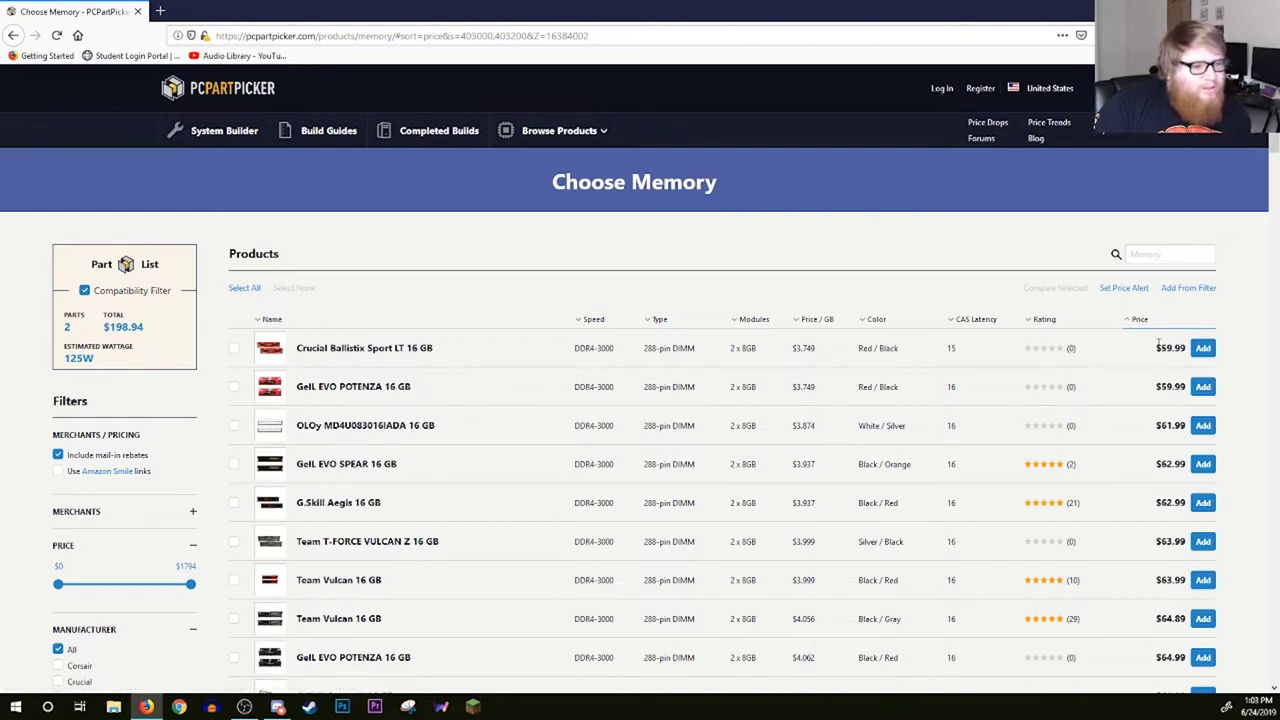
{"action": "scroll", "coordinate": [1151, 569], "scroll_direction": "down", "scroll_amount": 3}
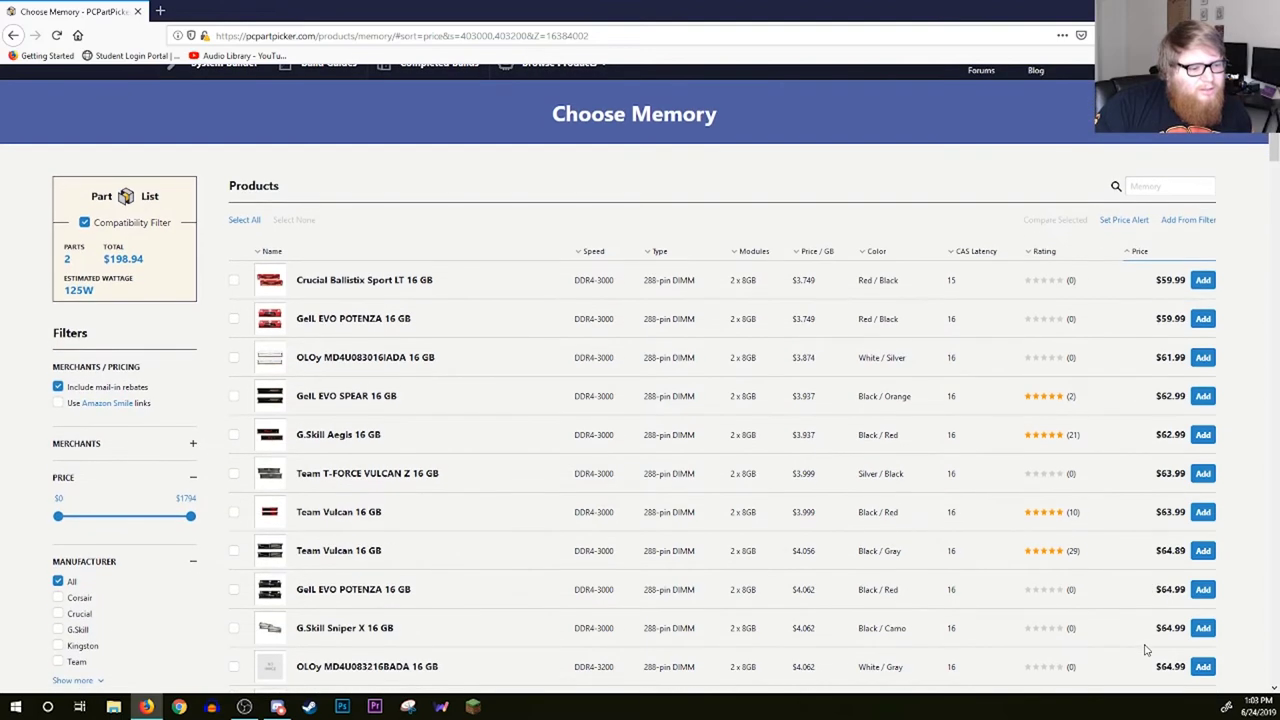
{"action": "scroll", "coordinate": [1146, 650], "scroll_direction": "down", "scroll_amount": 3}
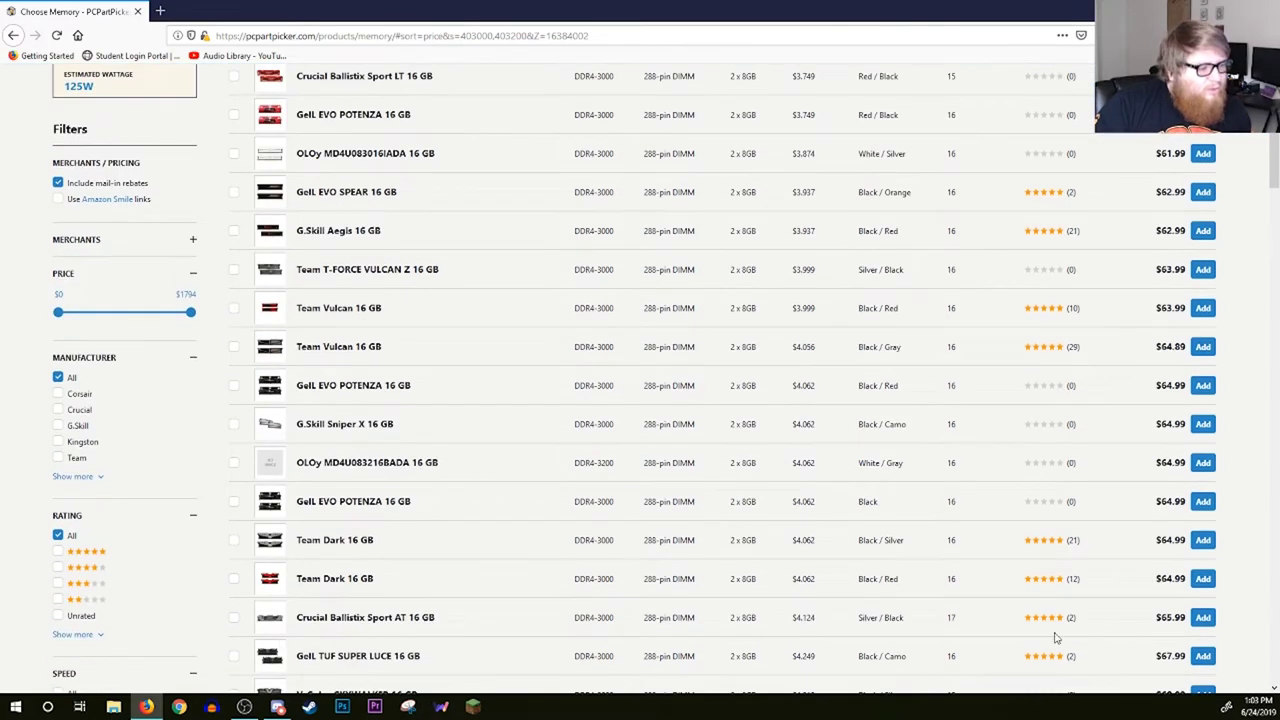
{"action": "scroll", "coordinate": [1100, 610], "scroll_direction": "up", "scroll_amount": 1}
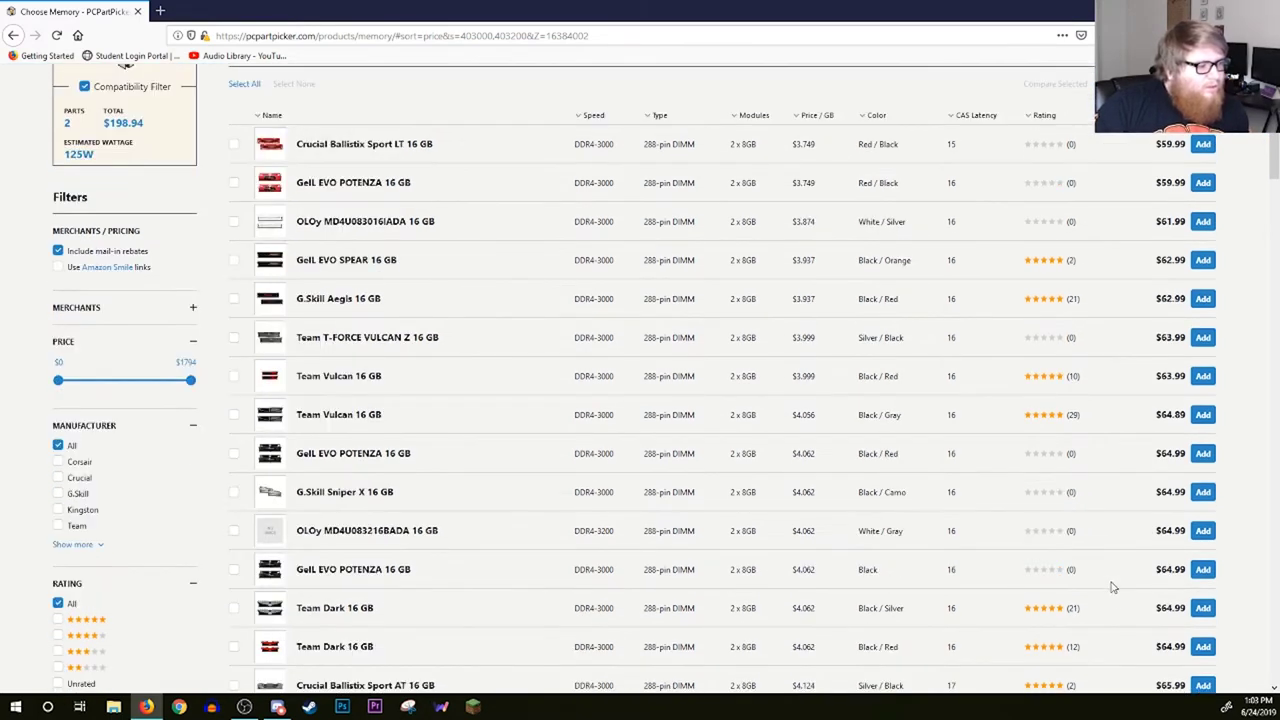
{"action": "scroll", "coordinate": [1109, 587], "scroll_direction": "up", "scroll_amount": 3}
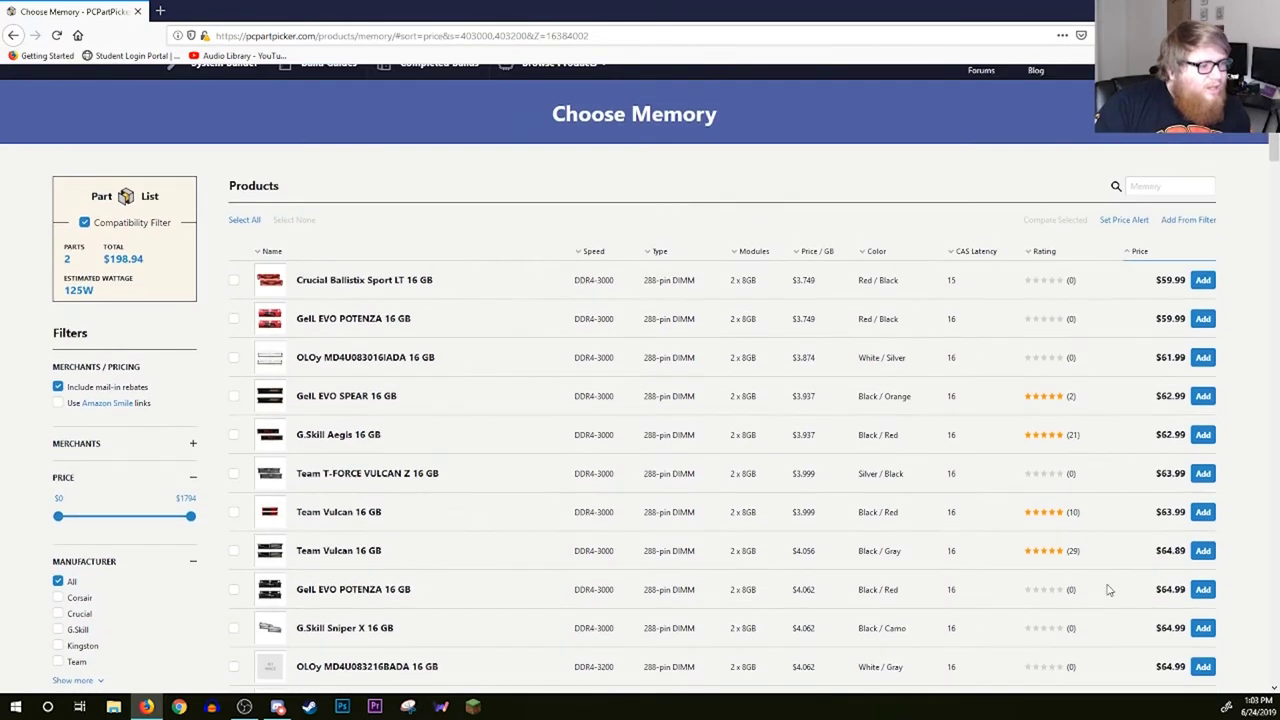
{"action": "scroll", "coordinate": [1108, 589], "scroll_direction": "down", "scroll_amount": 3}
{"action": "scroll", "coordinate": [1108, 590], "scroll_direction": "down", "scroll_amount": 5}
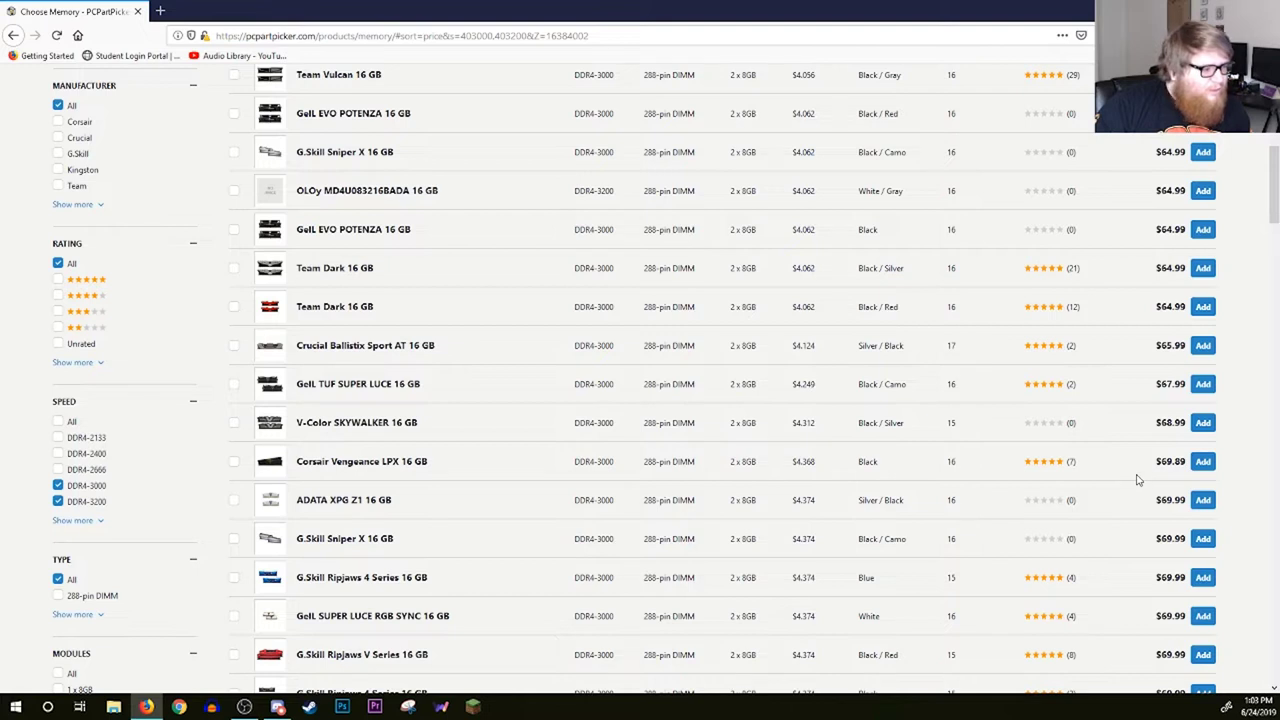
{"action": "scroll", "coordinate": [1137, 480], "scroll_direction": "up", "scroll_amount": 3}
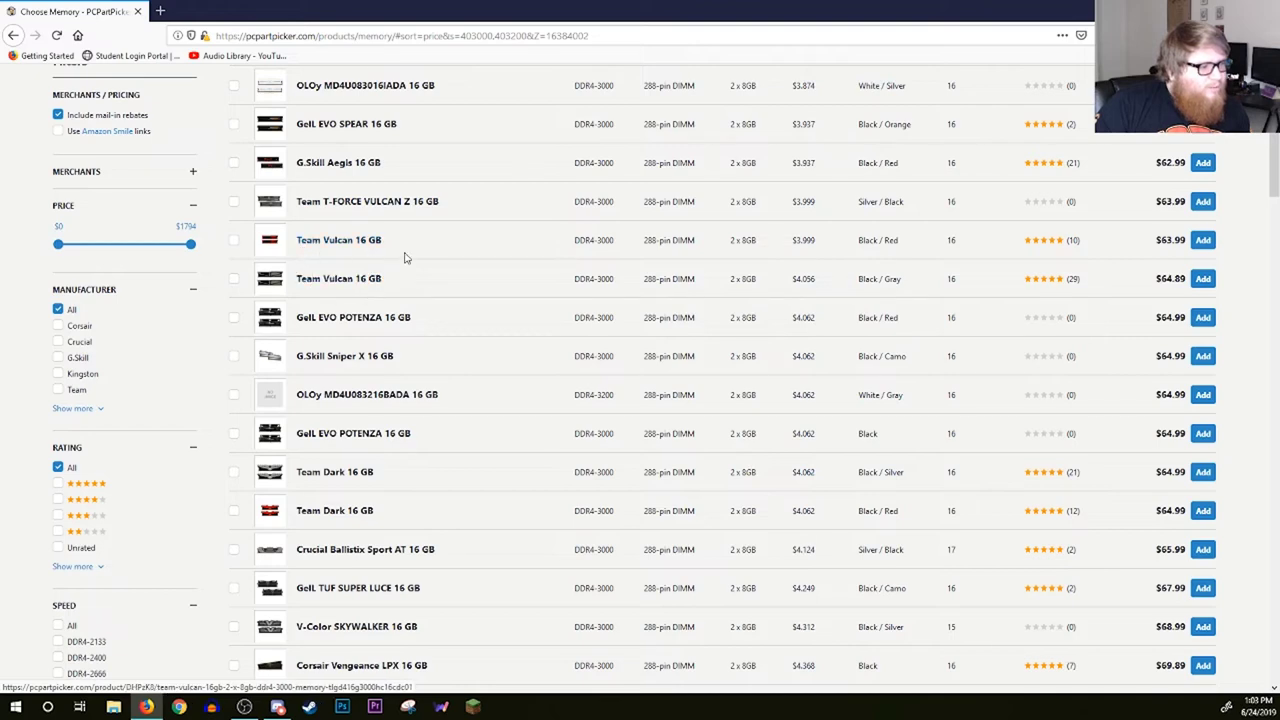
{"action": "scroll", "coordinate": [360, 290], "scroll_direction": "up", "scroll_amount": 1}
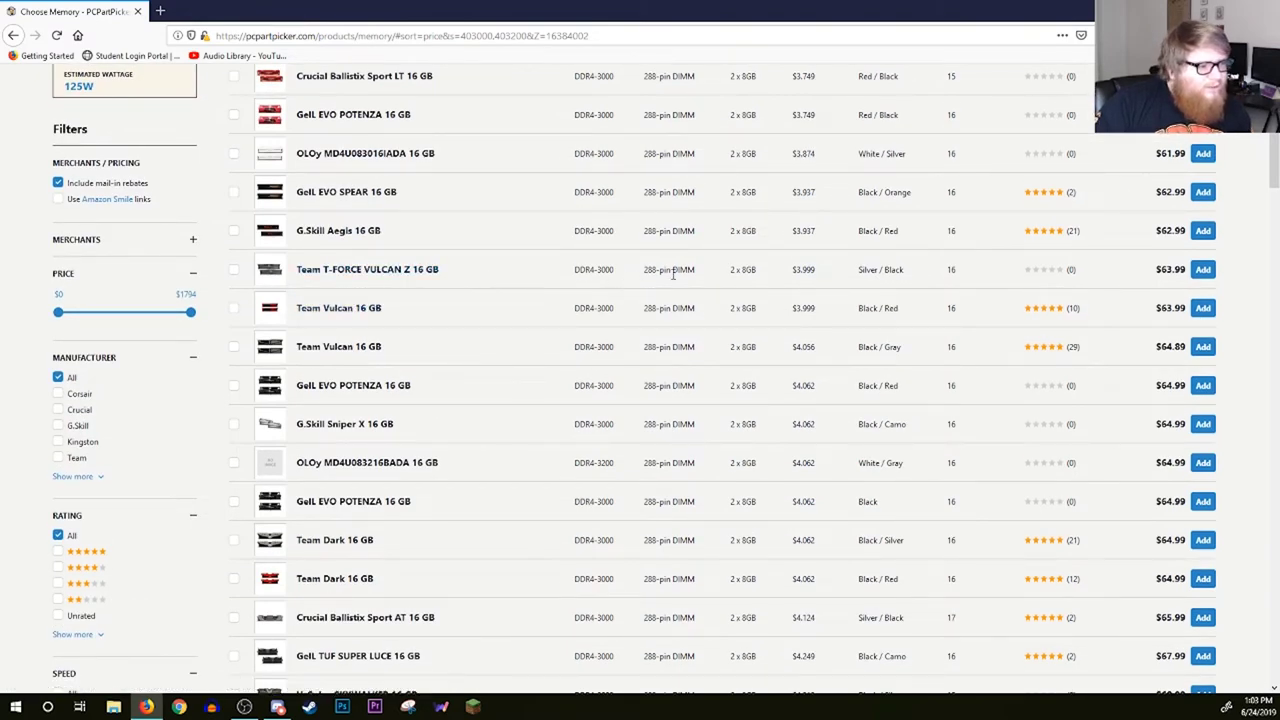
{"action": "left_click_drag", "start_coordinate": [601, 272], "coordinate": [614, 276]}
{"action": "left_click", "coordinate": [945, 289]}
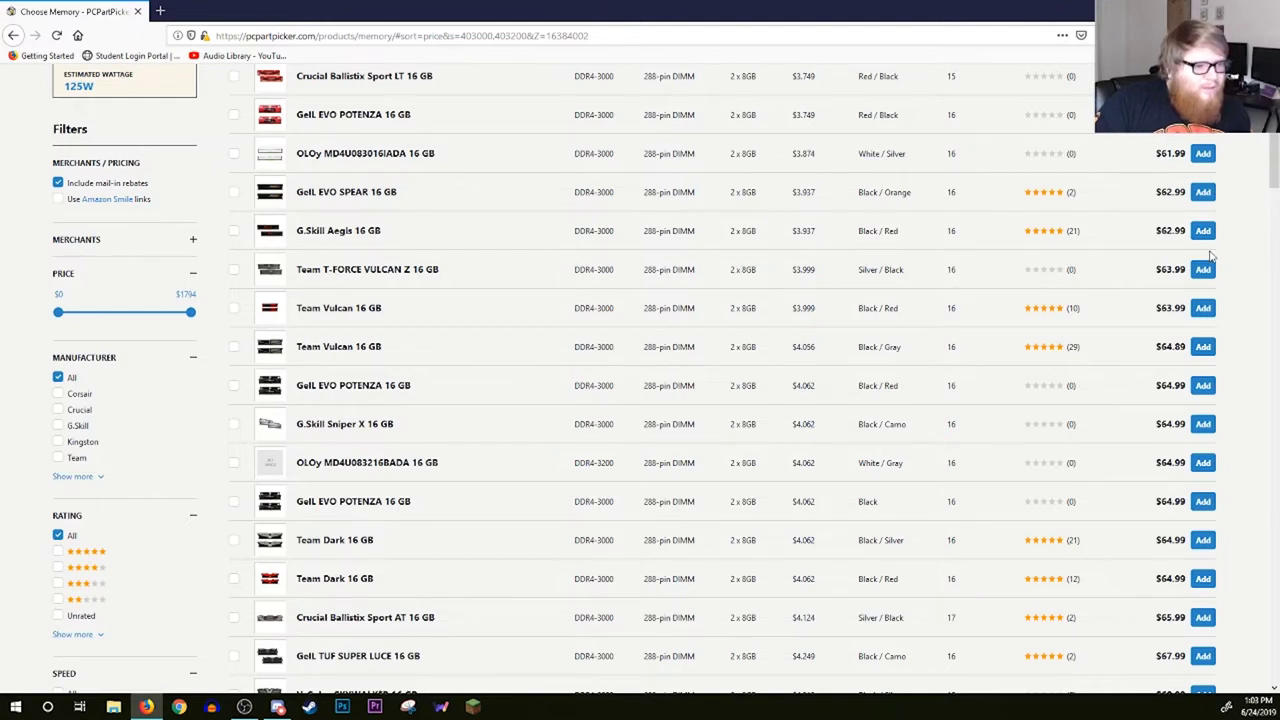
{"action": "left_click", "coordinate": [1203, 269]}
Add the $19.99 Kingston A400 120 GB SSD to the build as storage.
{"action": "left_click", "coordinate": [296, 240]}
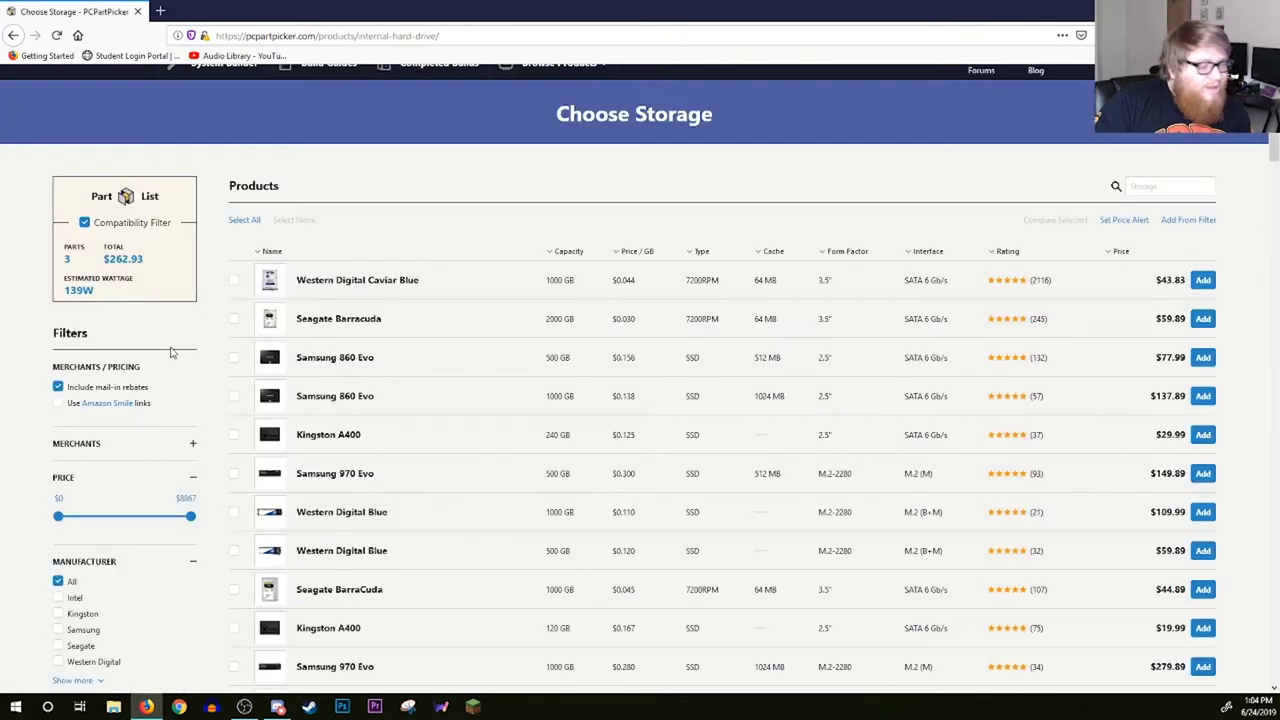
{"action": "scroll", "coordinate": [188, 352], "scroll_direction": "down", "scroll_amount": 2}
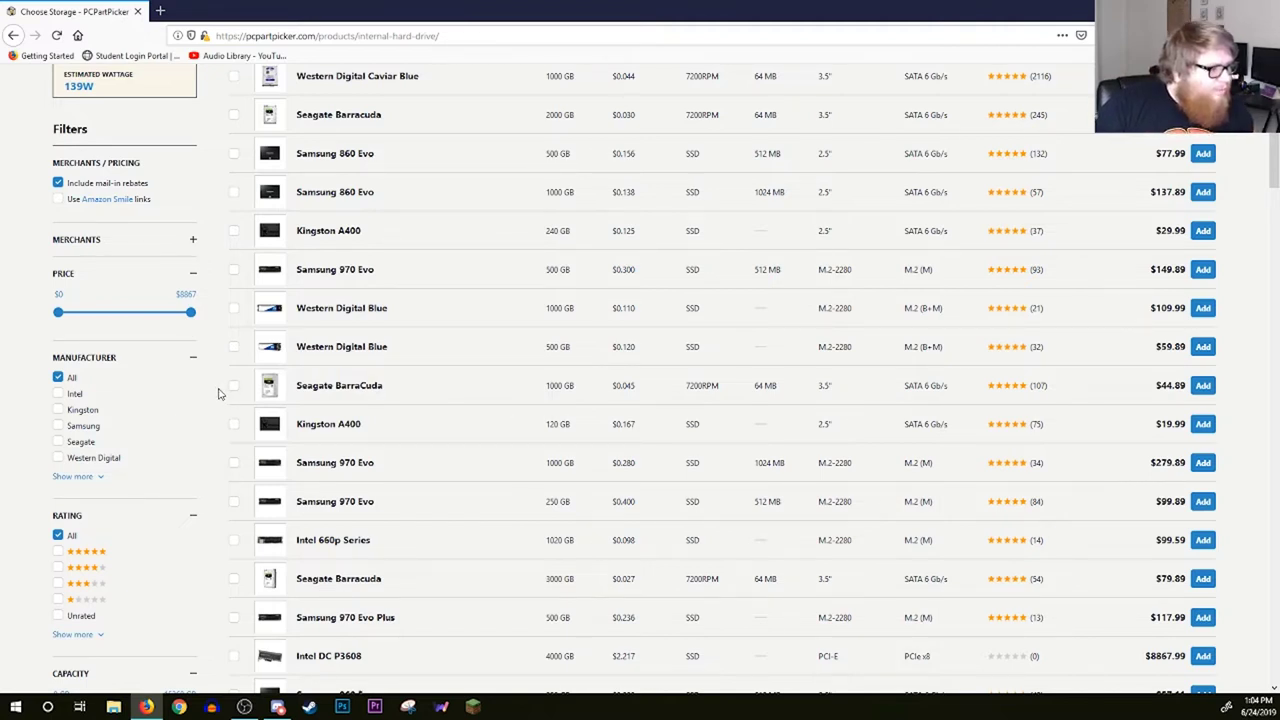
{"action": "scroll", "coordinate": [220, 394], "scroll_direction": "up", "scroll_amount": 2}
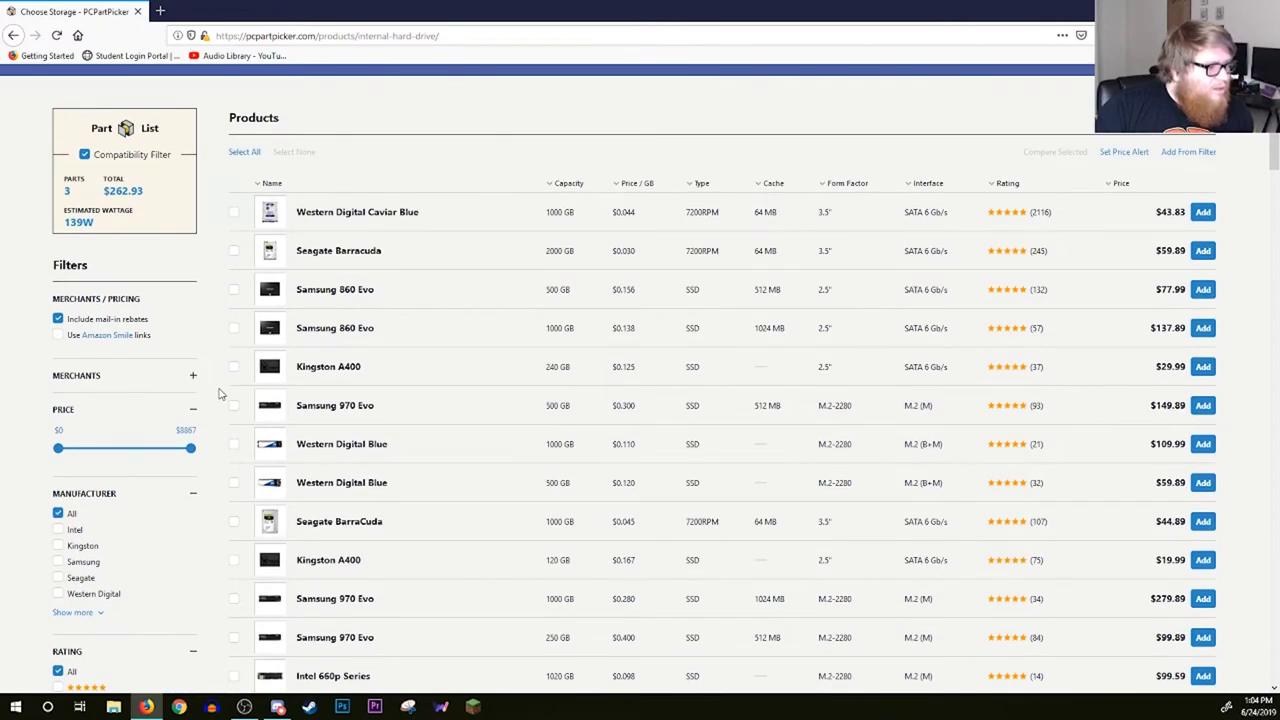
{"action": "scroll", "coordinate": [220, 394], "scroll_direction": "down", "scroll_amount": 1}
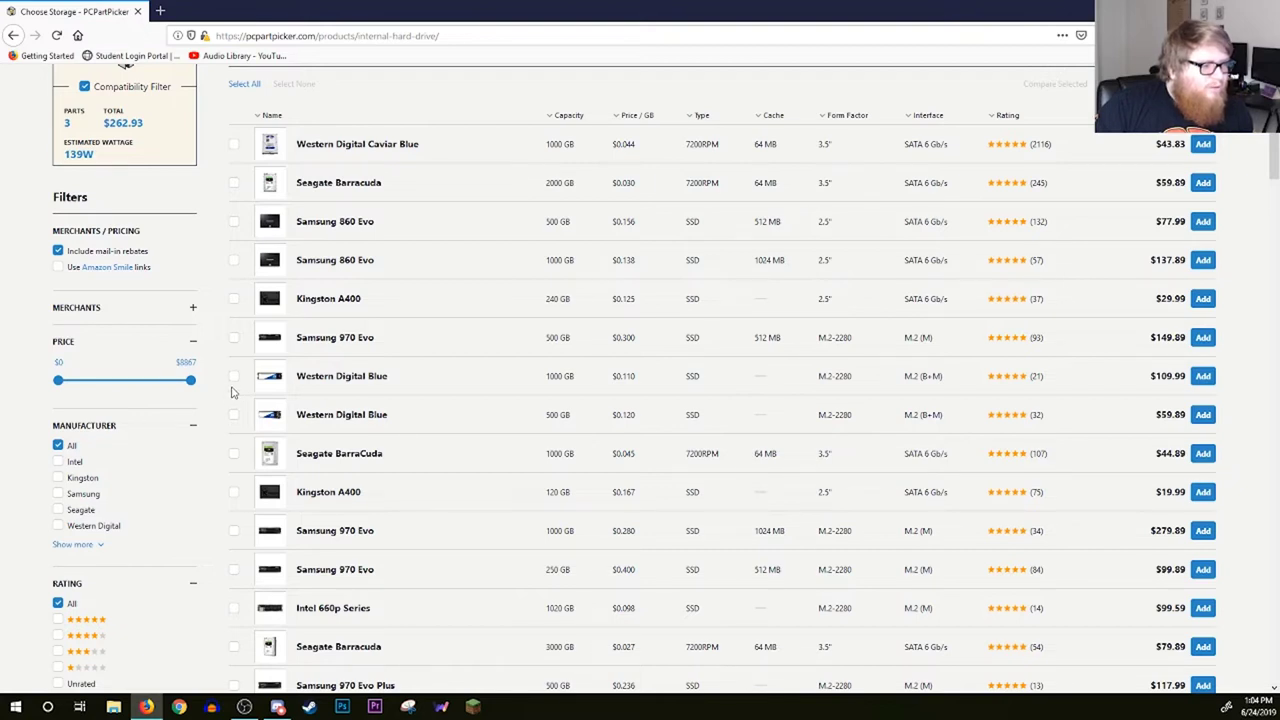
{"action": "scroll", "coordinate": [231, 392], "scroll_direction": "down", "scroll_amount": 2}
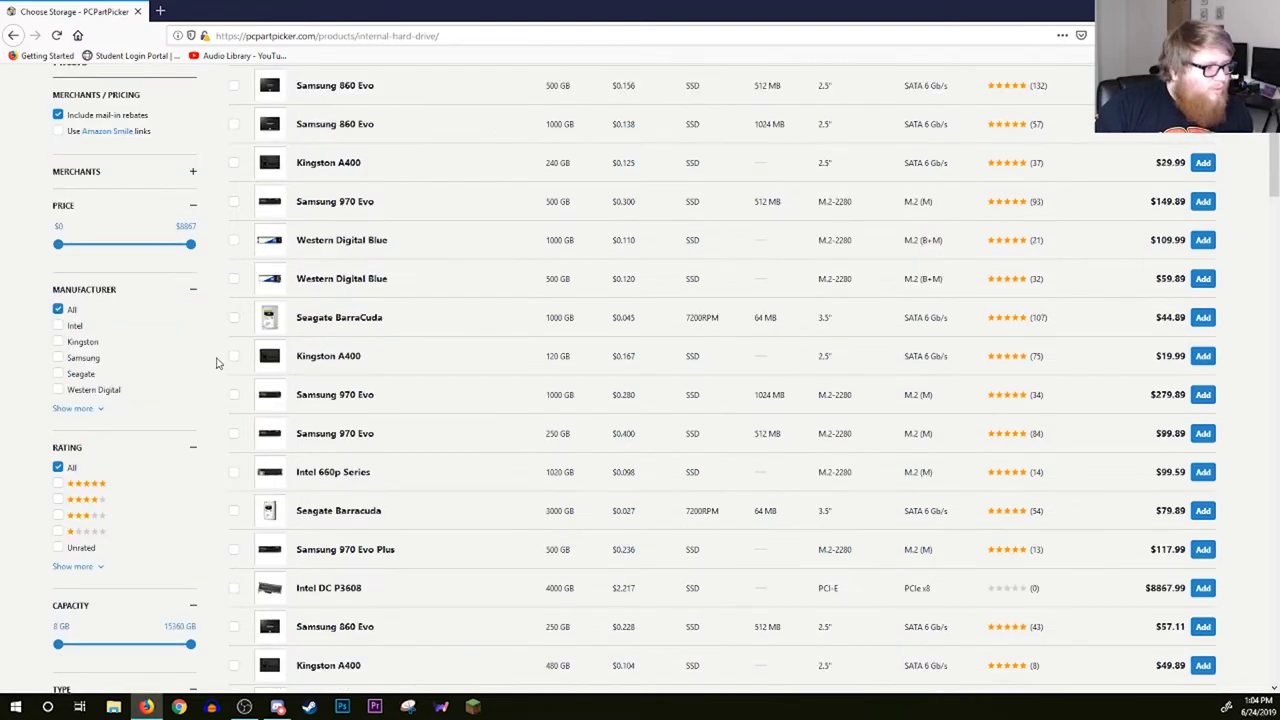
{"action": "scroll", "coordinate": [215, 363], "scroll_direction": "down", "scroll_amount": 1}
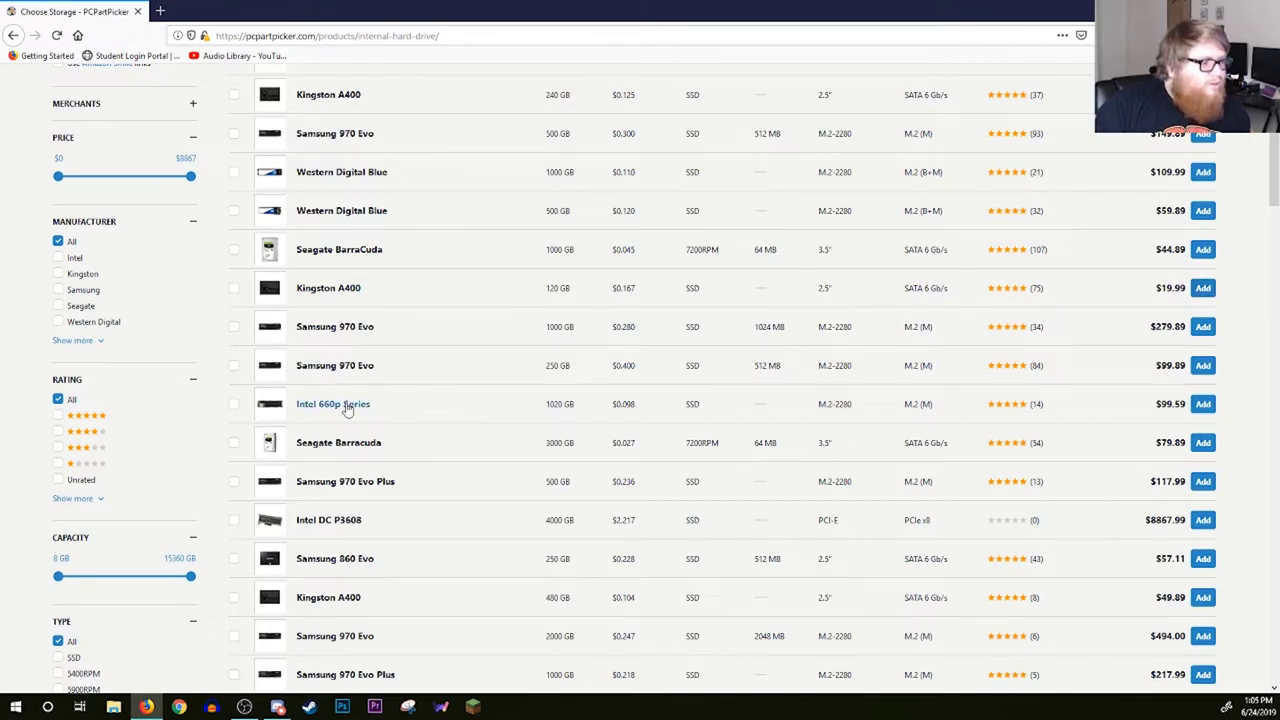
{"action": "left_click", "coordinate": [1203, 288]}
Filter the storage list to 3.5" 7200RPM hard drives in a 480–1050 GB capacity range.
{"action": "scroll", "coordinate": [514, 471], "scroll_direction": "down", "scroll_amount": 2}
{"action": "key", "text": "alt+Left"}
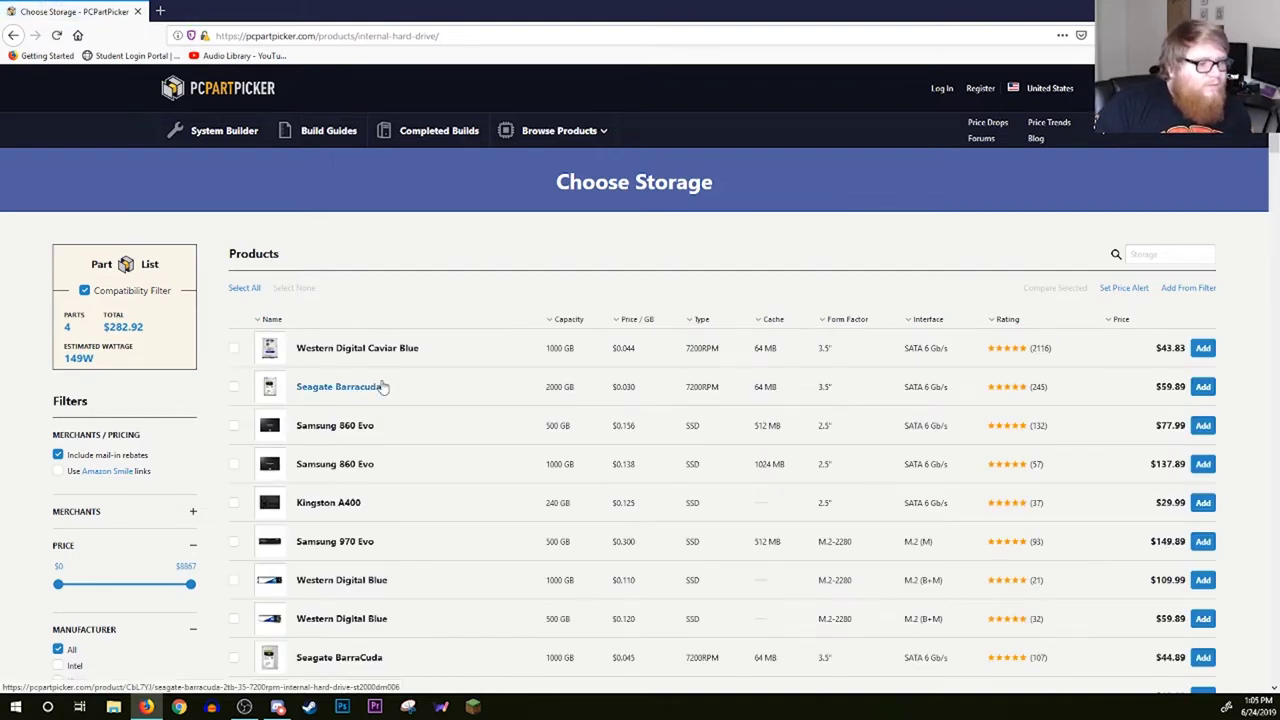
{"action": "scroll", "coordinate": [212, 377], "scroll_direction": "down", "scroll_amount": 1}
{"action": "scroll", "coordinate": [209, 376], "scroll_direction": "down", "scroll_amount": 1}
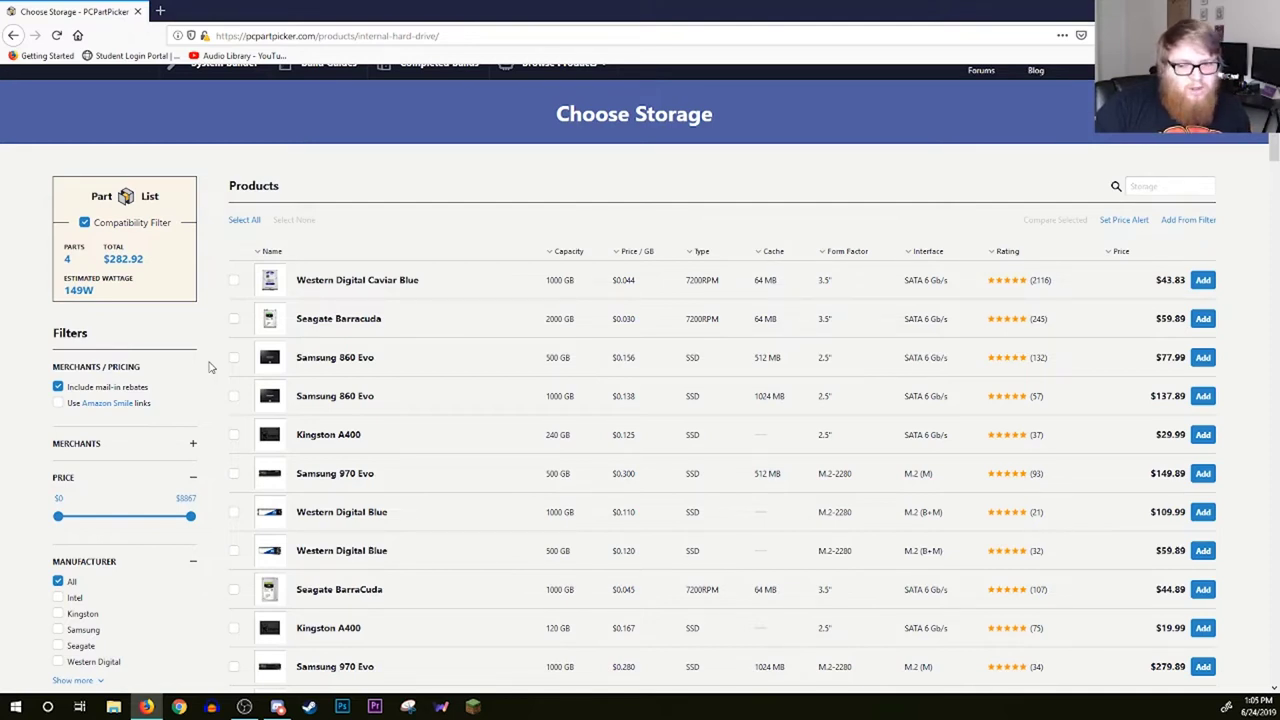
{"action": "scroll", "coordinate": [210, 367], "scroll_direction": "down", "scroll_amount": 1}
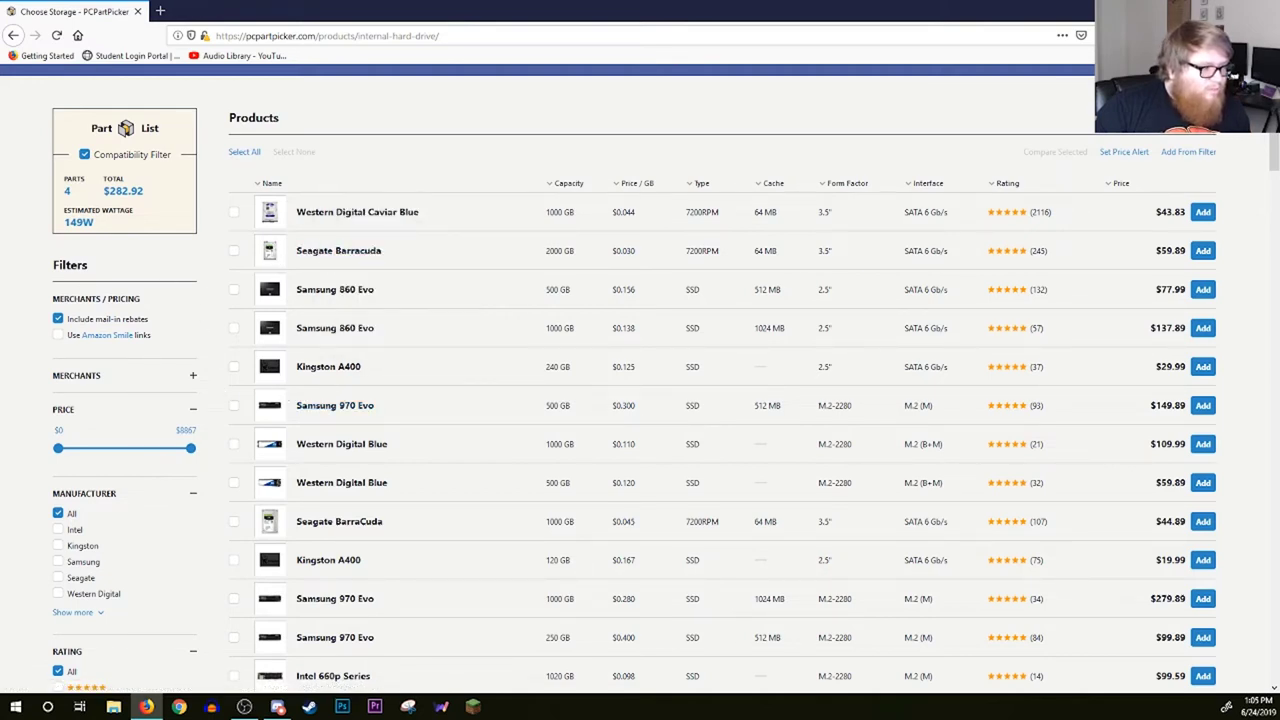
{"action": "scroll", "coordinate": [200, 465], "scroll_direction": "down", "scroll_amount": 5}
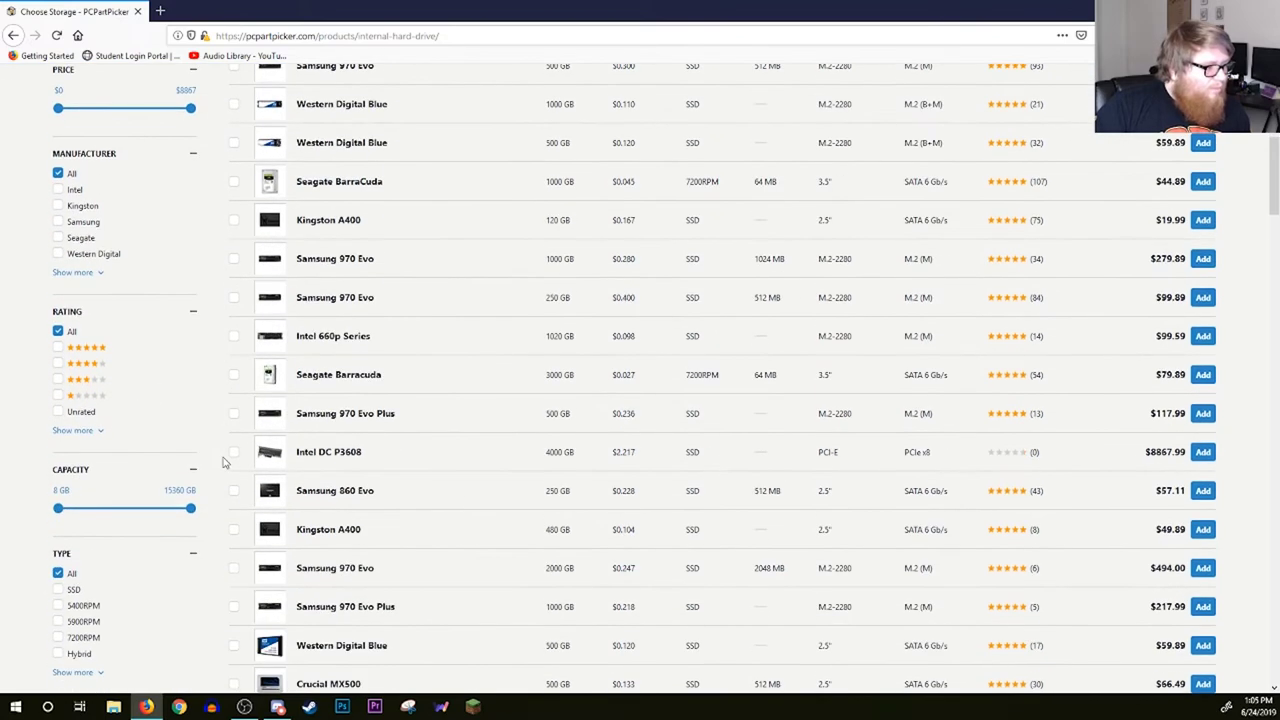
{"action": "scroll", "coordinate": [225, 462], "scroll_direction": "down", "scroll_amount": 3}
{"action": "left_click", "coordinate": [59, 433]}
{"action": "scroll", "coordinate": [225, 462], "scroll_direction": "down", "scroll_amount": 3}
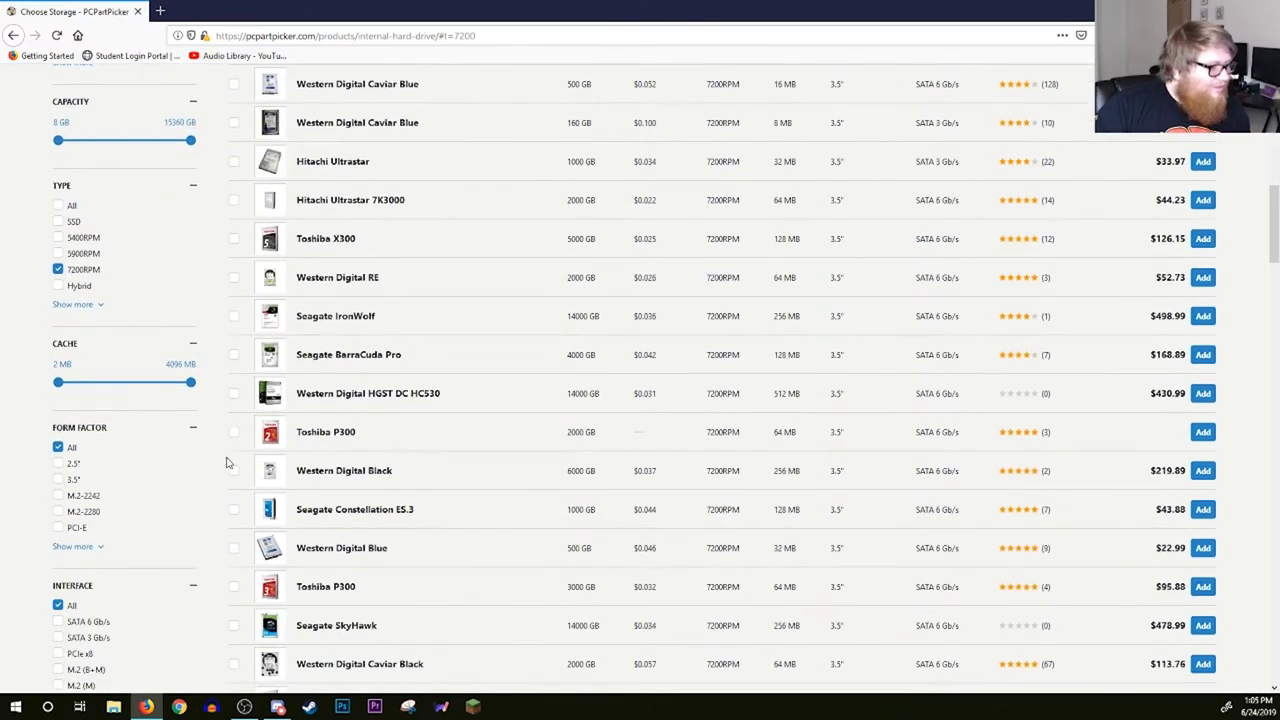
{"action": "scroll", "coordinate": [225, 462], "scroll_direction": "down", "scroll_amount": 1}
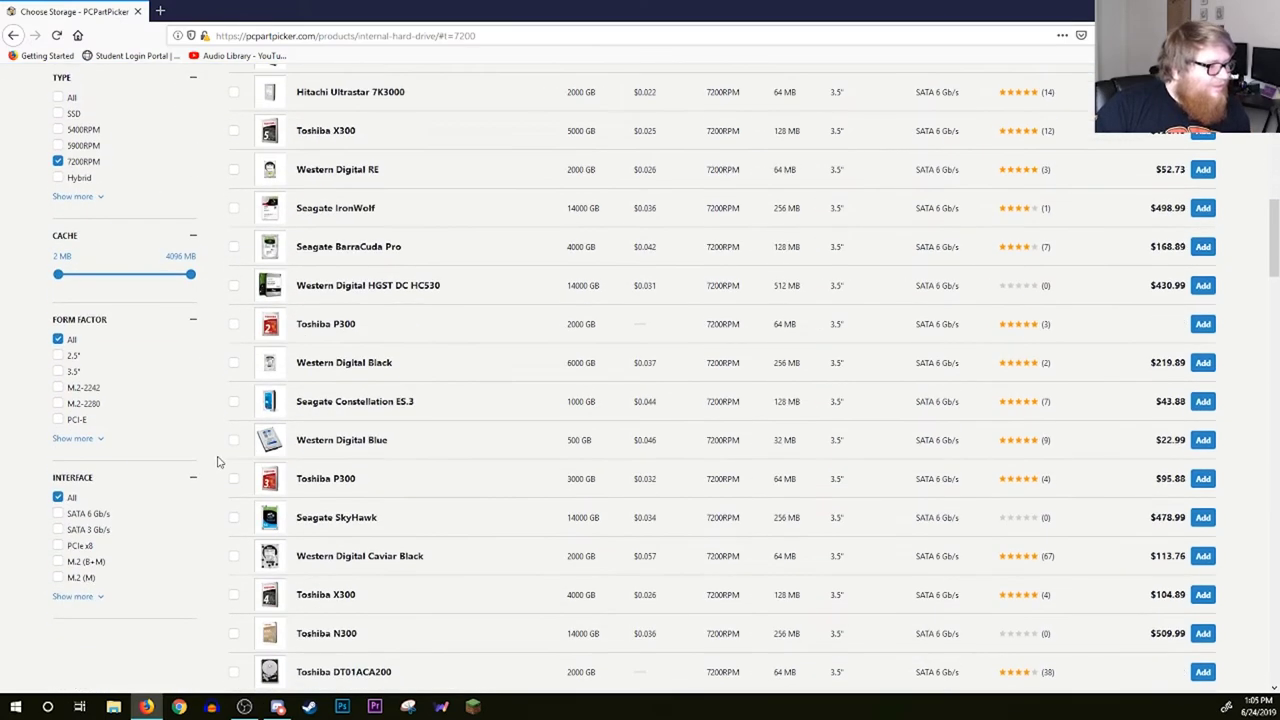
{"action": "left_click", "coordinate": [58, 372]}
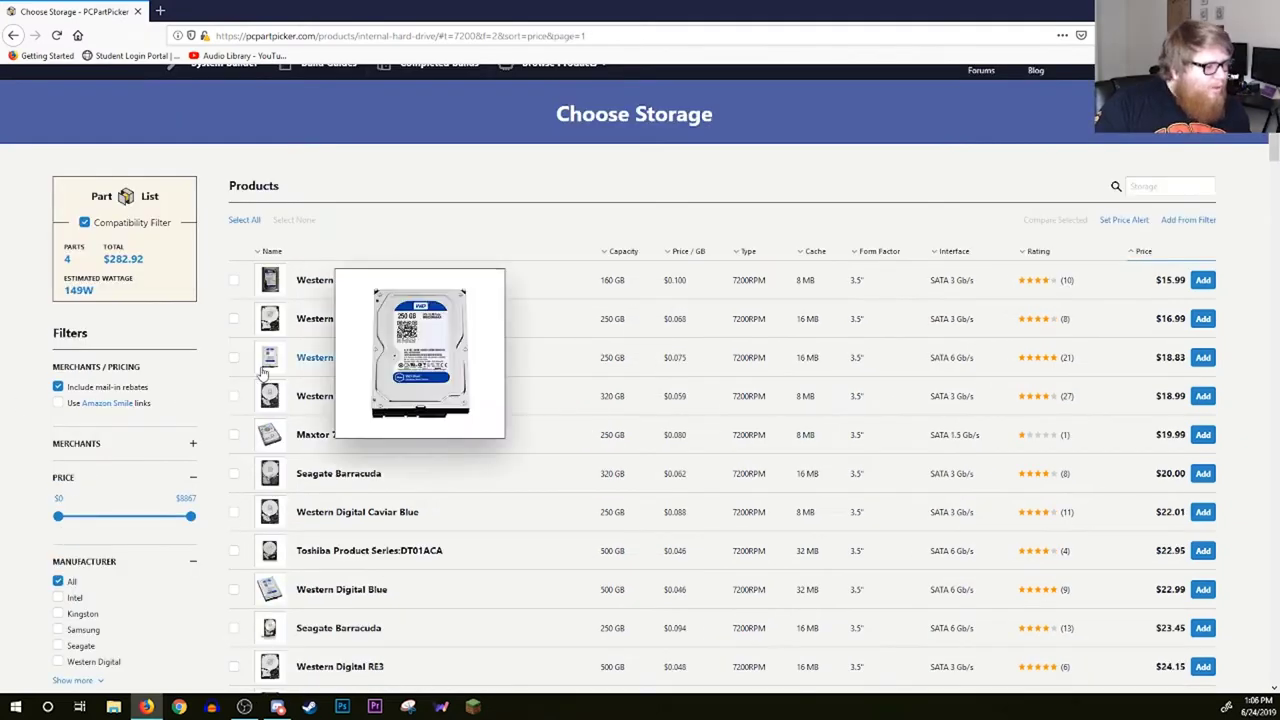
{"action": "scroll", "coordinate": [215, 380], "scroll_direction": "down", "scroll_amount": 6}
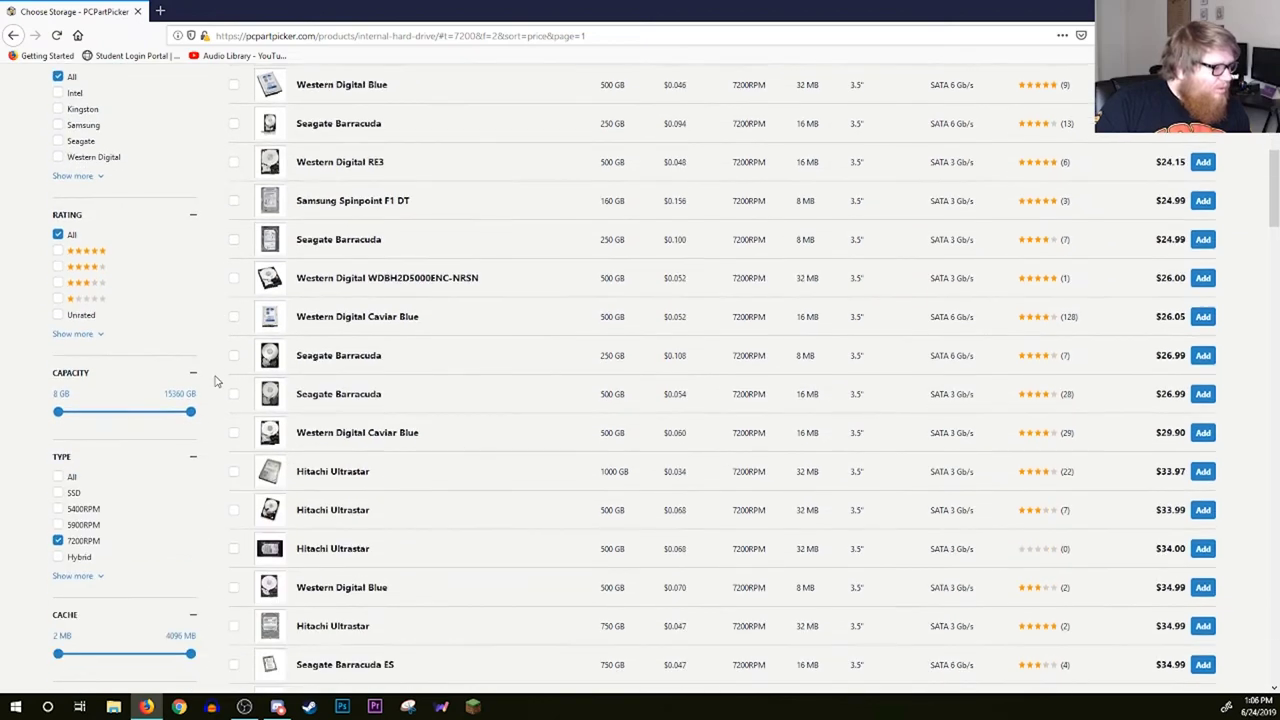
{"action": "left_click_drag", "start_coordinate": [58, 373], "coordinate": [142, 385]}
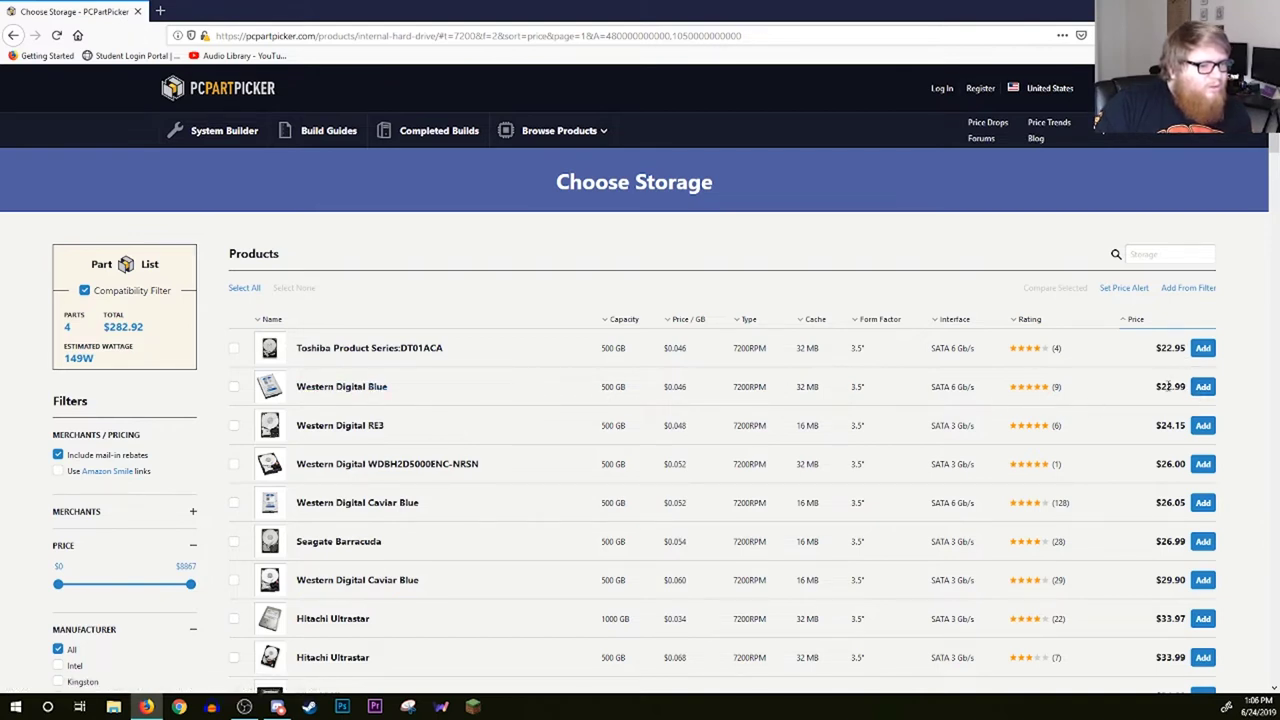
Compare drive prices from the $22.99 WD Blue to the $42.08 Seagate Barracuda 1 TB.
{"action": "left_click_drag", "start_coordinate": [1157, 388], "coordinate": [1177, 392]}
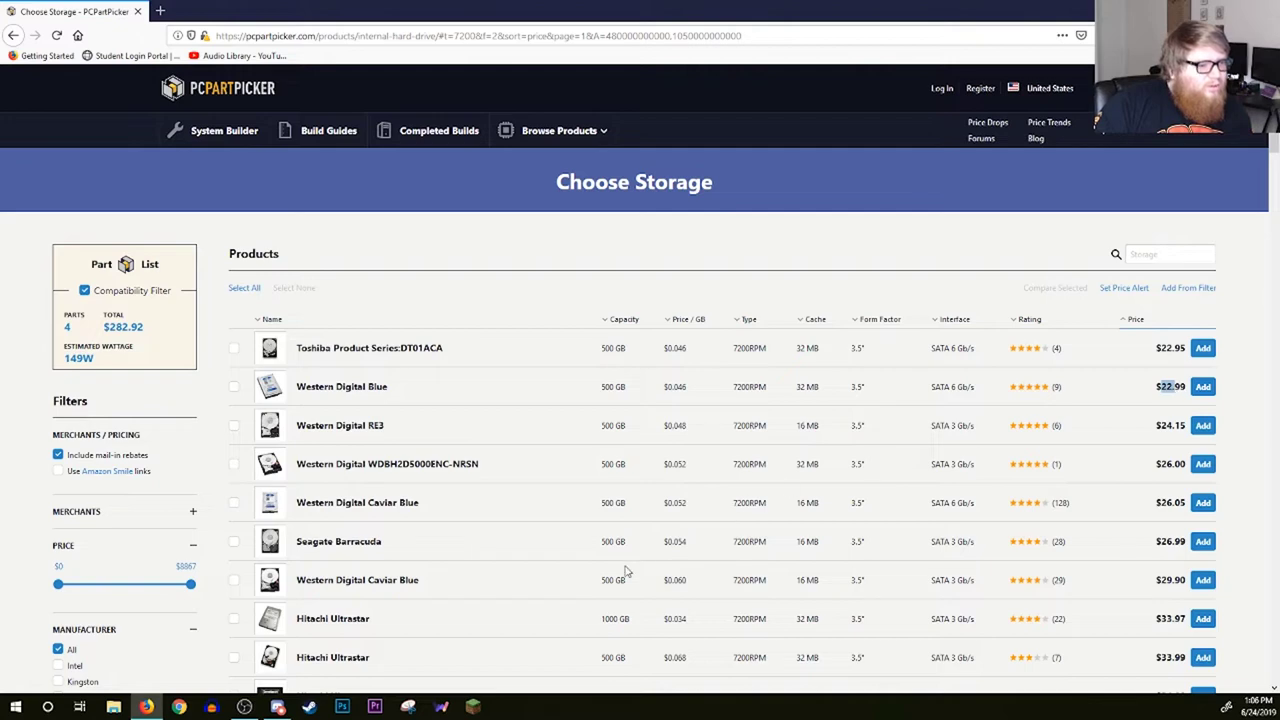
{"action": "scroll", "coordinate": [495, 400], "scroll_direction": "down", "scroll_amount": 3}
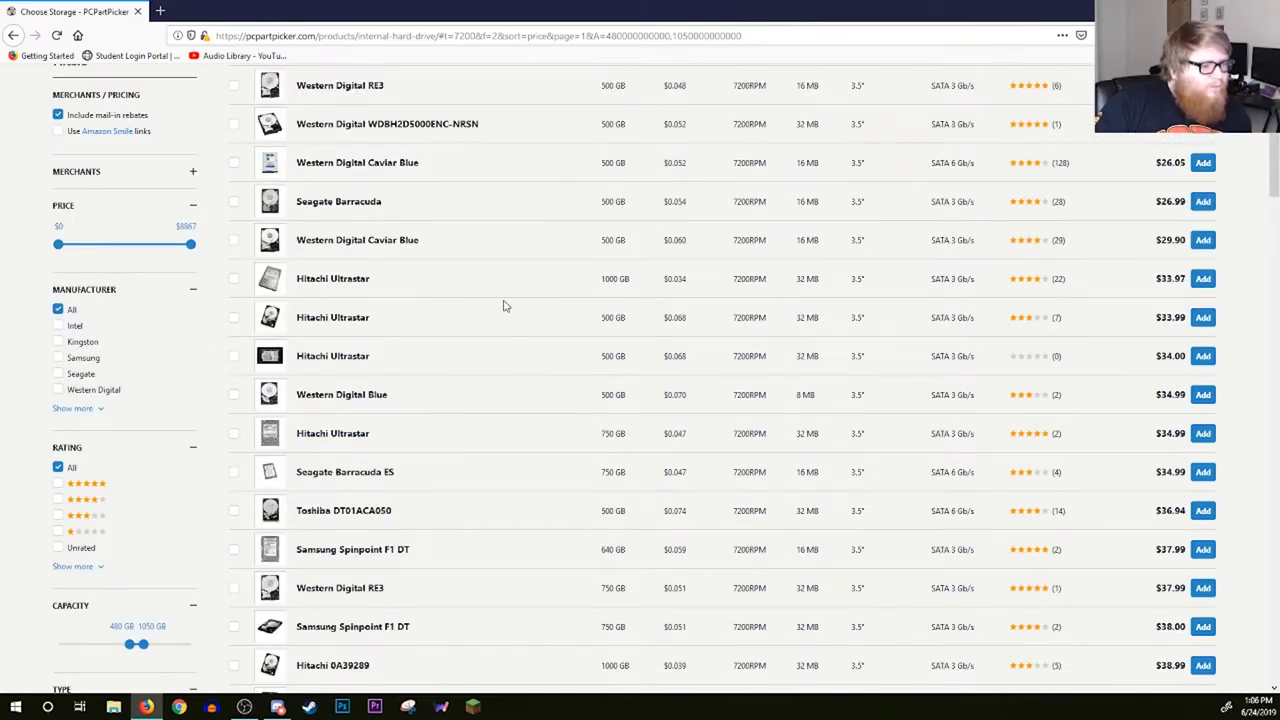
{"action": "scroll", "coordinate": [504, 306], "scroll_direction": "down", "scroll_amount": 3}
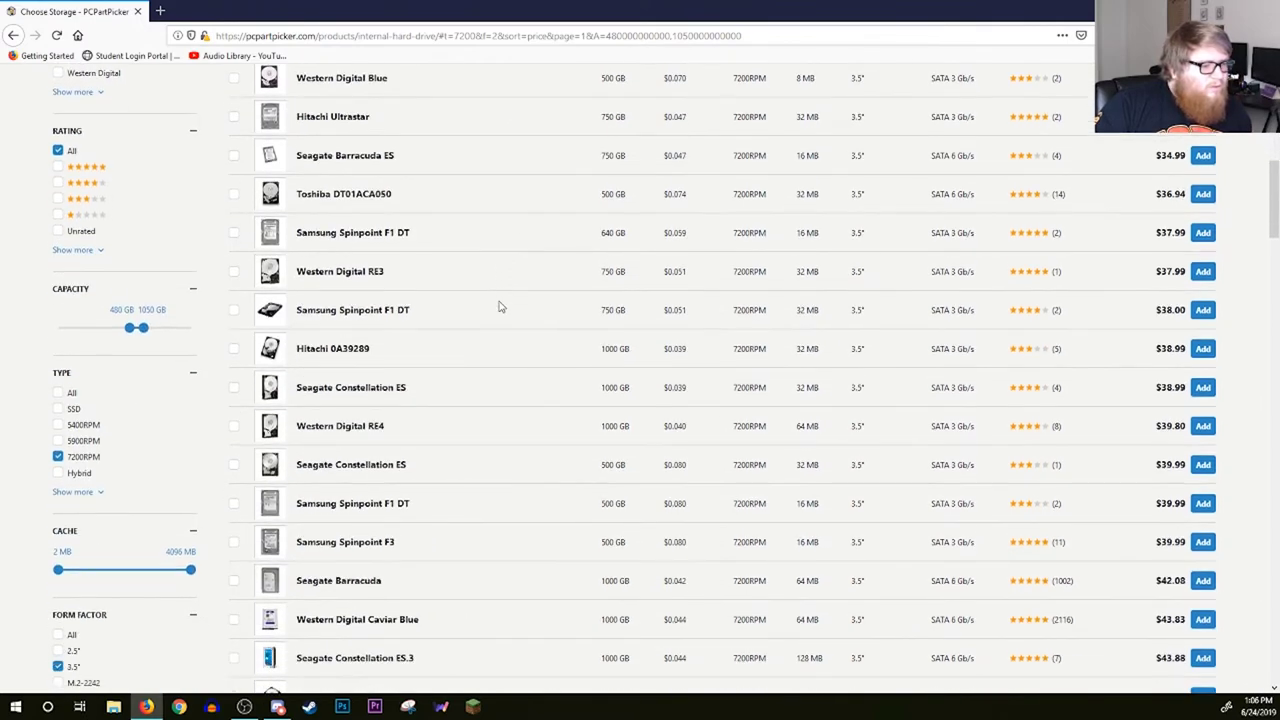
{"action": "scroll", "coordinate": [501, 307], "scroll_direction": "down", "scroll_amount": 1}
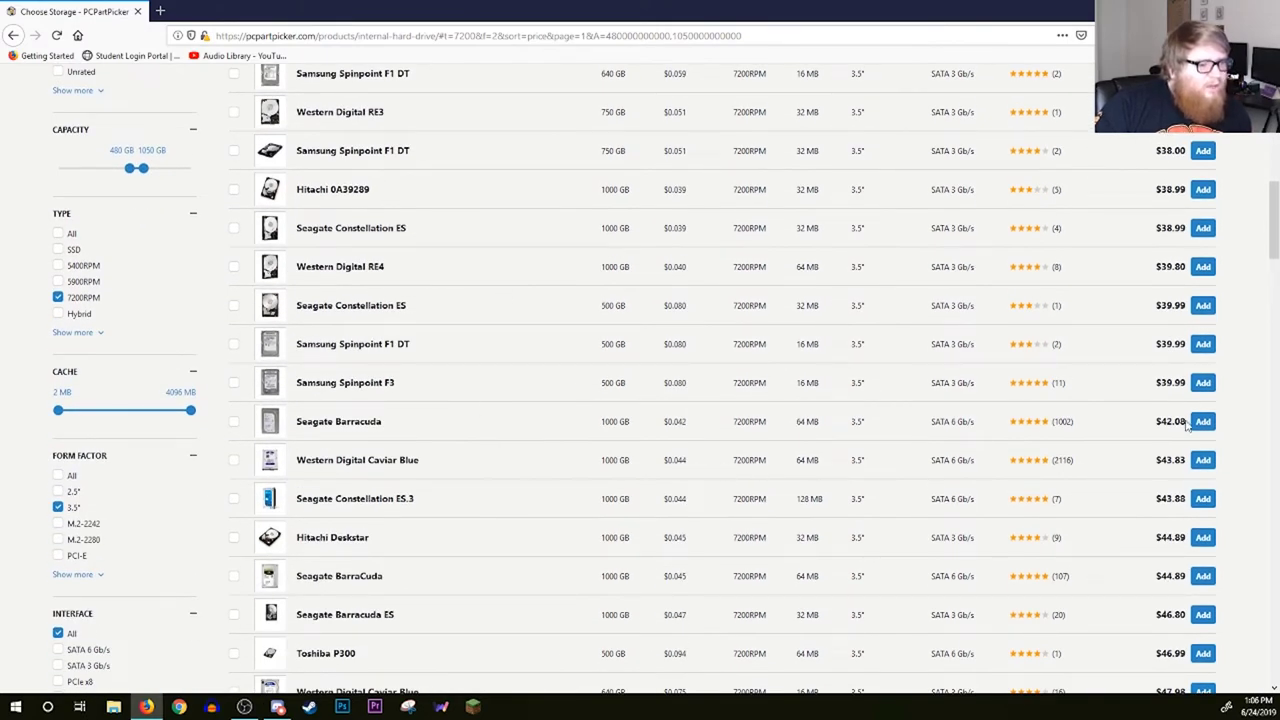
{"action": "double_click", "coordinate": [1170, 421]}
{"action": "left_click", "coordinate": [1097, 415]}
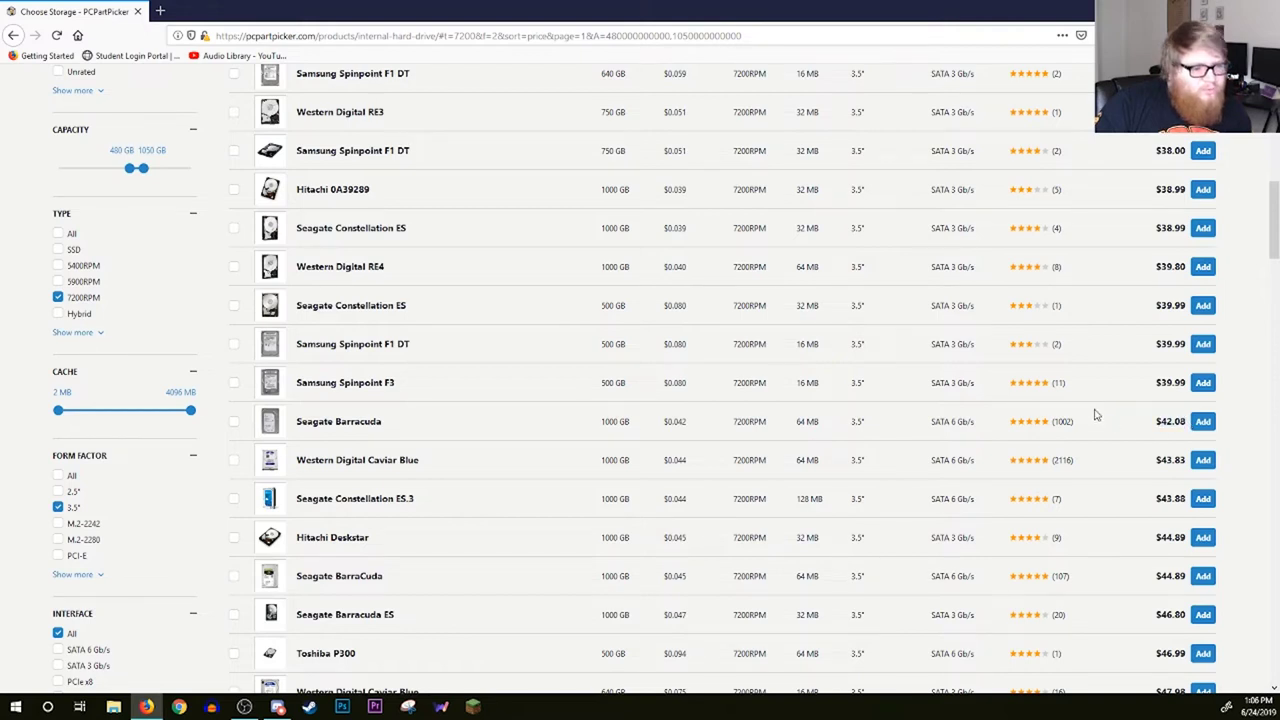
Add the $42.08 Seagate Barracuda 1 TB and check the five-part $325.00 total.
{"action": "left_click", "coordinate": [1201, 422]}
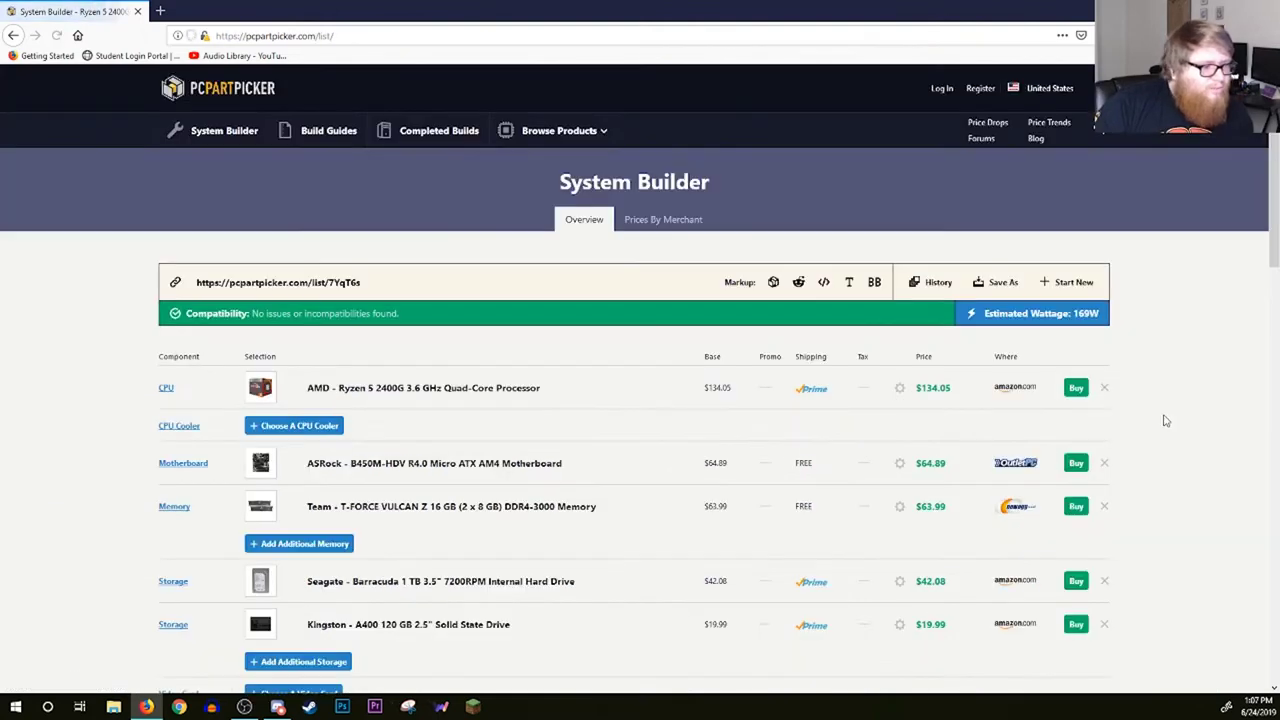
{"action": "scroll", "coordinate": [700, 400], "scroll_direction": "down", "scroll_amount": 10}
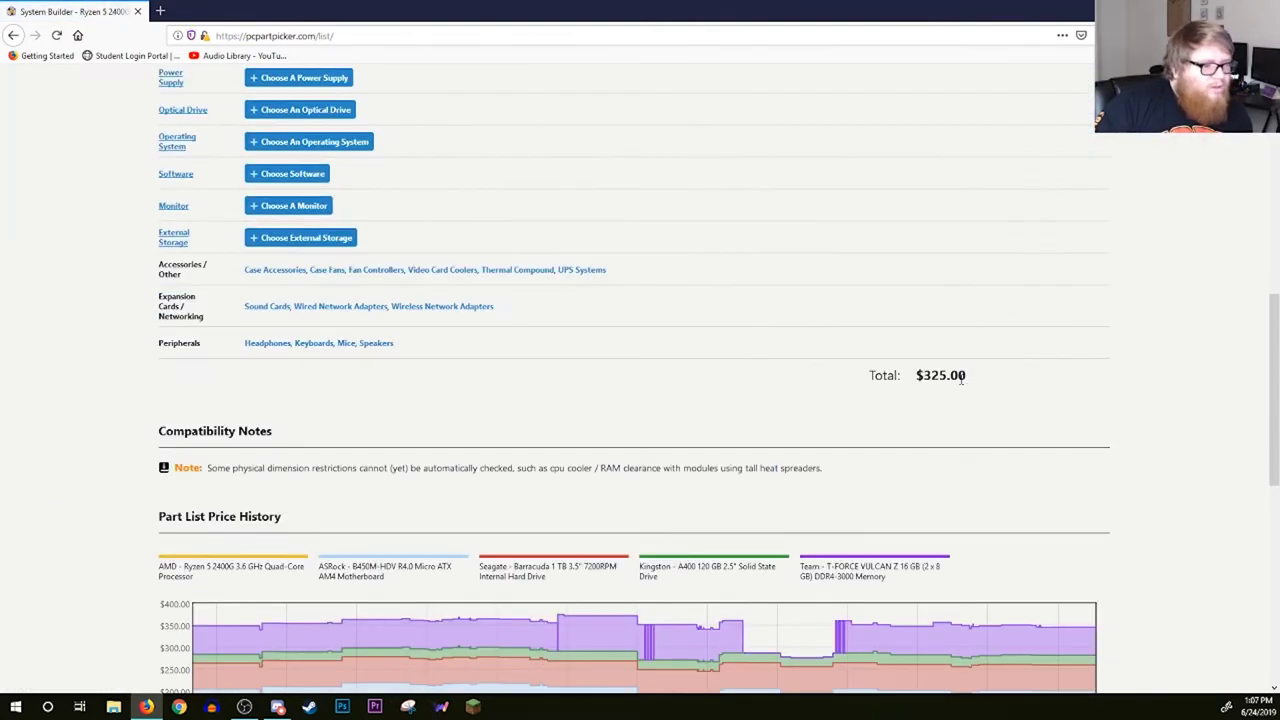
{"action": "left_click_drag", "start_coordinate": [962, 378], "coordinate": [913, 378]}
{"action": "left_click", "coordinate": [448, 409]}
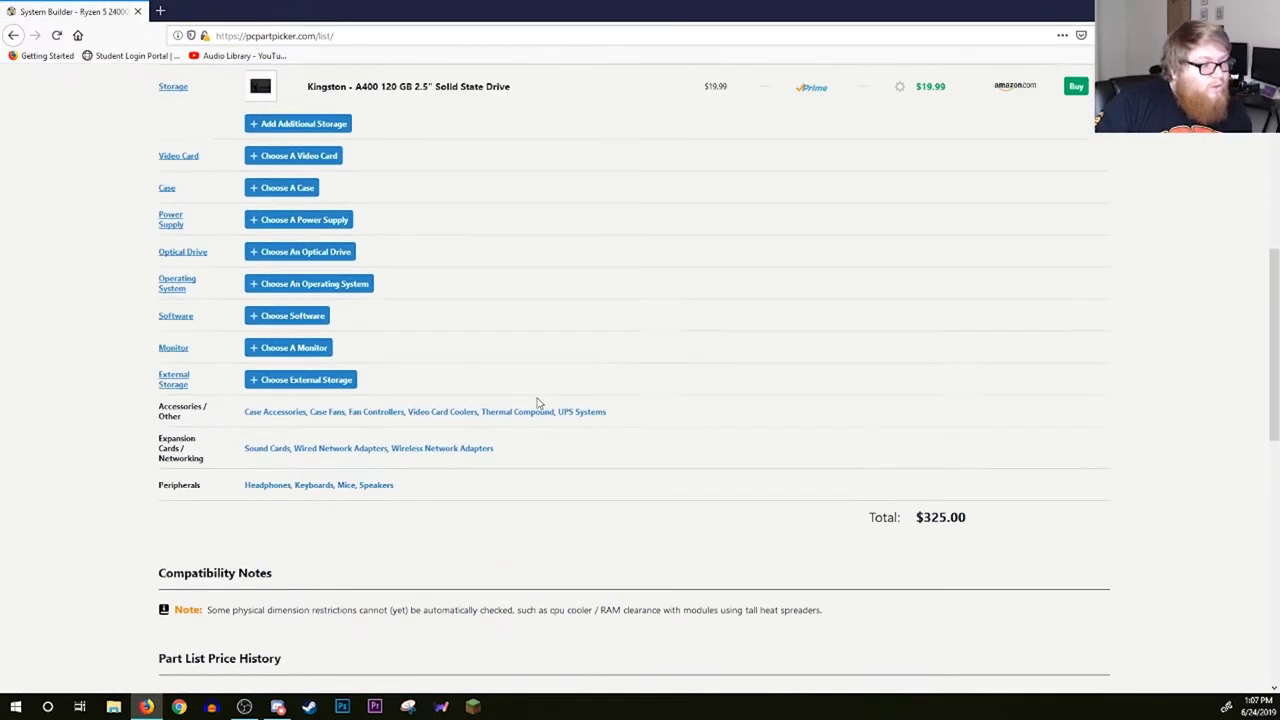
{"action": "scroll", "coordinate": [548, 402], "scroll_direction": "up", "scroll_amount": 1}
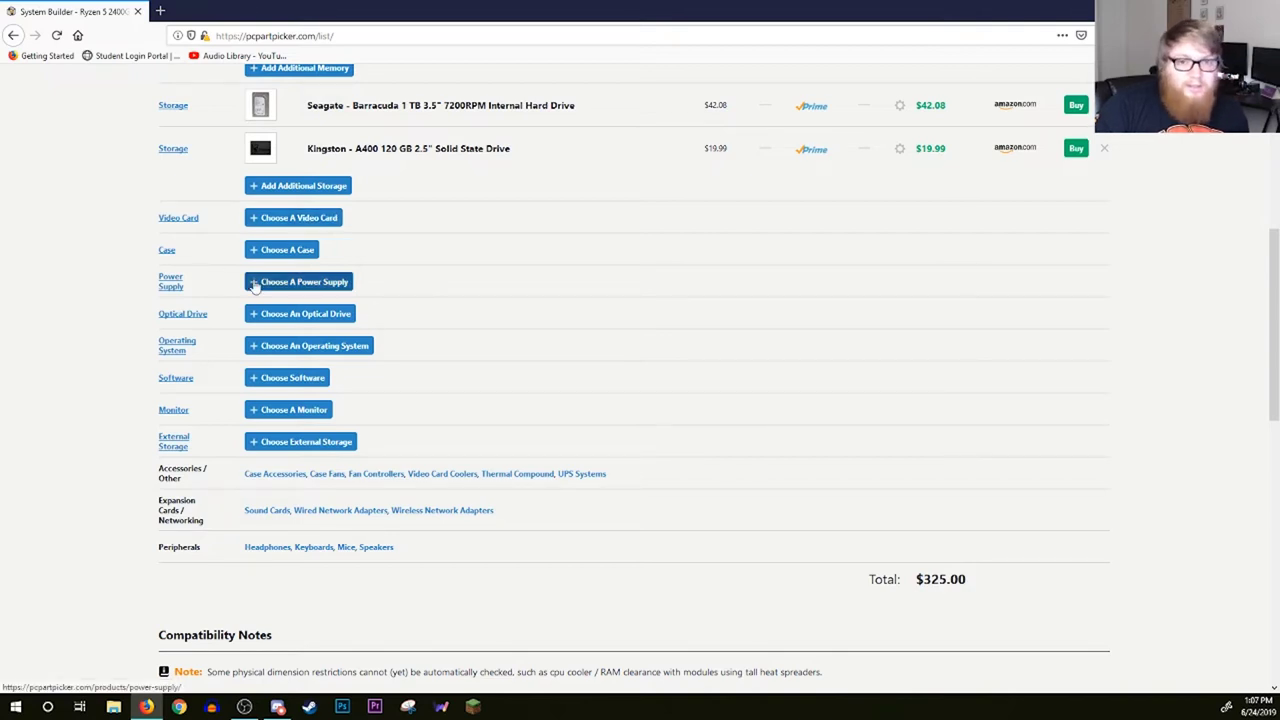
{"action": "scroll", "coordinate": [255, 286], "scroll_direction": "up", "scroll_amount": 4}
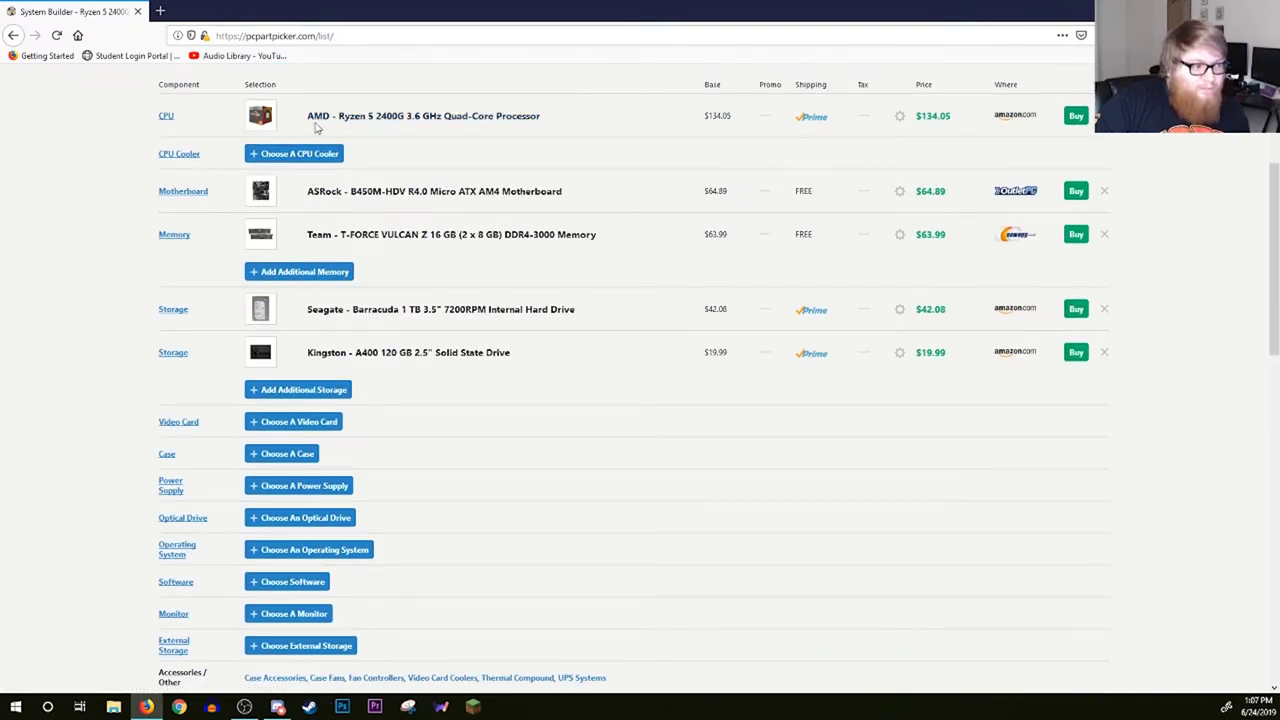
{"action": "scroll", "coordinate": [560, 271], "scroll_direction": "down", "scroll_amount": 5}
{"action": "scroll", "coordinate": [611, 274], "scroll_direction": "up", "scroll_amount": 5}
{"action": "scroll", "coordinate": [615, 276], "scroll_direction": "down", "scroll_amount": 2}
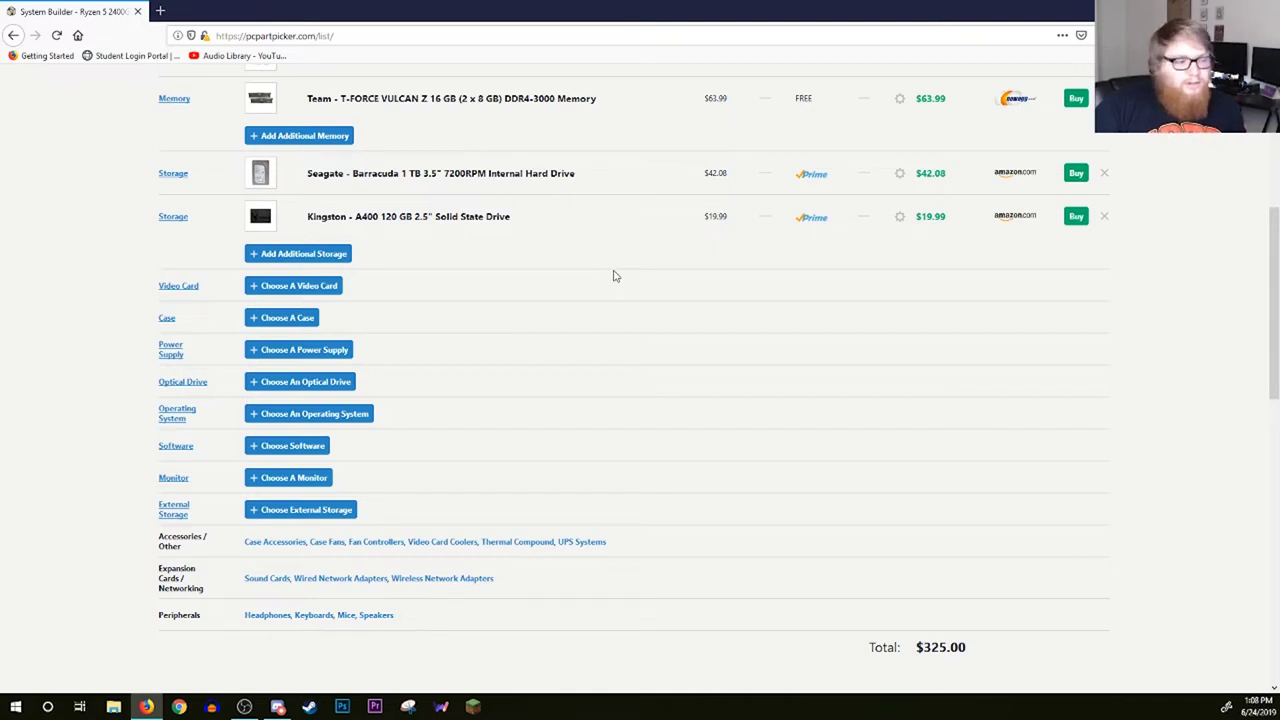
{"action": "scroll", "coordinate": [613, 275], "scroll_direction": "down", "scroll_amount": 1}
Open the case list and sort it by price, cheapest first.
{"action": "left_click", "coordinate": [293, 251]}
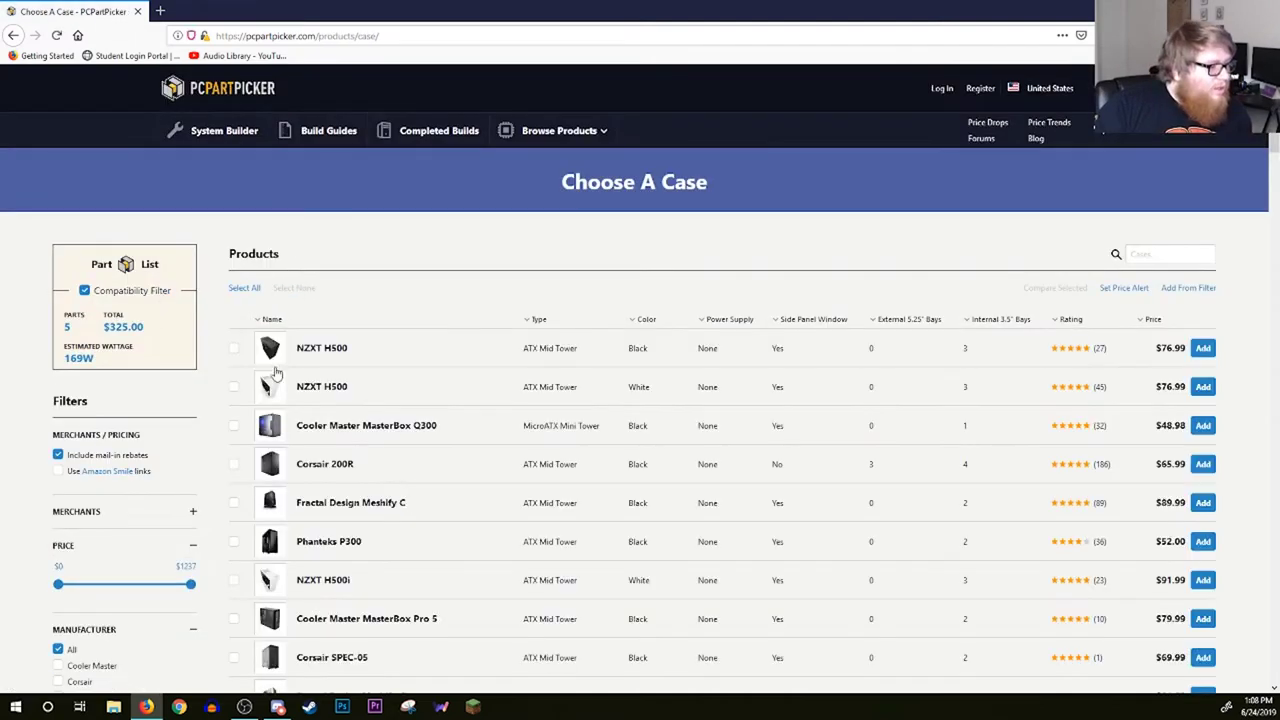
{"action": "scroll", "coordinate": [234, 429], "scroll_direction": "down", "scroll_amount": 3}
{"action": "scroll", "coordinate": [234, 431], "scroll_direction": "up", "scroll_amount": 2}
{"action": "scroll", "coordinate": [234, 431], "scroll_direction": "up", "scroll_amount": 2}
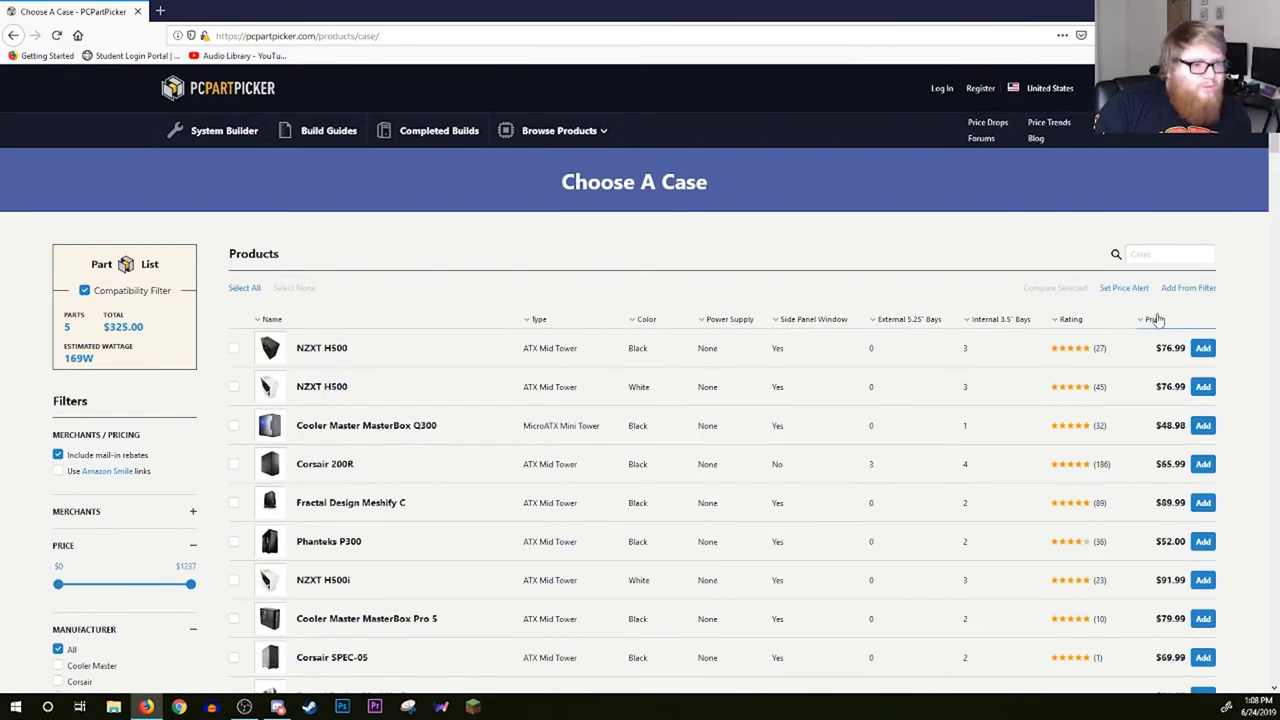
{"action": "left_click", "coordinate": [1160, 319]}
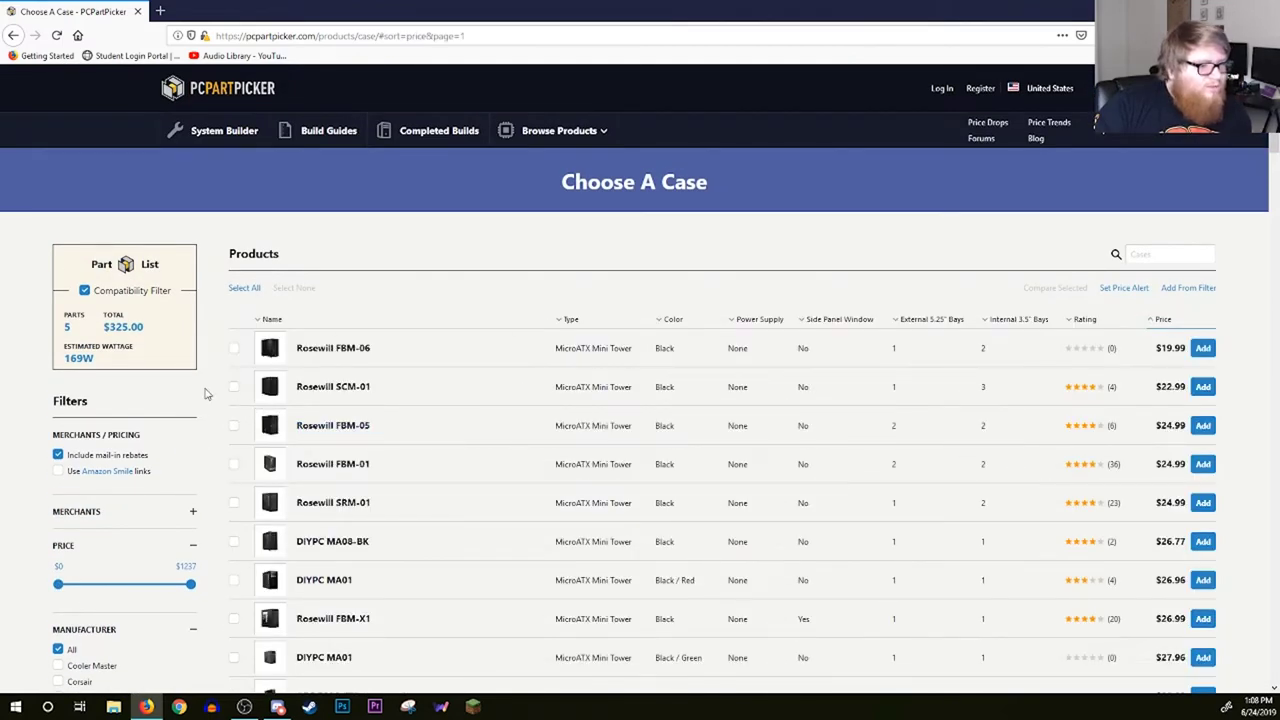
Open the Rosewill SCM-01, Rosewill FBM-06 and DIYPC MA08-BK case pages in new tabs.
{"action": "scroll", "coordinate": [204, 393], "scroll_direction": "down", "scroll_amount": 3}
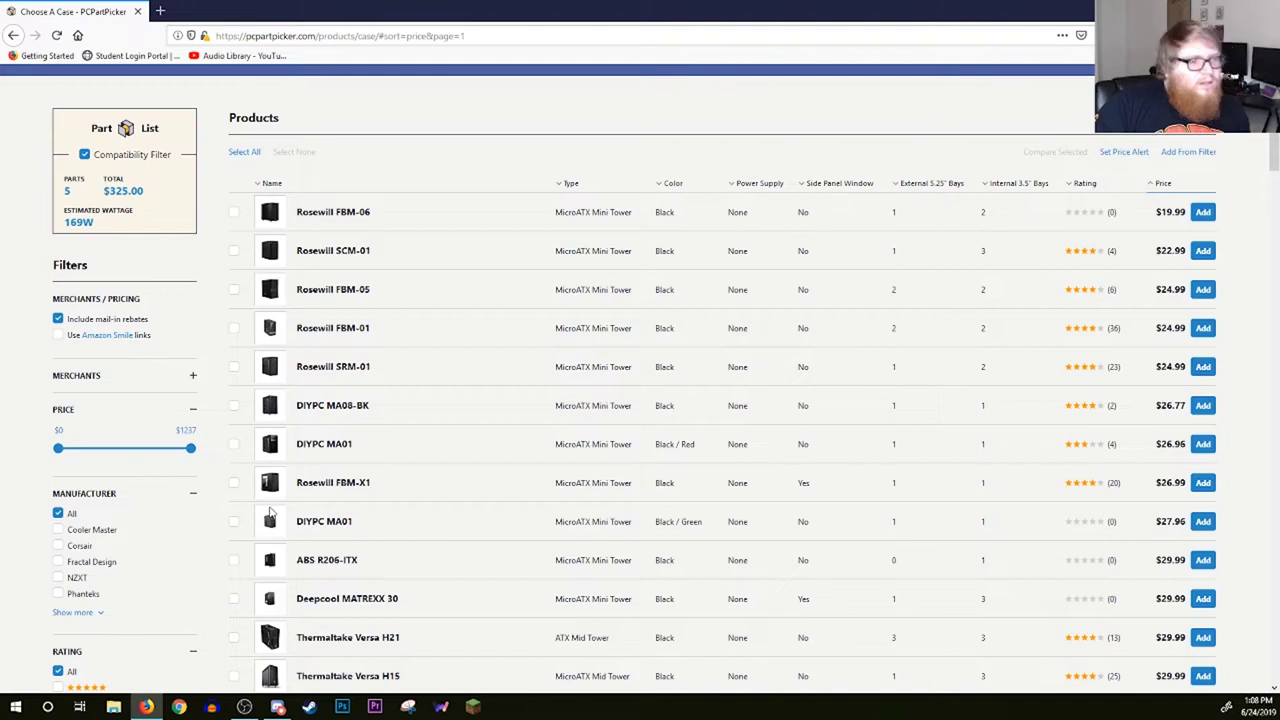
{"action": "middle_click", "coordinate": [364, 256]}
{"action": "middle_click", "coordinate": [336, 213]}
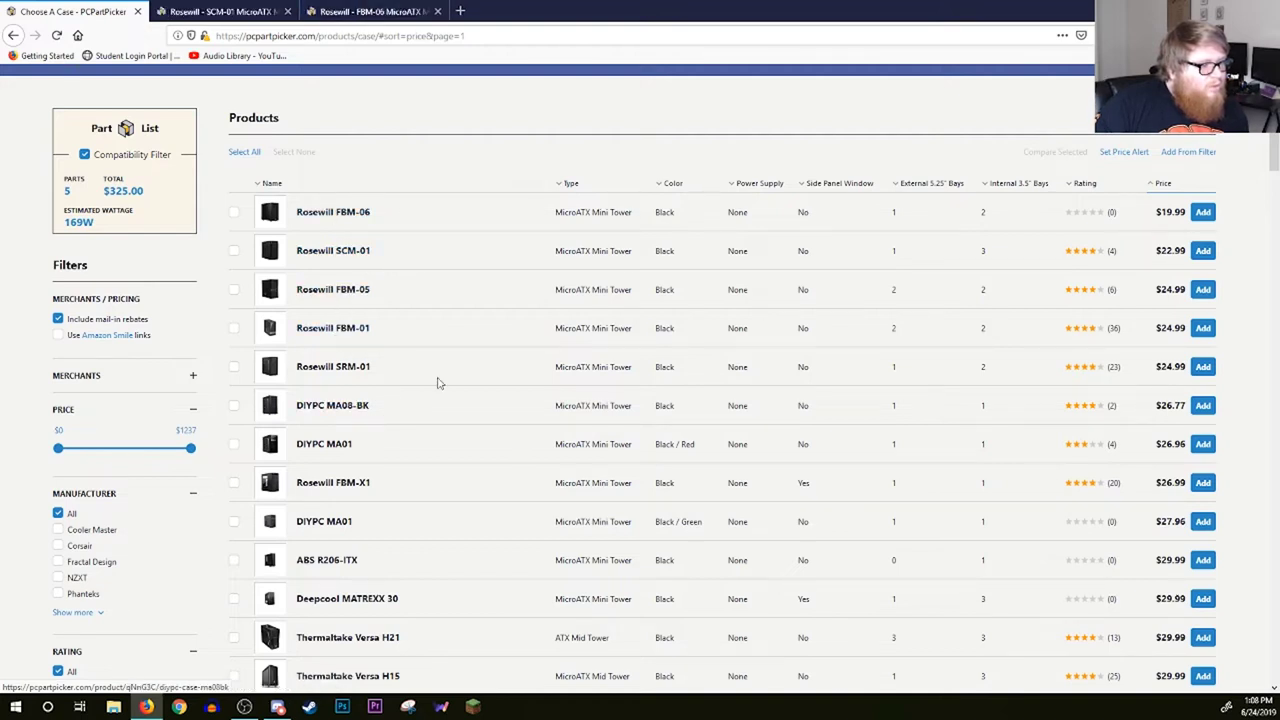
{"action": "middle_click", "coordinate": [310, 410]}
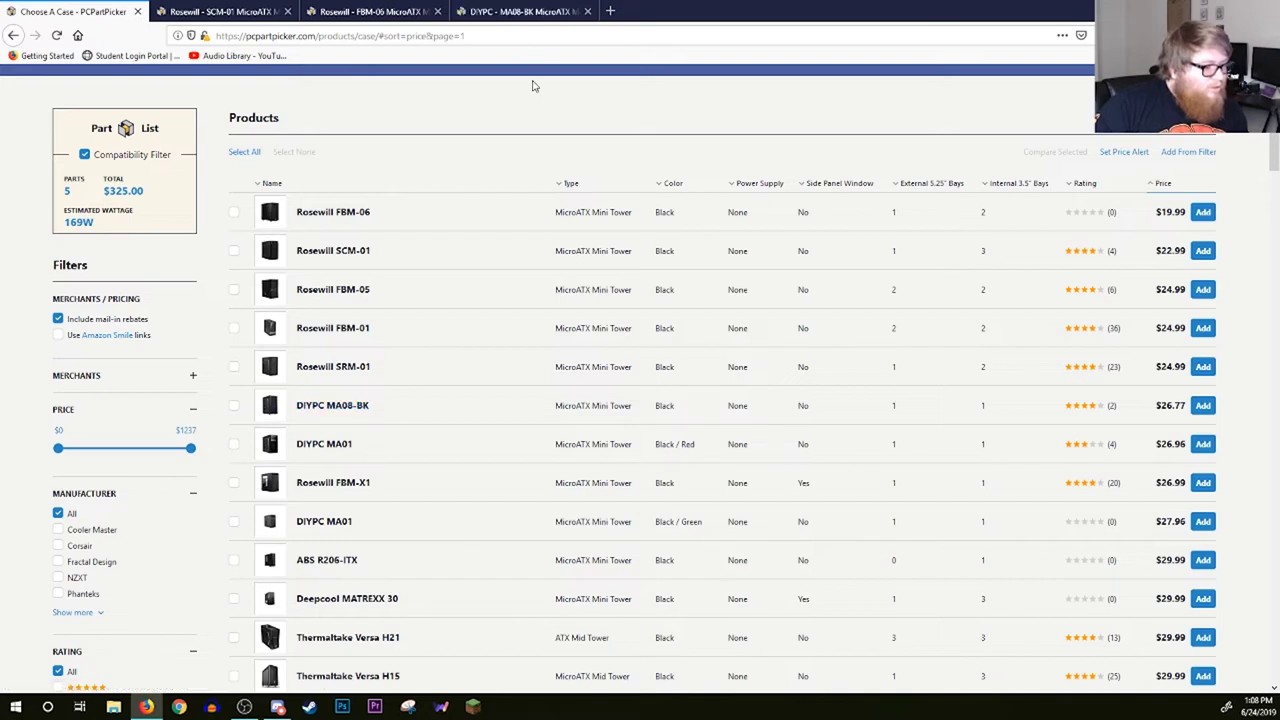
Look at the enlarged open-case photo of the Rosewill SCM-01.
{"action": "left_click", "coordinate": [218, 11]}
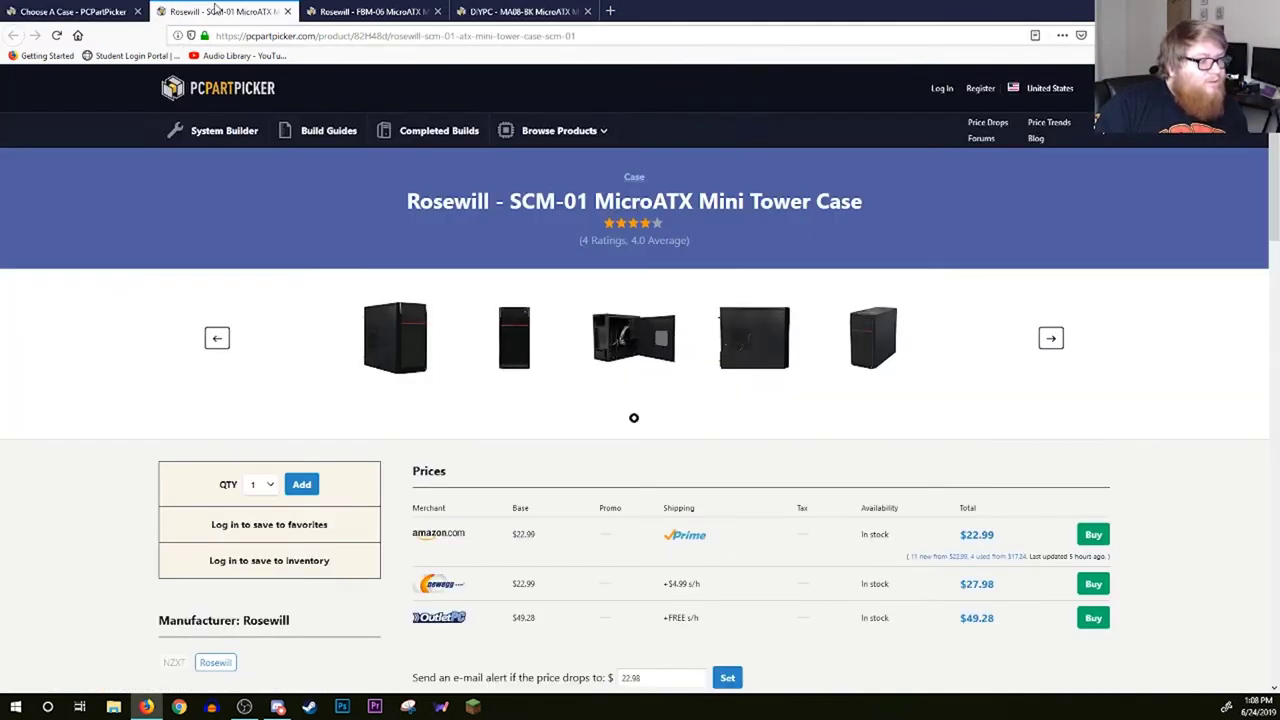
{"action": "left_click", "coordinate": [632, 340]}
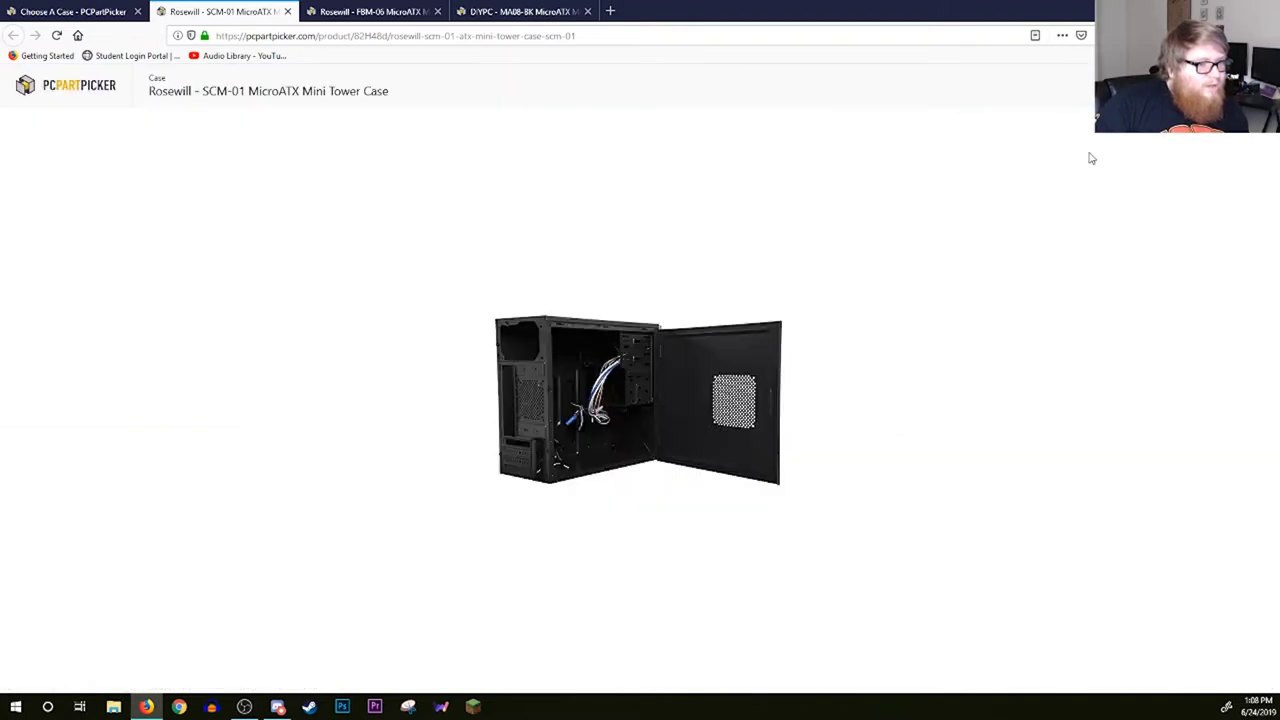
{"action": "left_click", "coordinate": [1080, 349]}
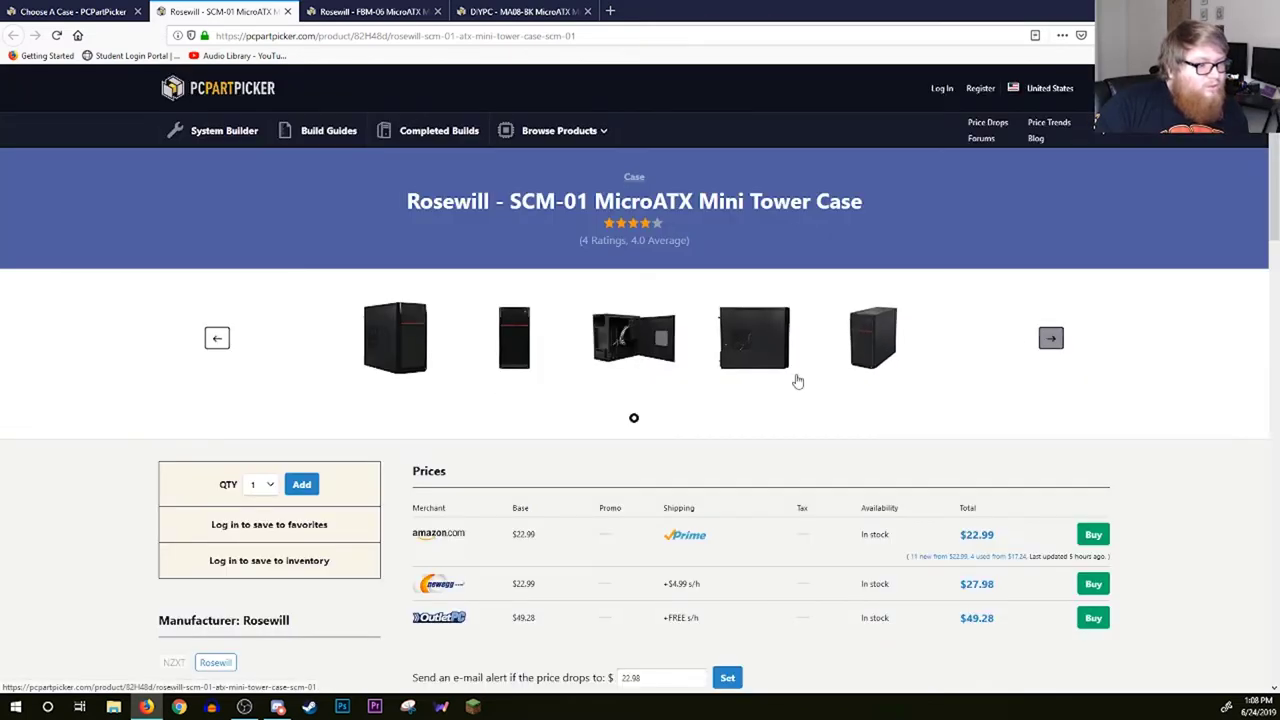
Browse the Rosewill FBM-06 photos and add the $19.99 case to the build.
{"action": "left_click", "coordinate": [378, 11]}
{"action": "left_click", "coordinate": [309, 345]}
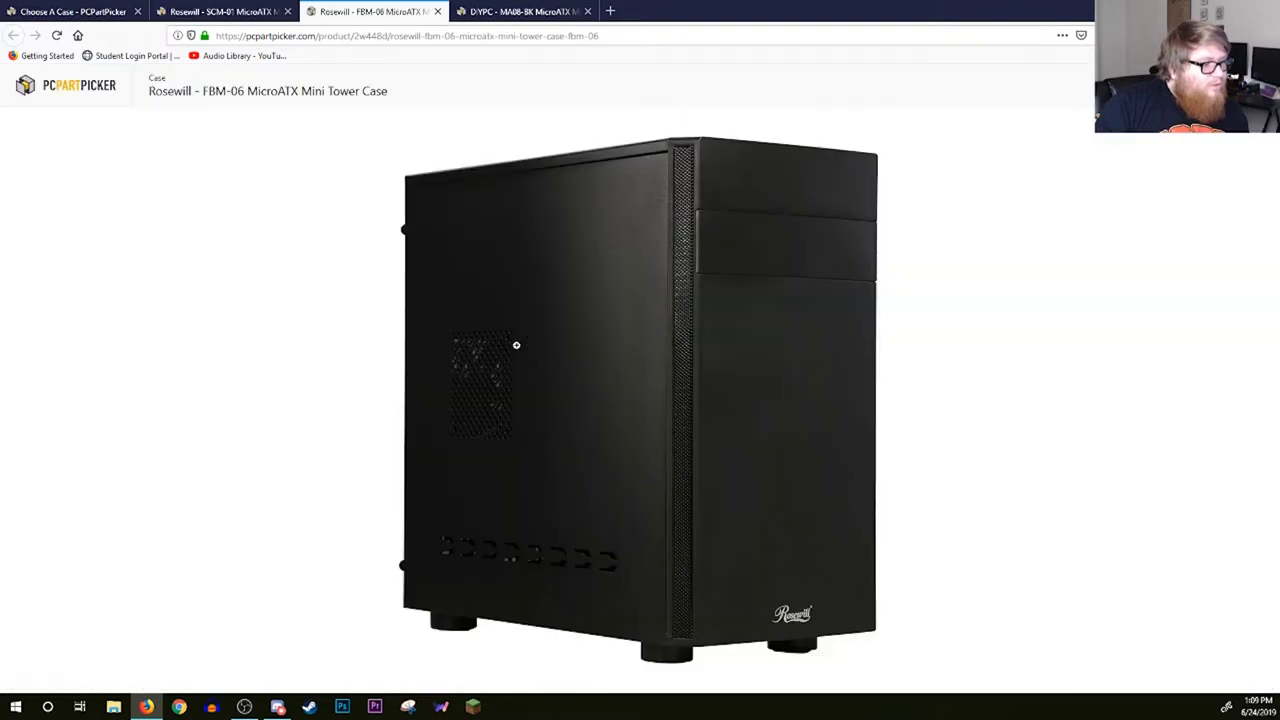
{"action": "key", "text": "Right"}
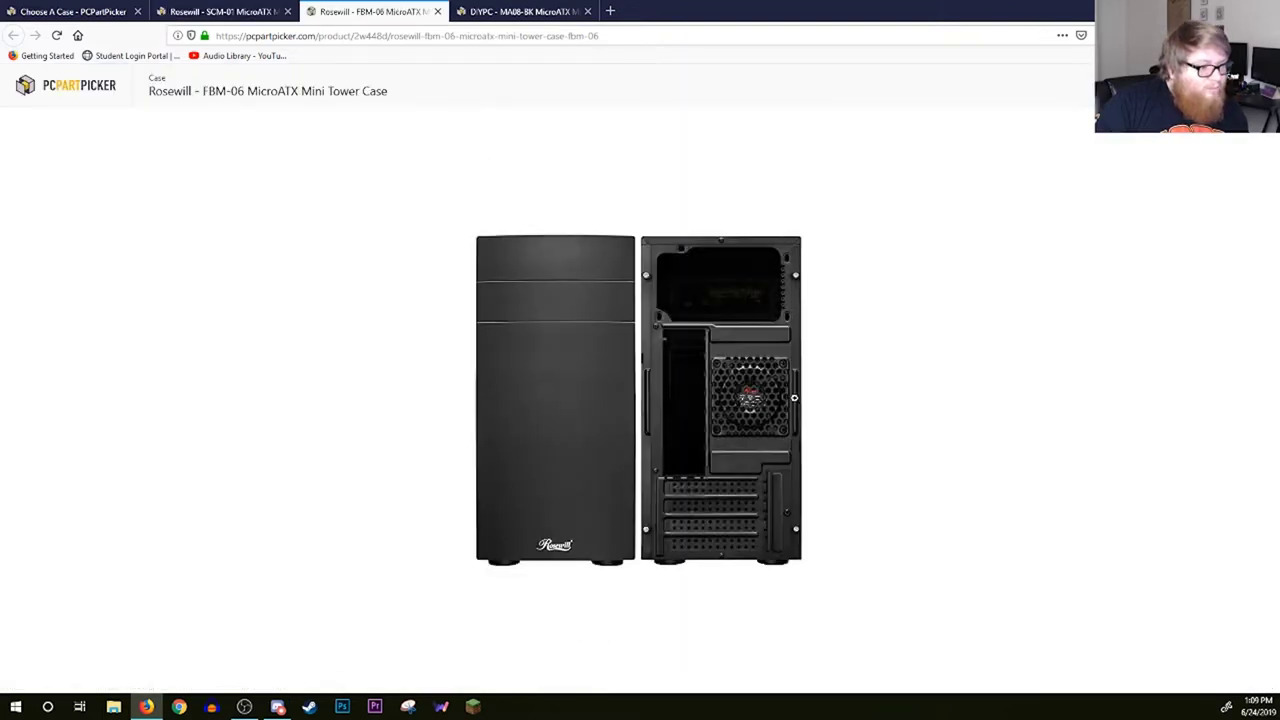
{"action": "key", "text": "Right"}
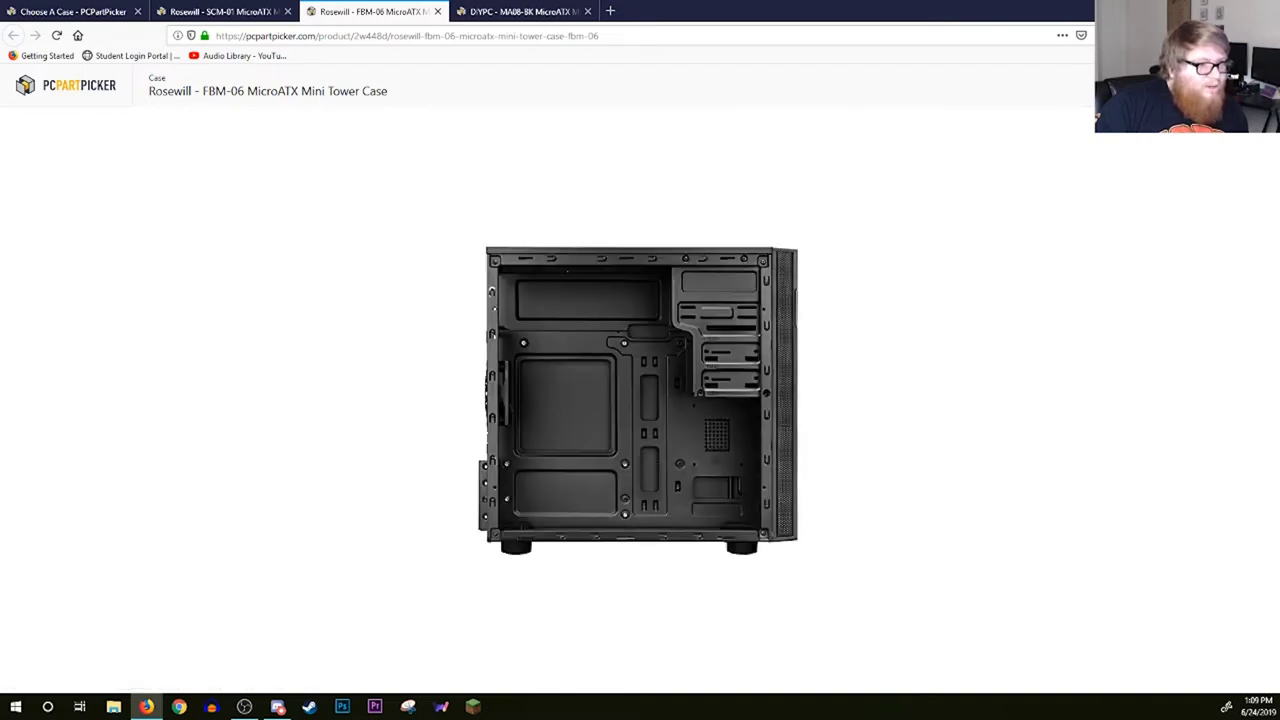
{"action": "key", "text": "Right"}
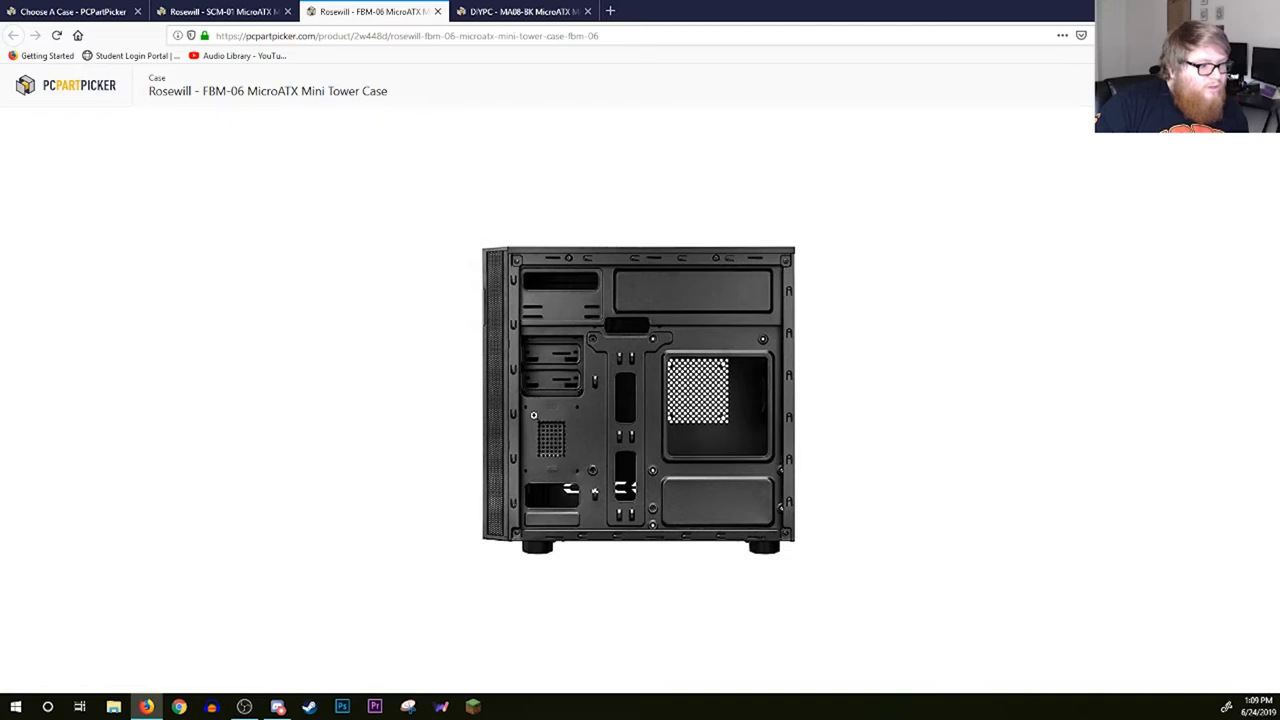
{"action": "key", "text": "Right"}
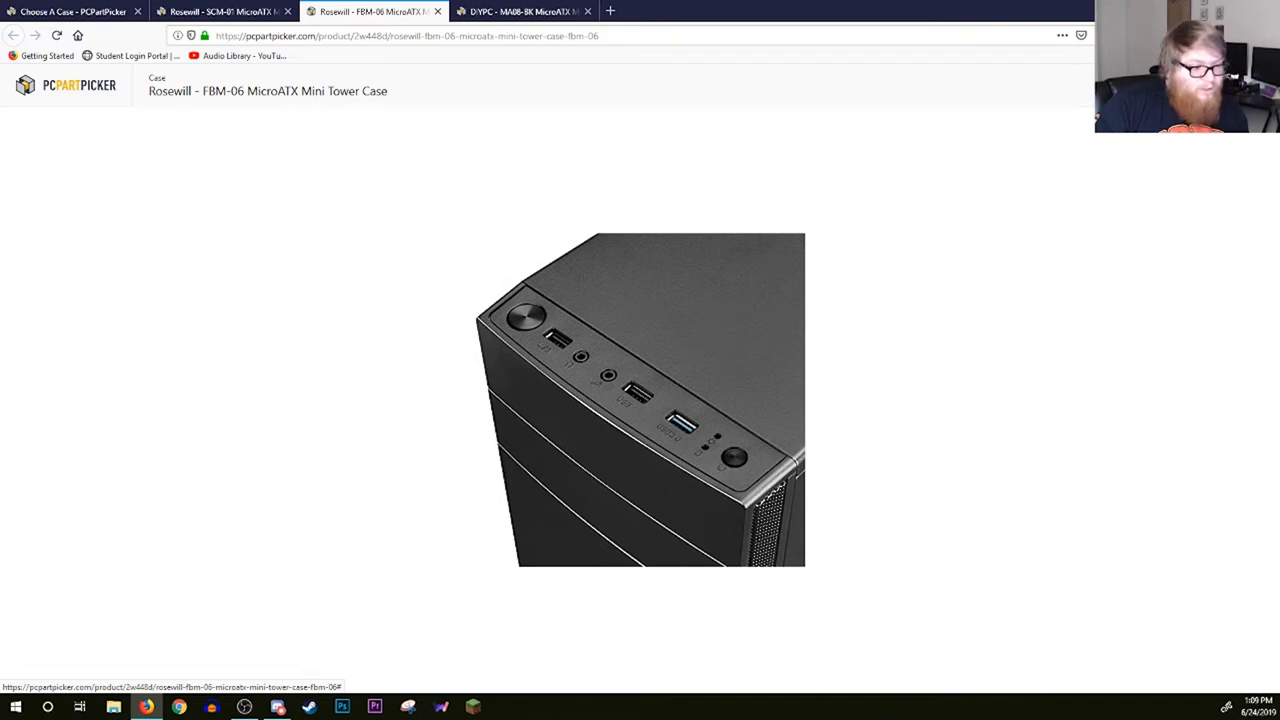
{"action": "key", "text": "Right"}
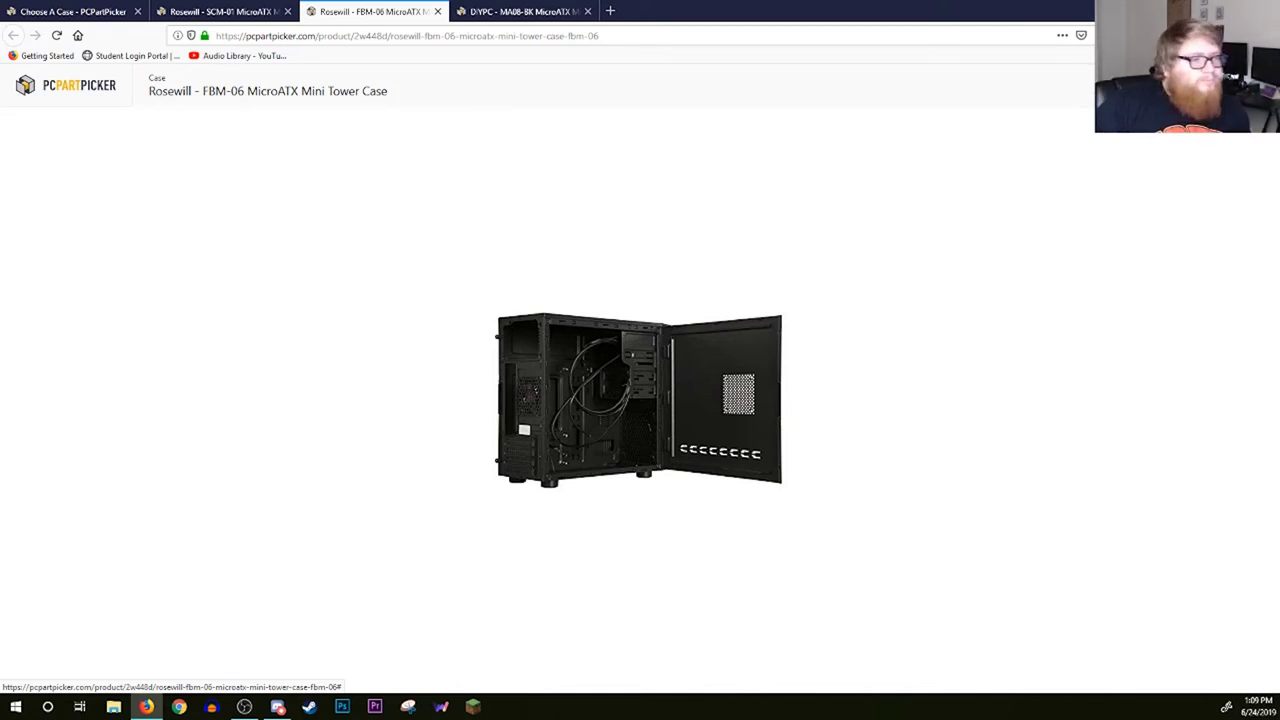
{"action": "key", "text": "Escape"}
{"action": "left_click", "coordinate": [302, 487]}
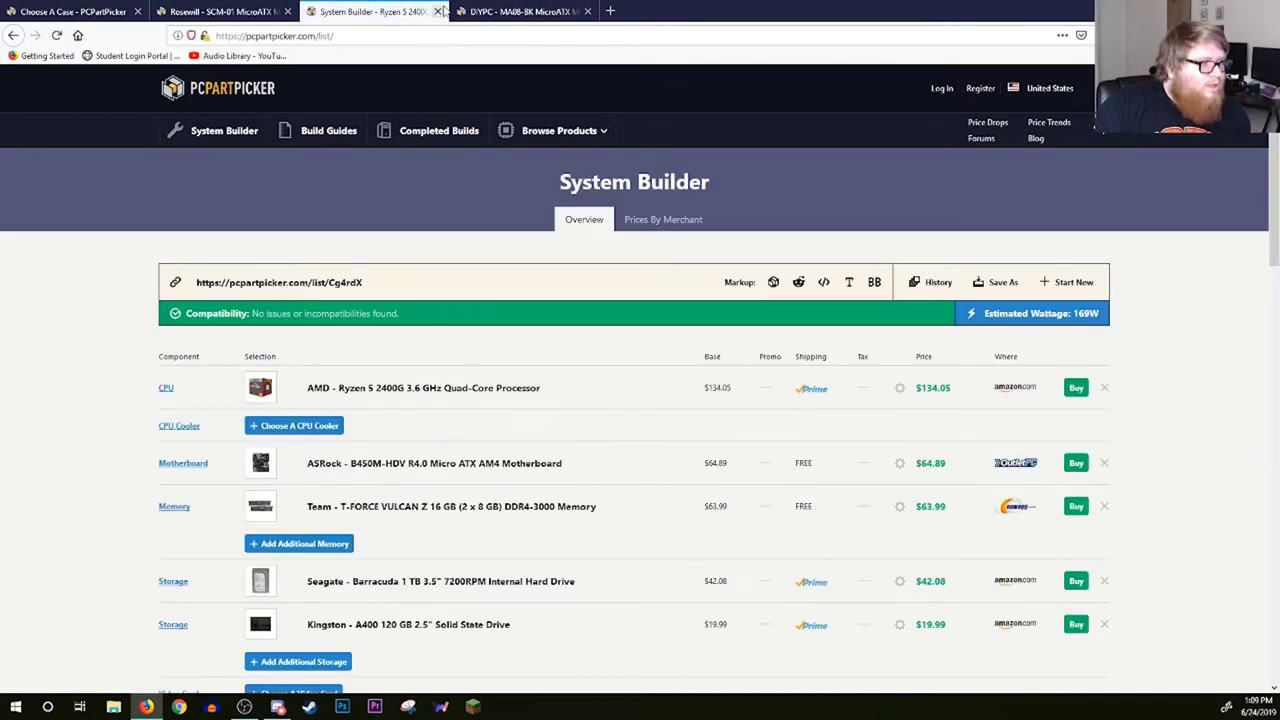
Close the extra parts-list tab and check the new $344.99 build total.
{"action": "left_click", "coordinate": [439, 11]}
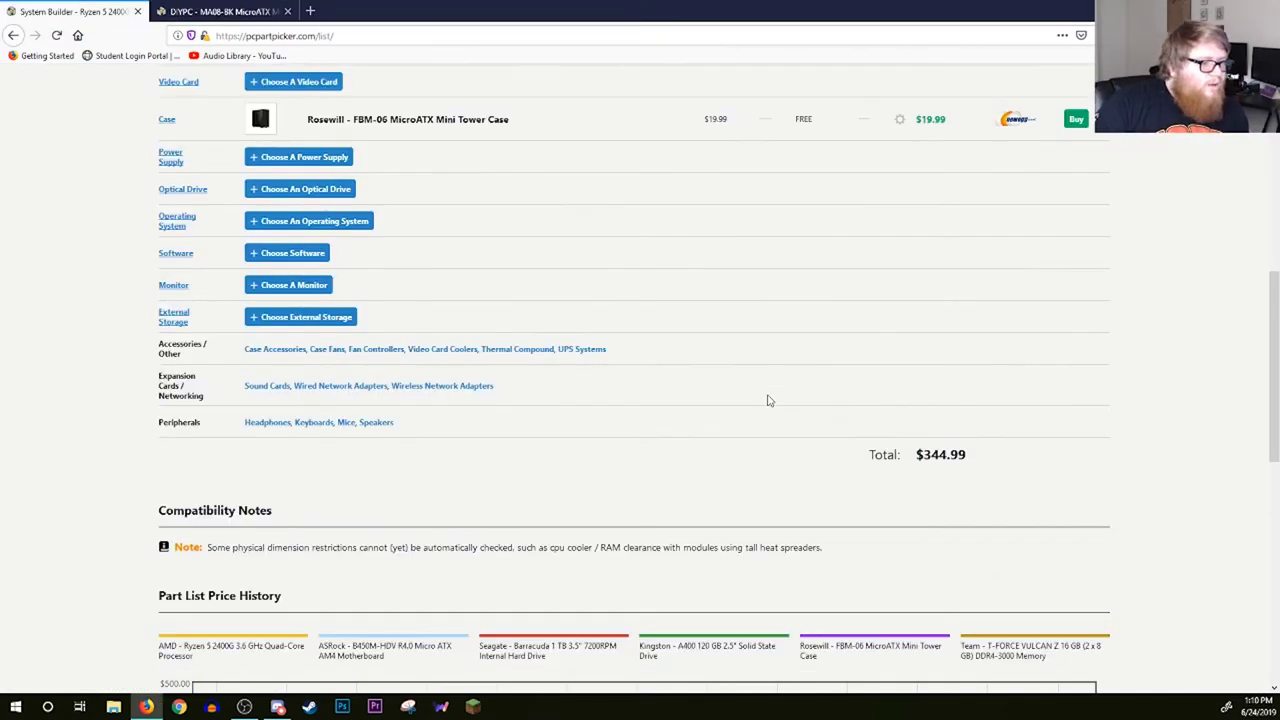
{"action": "scroll", "coordinate": [768, 401], "scroll_direction": "up", "scroll_amount": 1}
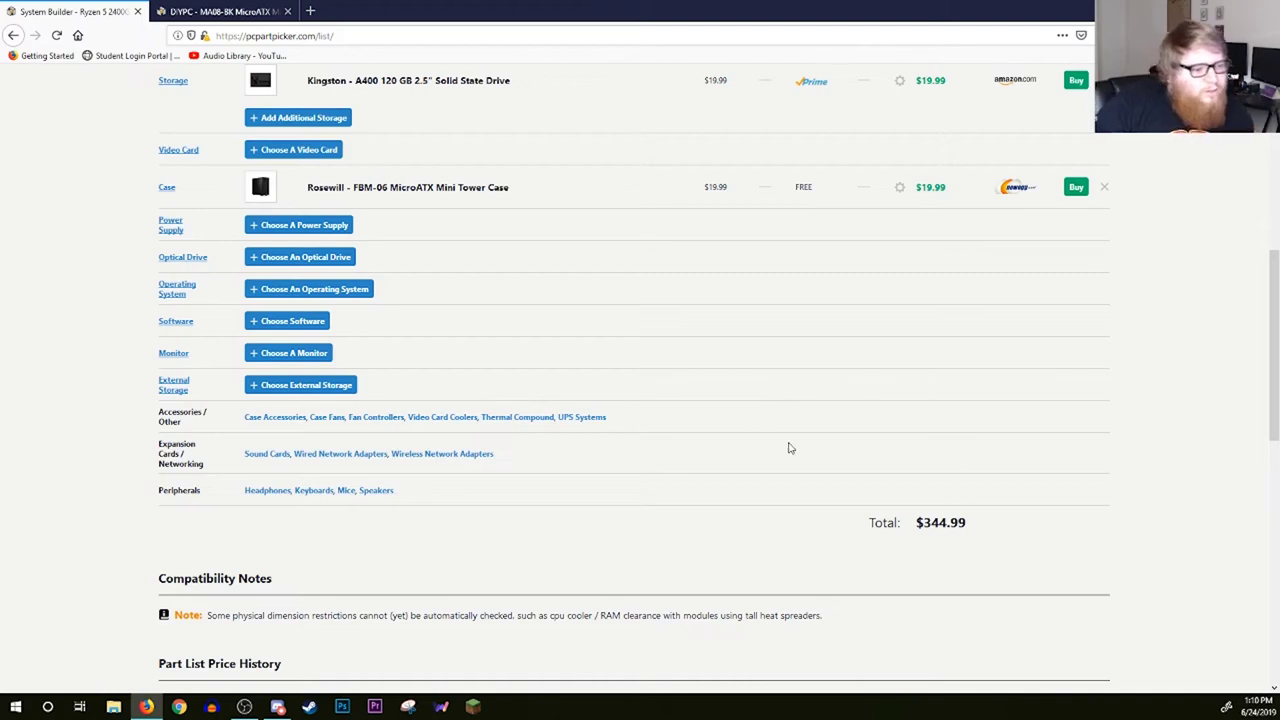
{"action": "left_click_drag", "start_coordinate": [918, 524], "coordinate": [990, 535]}
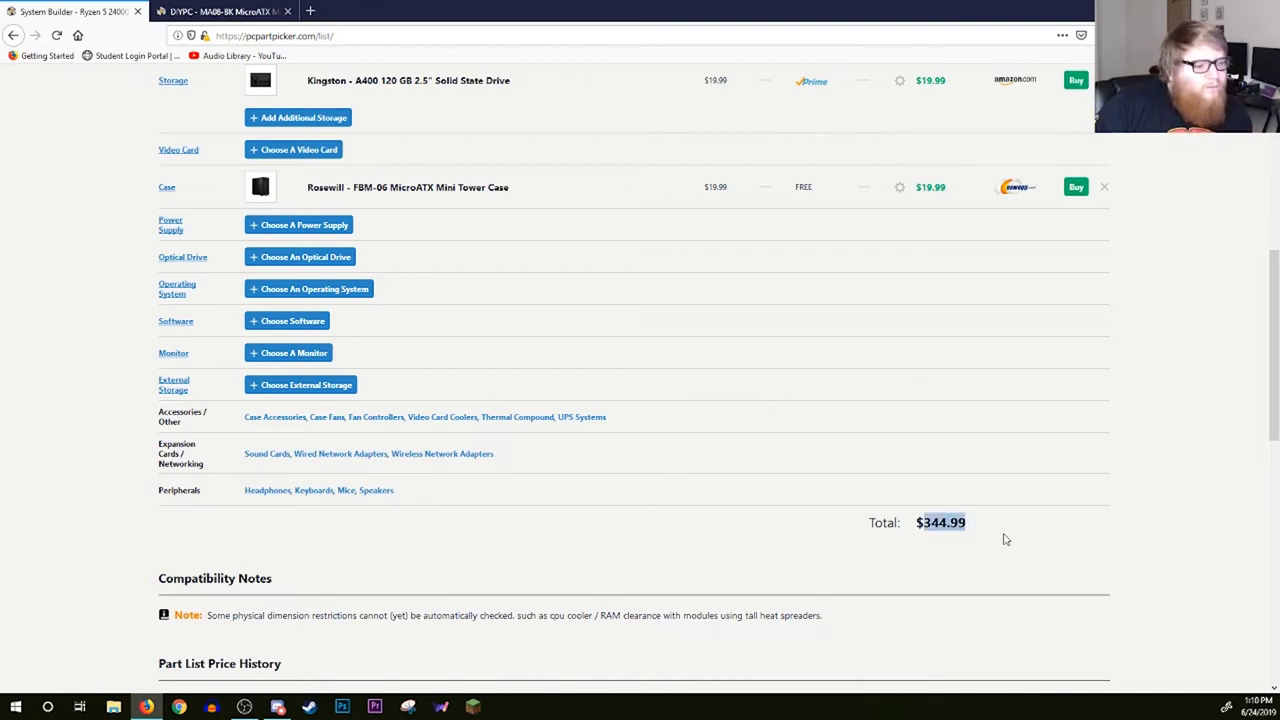
{"action": "left_click", "coordinate": [1005, 539]}
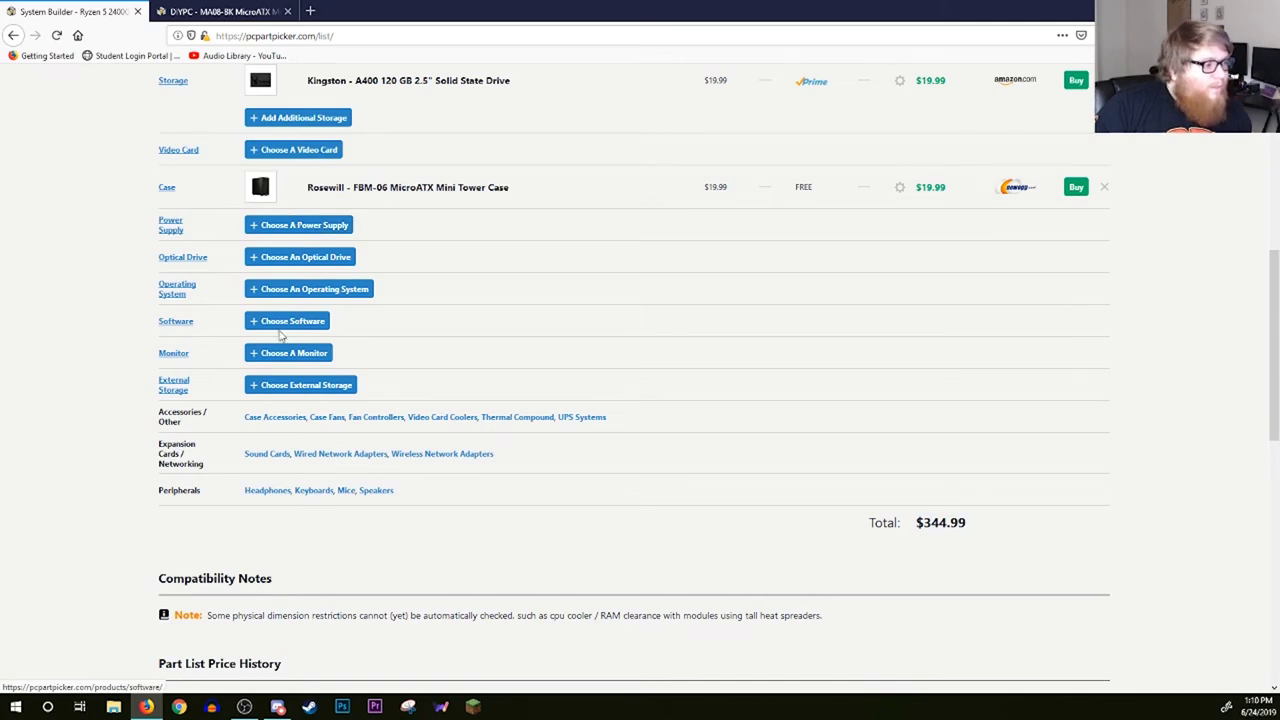
Open the power supply list and note the build's 169W estimated wattage.
{"action": "left_click", "coordinate": [318, 236]}
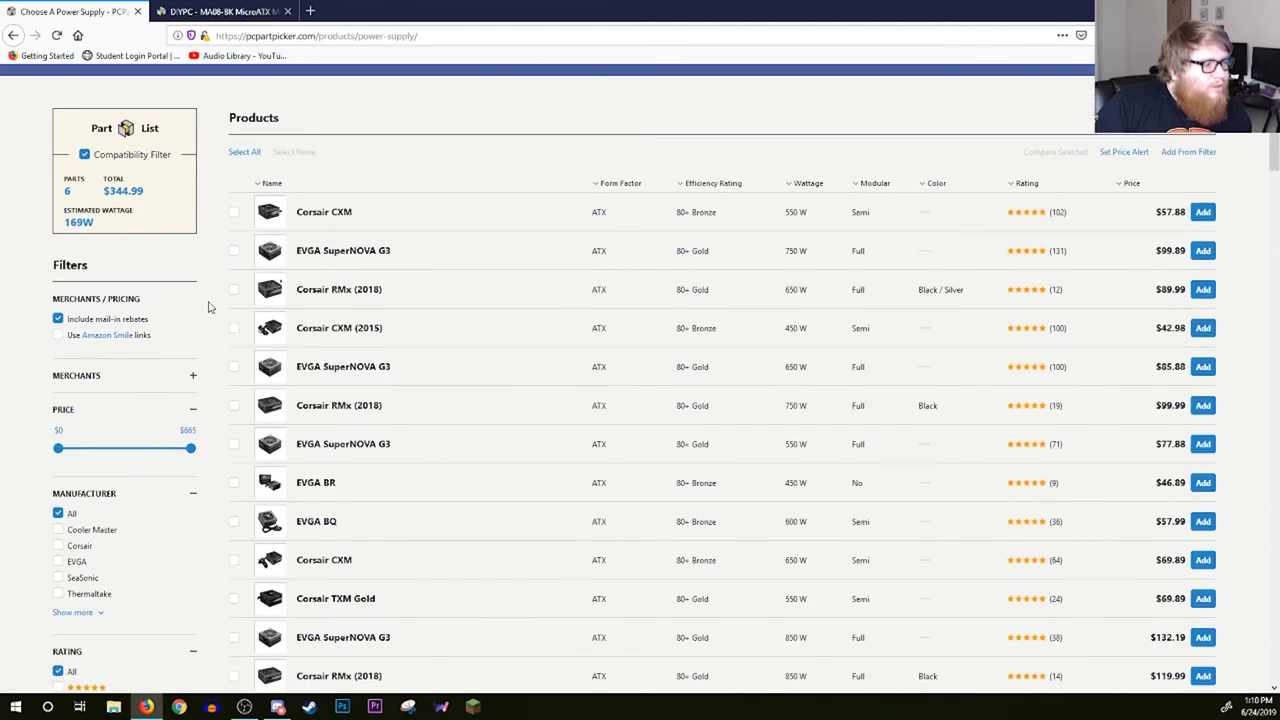
{"action": "scroll", "coordinate": [206, 234], "scroll_direction": "down", "scroll_amount": 1}
{"action": "scroll", "coordinate": [211, 224], "scroll_direction": "up", "scroll_amount": 3}
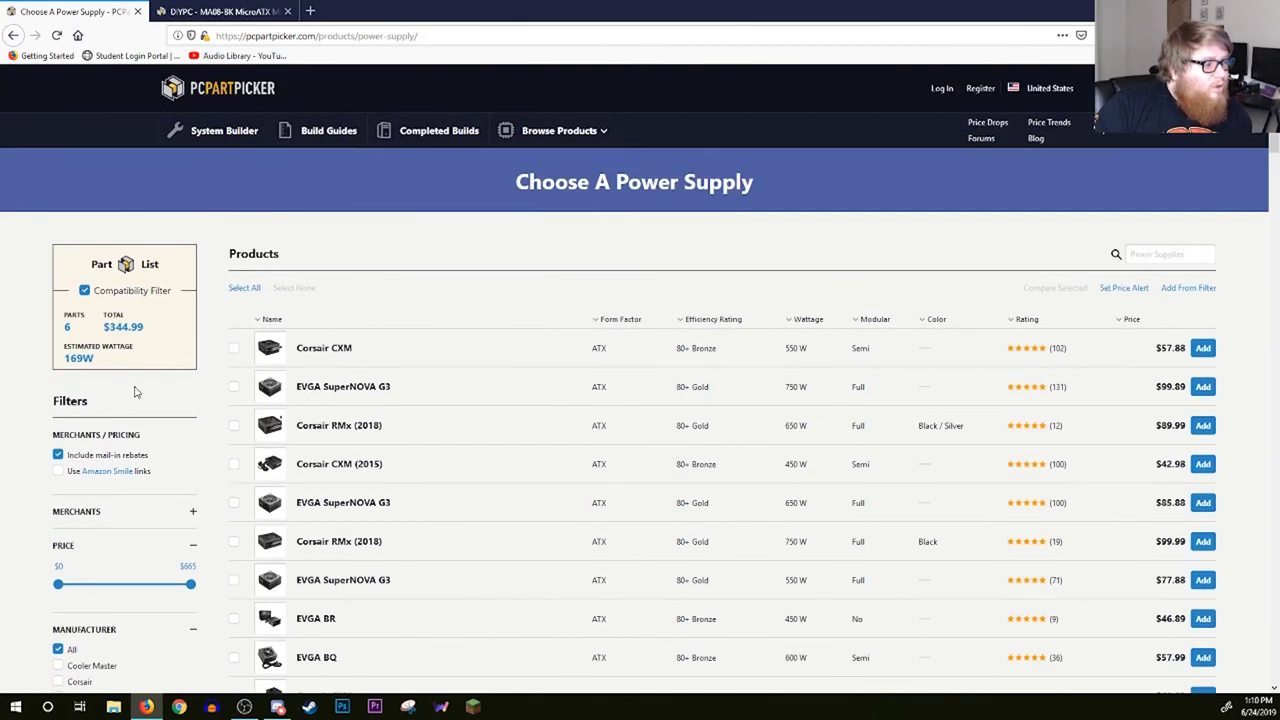
{"action": "left_click_drag", "start_coordinate": [98, 364], "coordinate": [50, 352]}
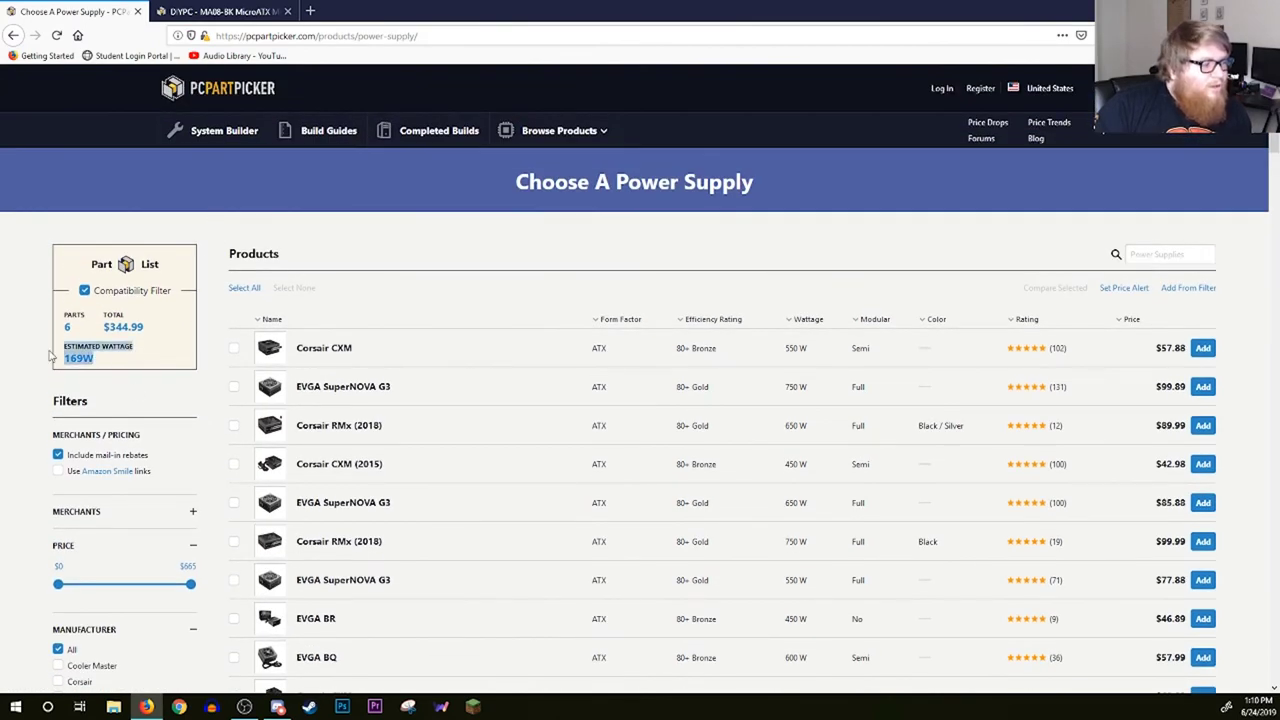
{"action": "left_click", "coordinate": [45, 381]}
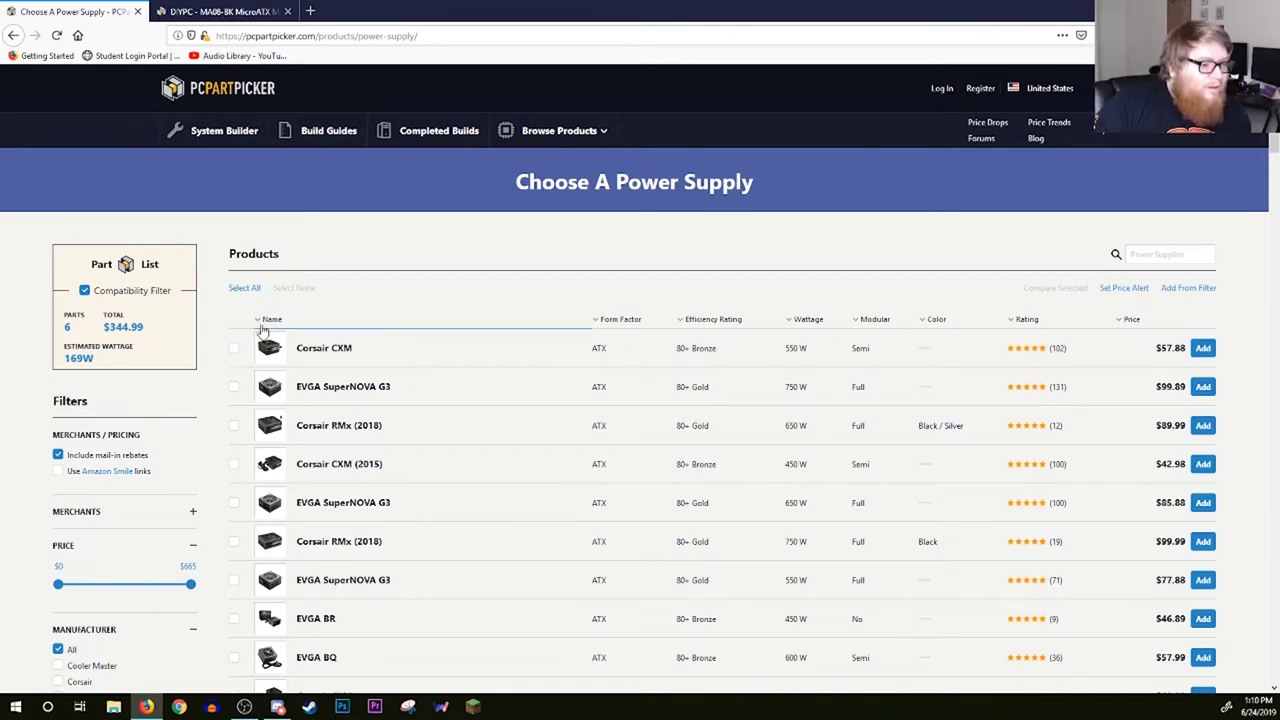
Sort power supplies by price, cheapest first, and browse down to the Corsair CX (2017).
{"action": "left_click", "coordinate": [1145, 332]}
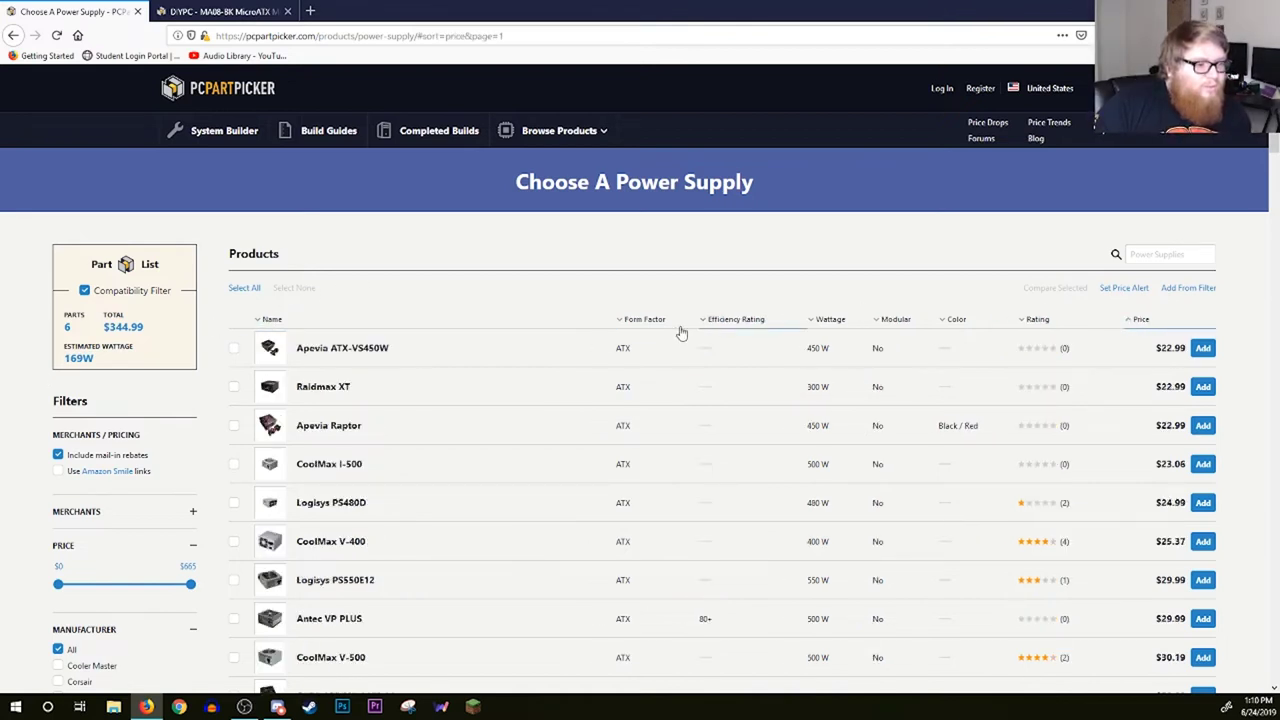
{"action": "scroll", "coordinate": [755, 410], "scroll_direction": "down", "scroll_amount": 5}
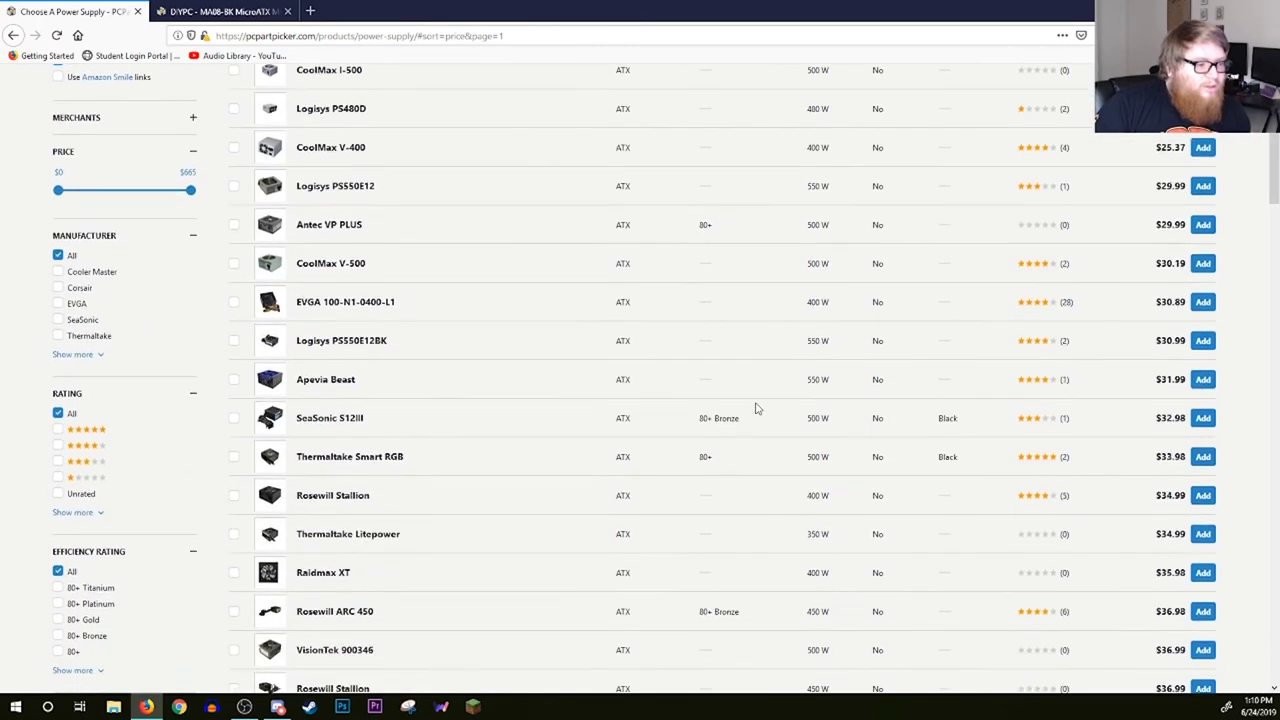
{"action": "scroll", "coordinate": [822, 368], "scroll_direction": "down", "scroll_amount": 3}
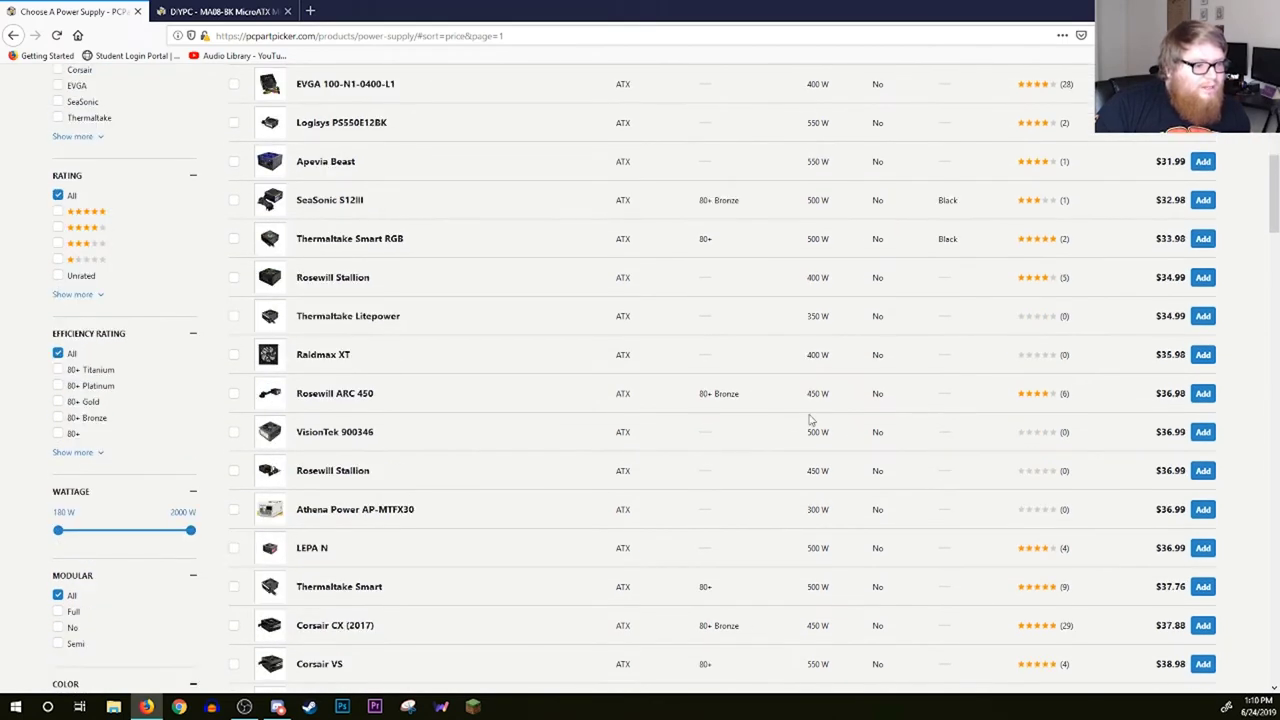
{"action": "scroll", "coordinate": [790, 450], "scroll_direction": "down", "scroll_amount": 4}
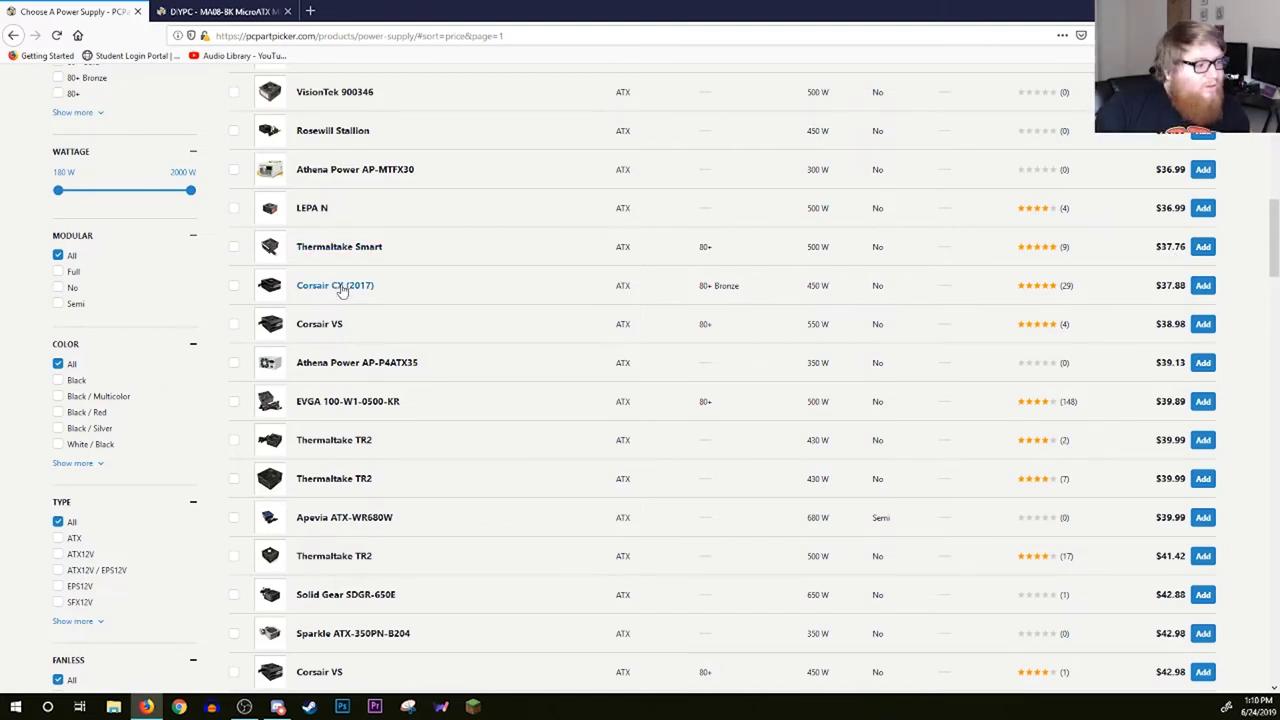
{"action": "mouse_move", "coordinate": [284, 288]}
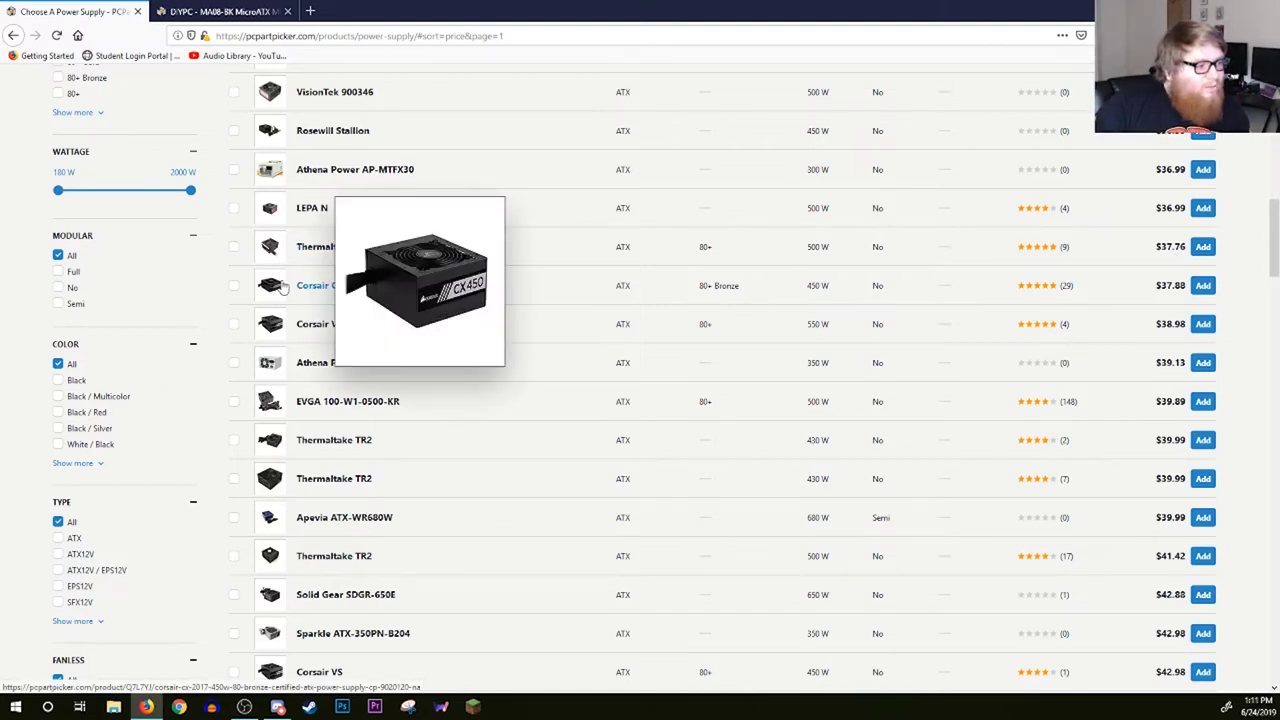
Add the $37.88 Corsair CX (2017) 450 W supply and confirm the $382.87 total.
{"action": "left_click", "coordinate": [1200, 288]}
{"action": "scroll", "coordinate": [700, 470], "scroll_direction": "down", "scroll_amount": 4}
{"action": "scroll", "coordinate": [672, 460], "scroll_direction": "up", "scroll_amount": 1}
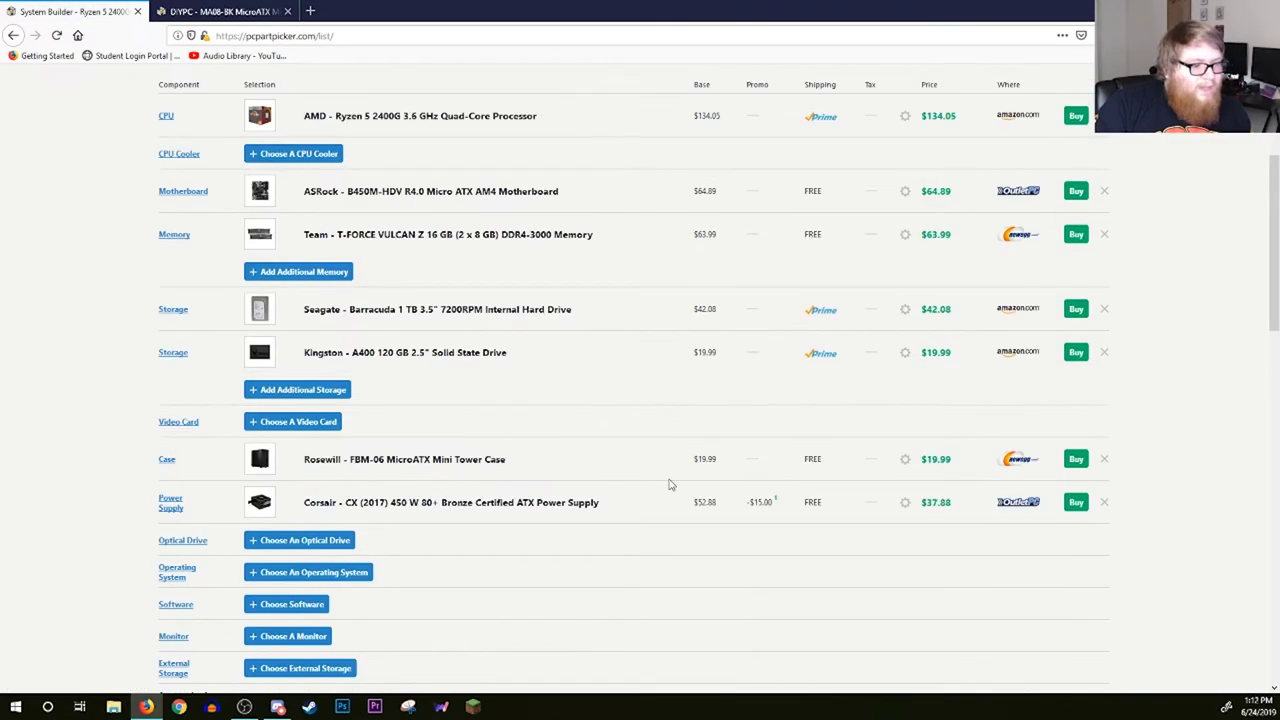
{"action": "scroll", "coordinate": [670, 485], "scroll_direction": "down", "scroll_amount": 4}
{"action": "left_click_drag", "start_coordinate": [983, 449], "coordinate": [922, 447]}
{"action": "left_click", "coordinate": [976, 506]}
{"action": "scroll", "coordinate": [386, 367], "scroll_direction": "up", "scroll_amount": 4}
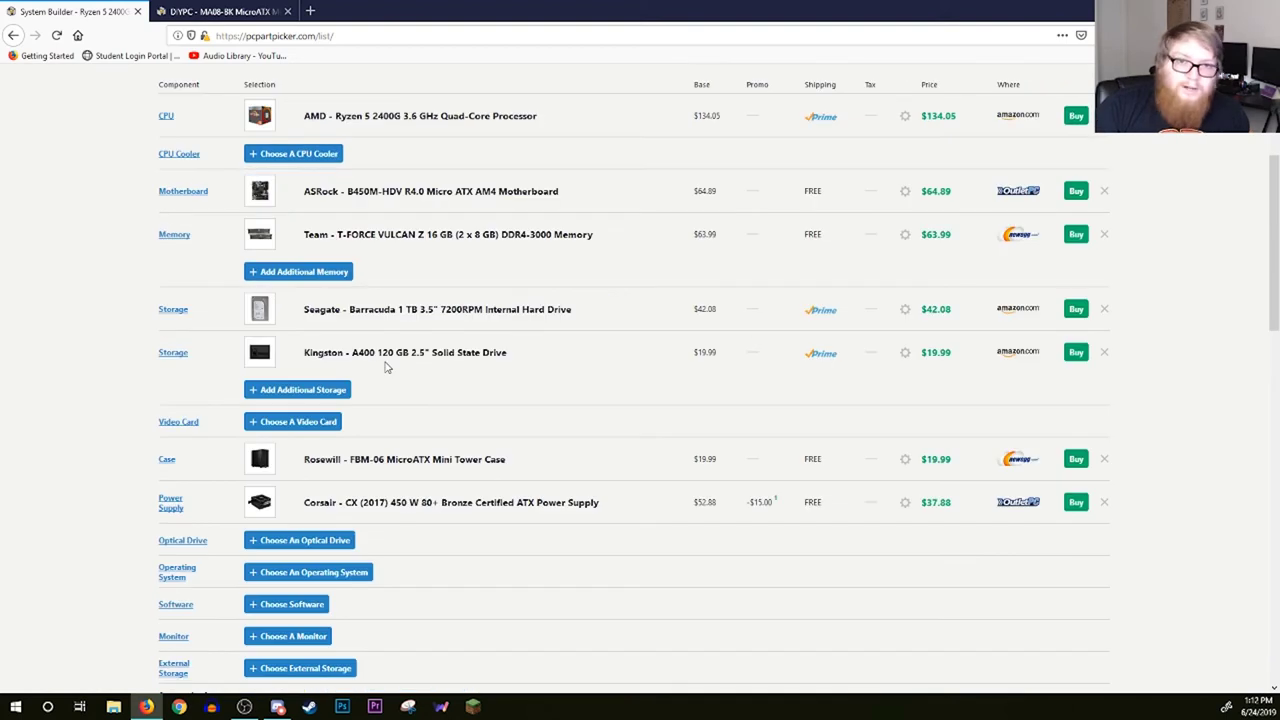
{"action": "scroll", "coordinate": [386, 367], "scroll_direction": "up", "scroll_amount": 2}
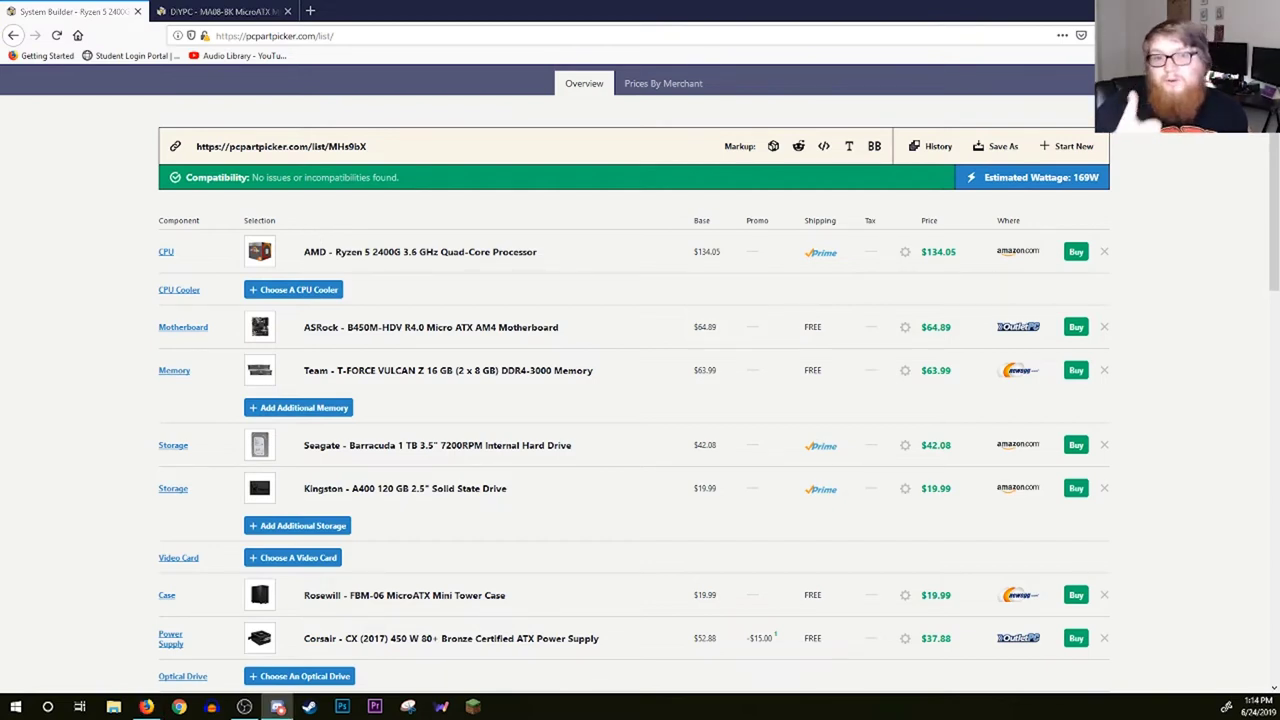
{"action": "scroll", "coordinate": [518, 184], "scroll_direction": "down", "scroll_amount": 5}
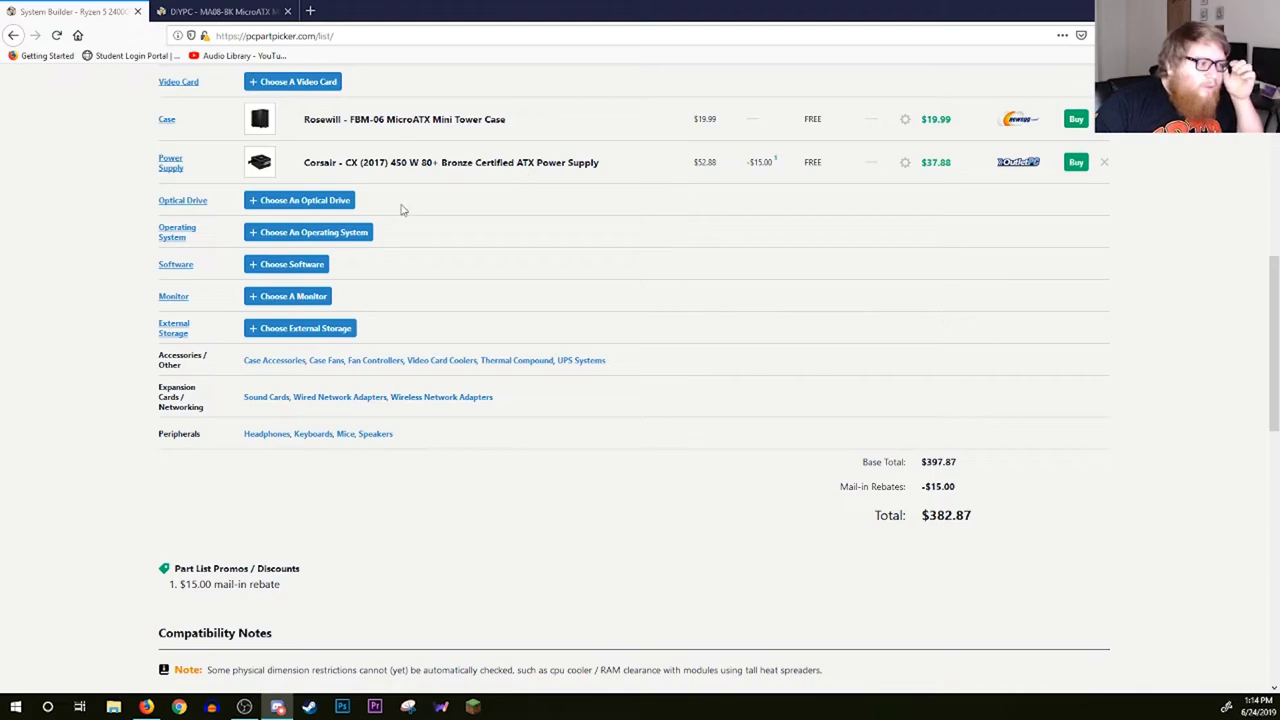
Check the $99.39 Windows 10 Home price among operating systems, then start a blank tab.
{"action": "left_click", "coordinate": [360, 238]}
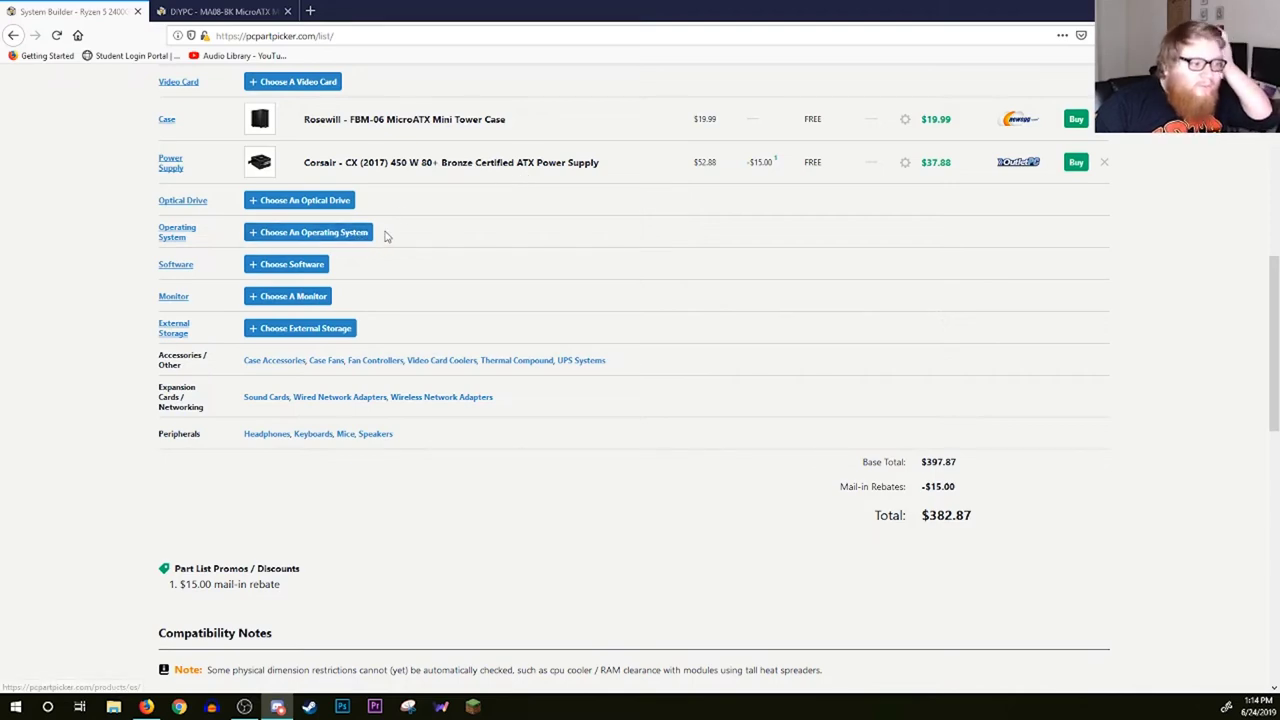
{"action": "scroll", "coordinate": [220, 278], "scroll_direction": "down", "scroll_amount": 3}
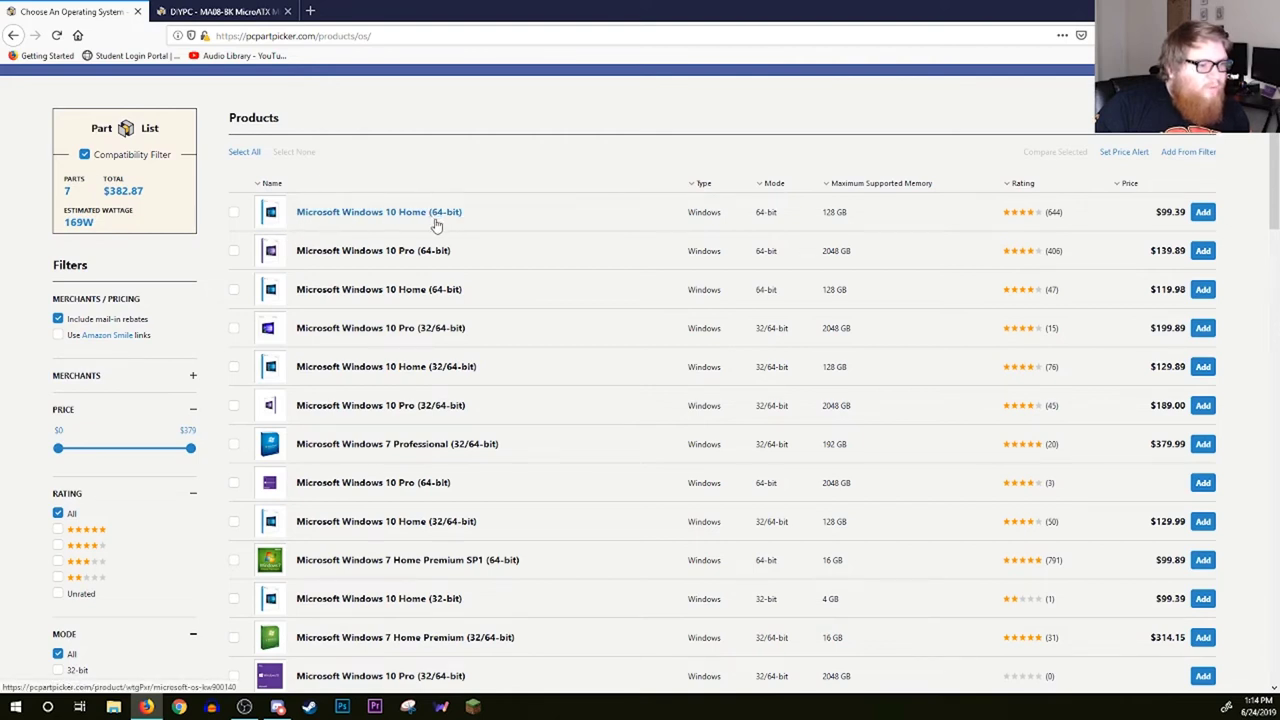
{"action": "left_click_drag", "start_coordinate": [1185, 212], "coordinate": [1158, 214]}
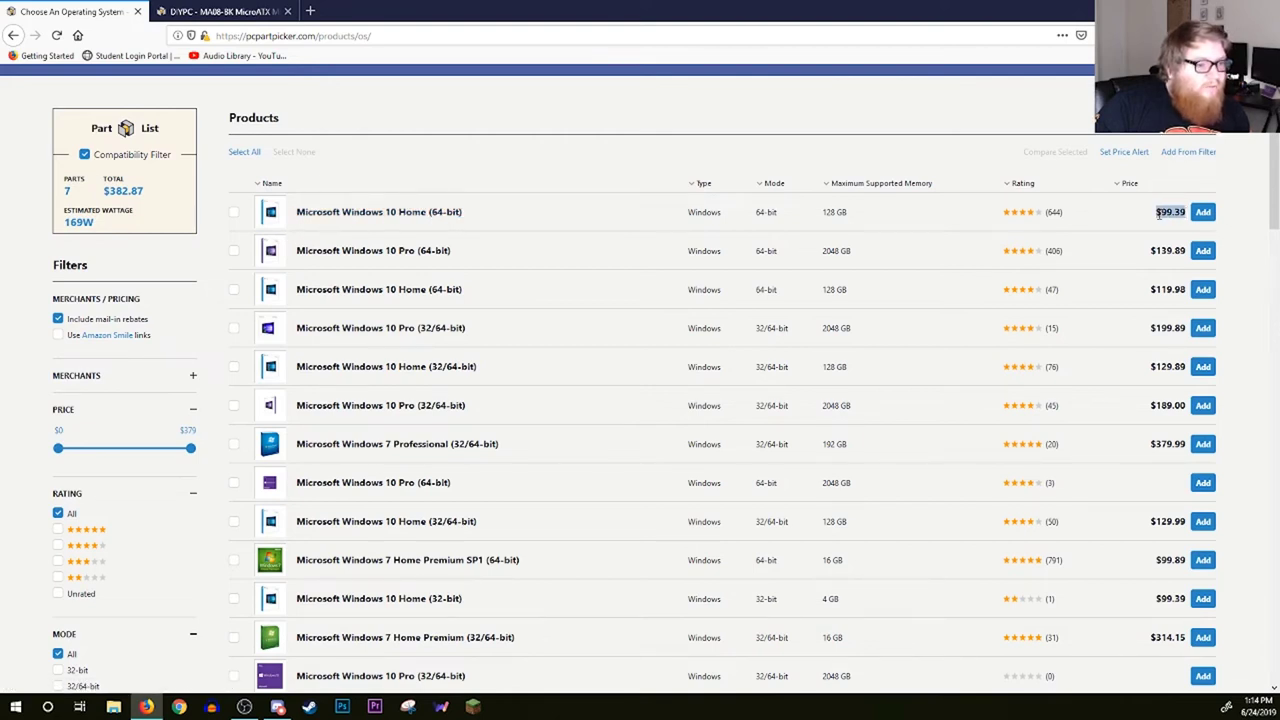
{"action": "left_click", "coordinate": [1158, 214]}
{"action": "left_click", "coordinate": [310, 13]}
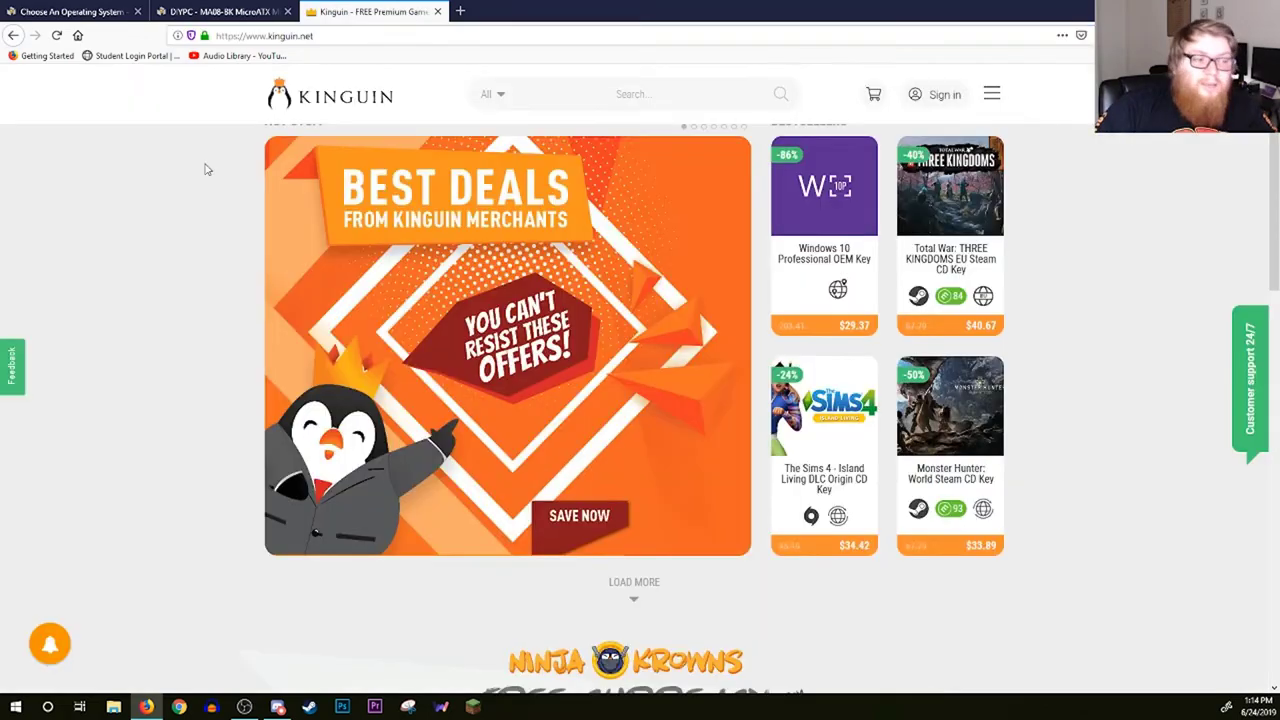
Search Kinguin for 'windows 10' to find the Windows 10 Home OEM Key from $27.11.
{"action": "scroll", "coordinate": [228, 257], "scroll_direction": "down", "scroll_amount": 5}
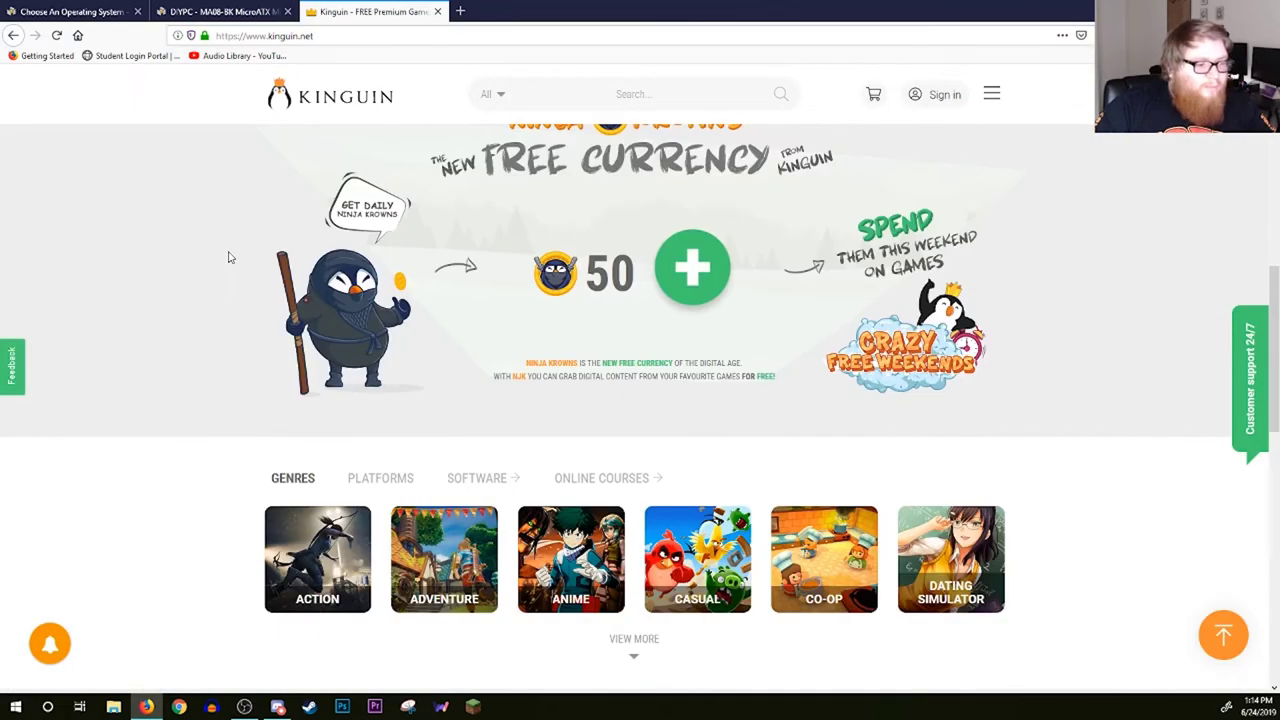
{"action": "scroll", "coordinate": [228, 258], "scroll_direction": "down", "scroll_amount": 5}
{"action": "scroll", "coordinate": [230, 258], "scroll_direction": "up", "scroll_amount": 6}
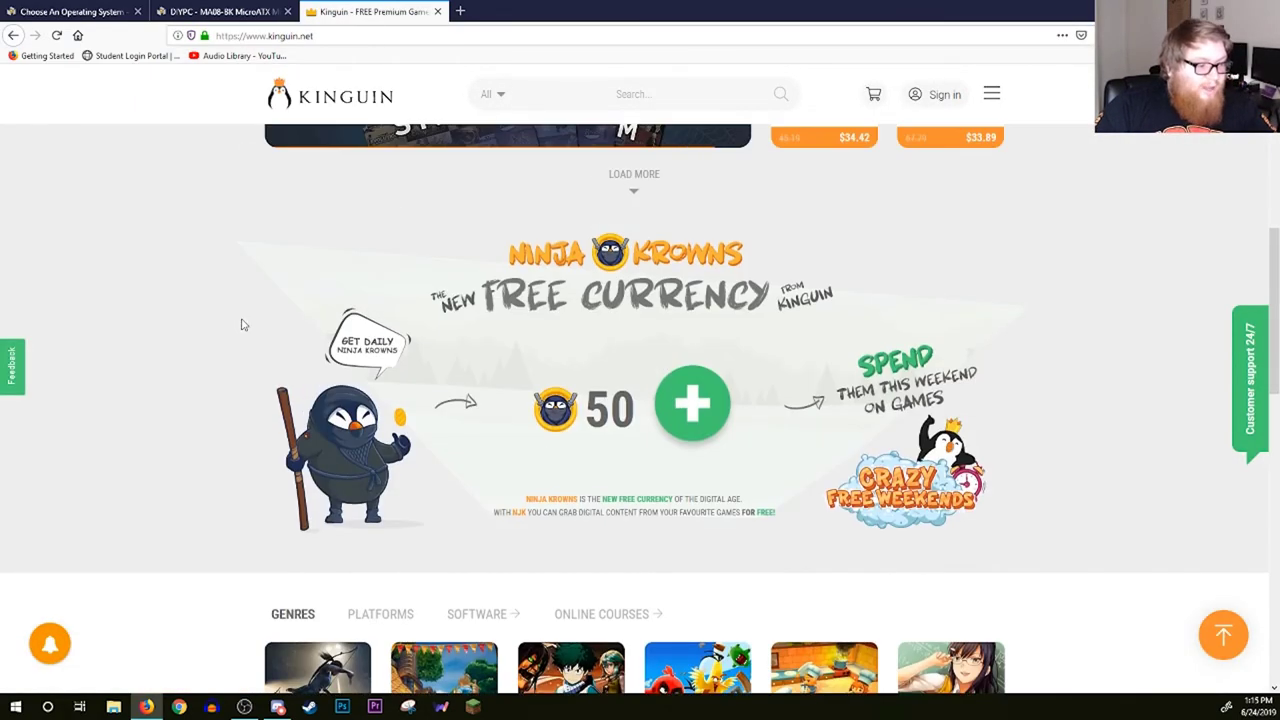
{"action": "scroll", "coordinate": [242, 324], "scroll_direction": "up", "scroll_amount": 6}
{"action": "left_click", "coordinate": [620, 188]}
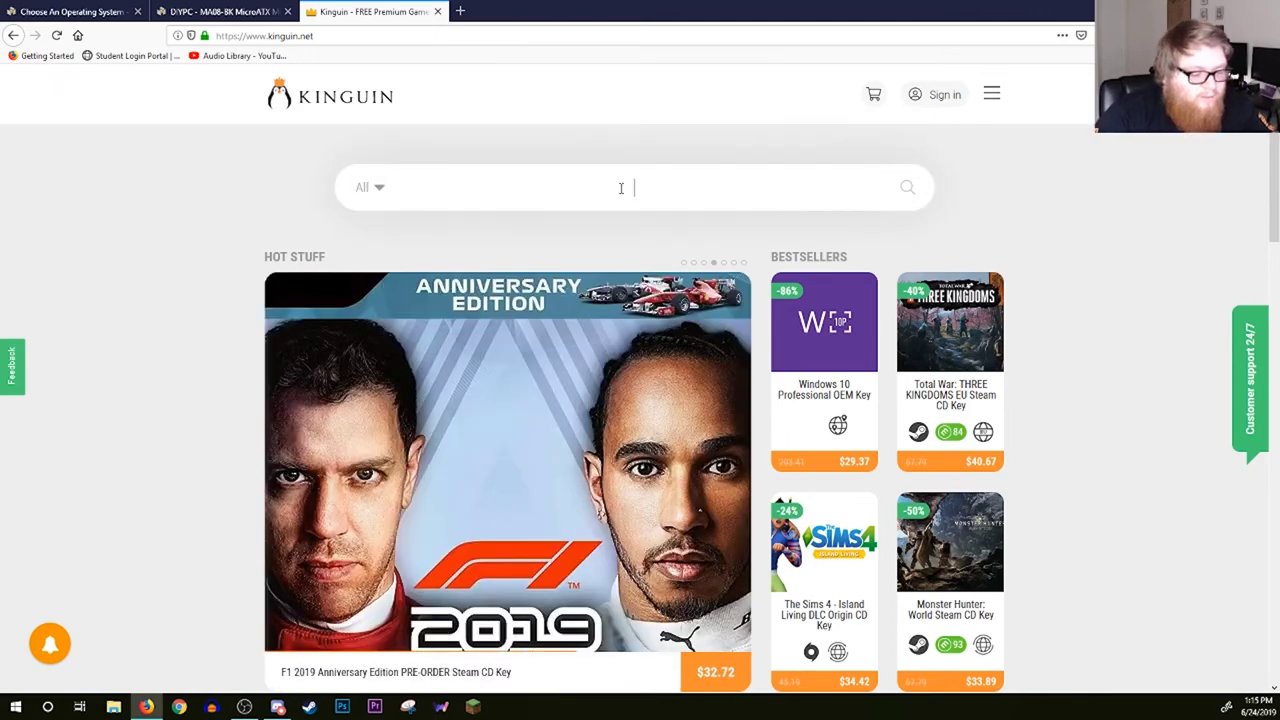
{"action": "type", "text": "windows 10"}
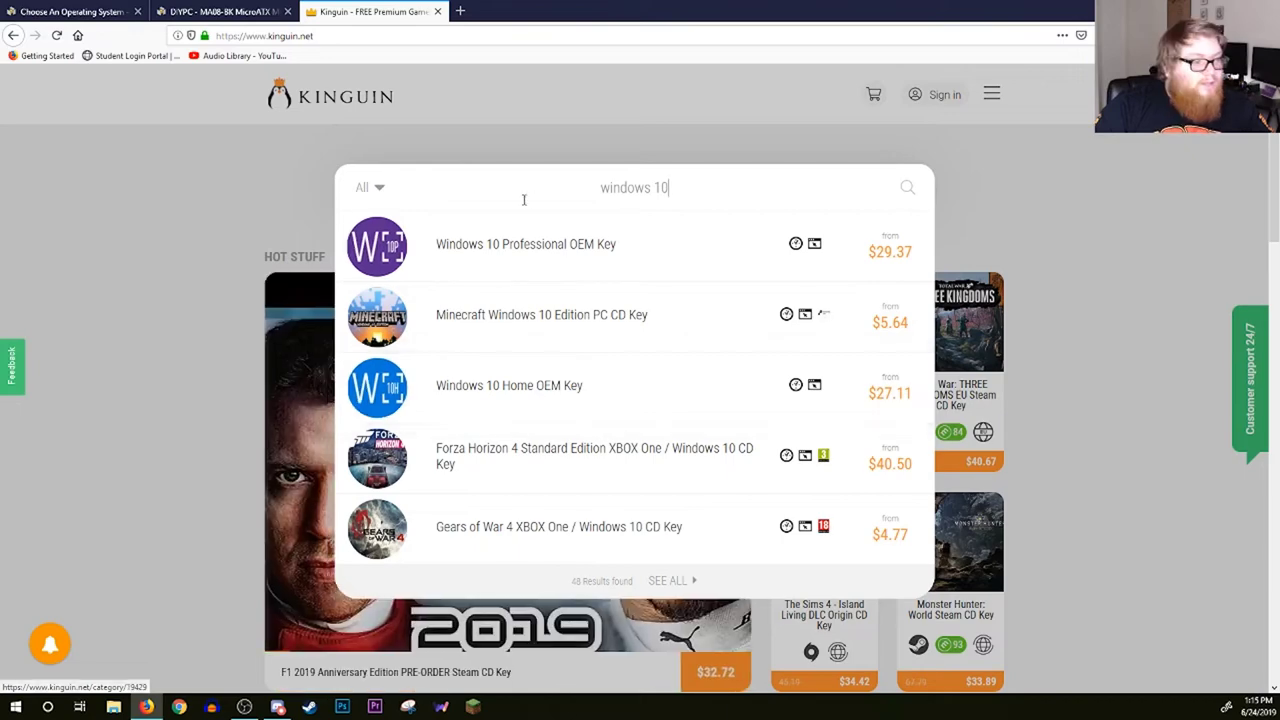
Close the Kinguin tab, confirm the $382.87 total in the part list, and open the monitor list.
{"action": "left_click", "coordinate": [437, 11]}
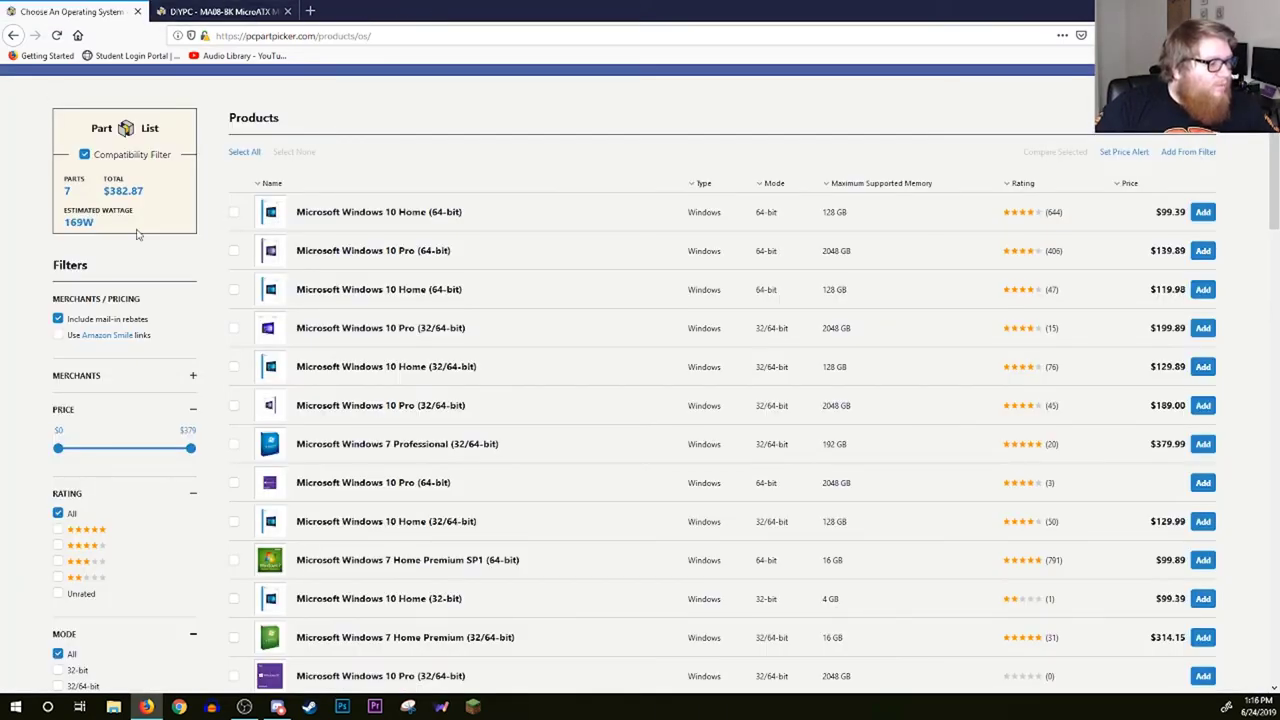
{"action": "left_click", "coordinate": [8, 35]}
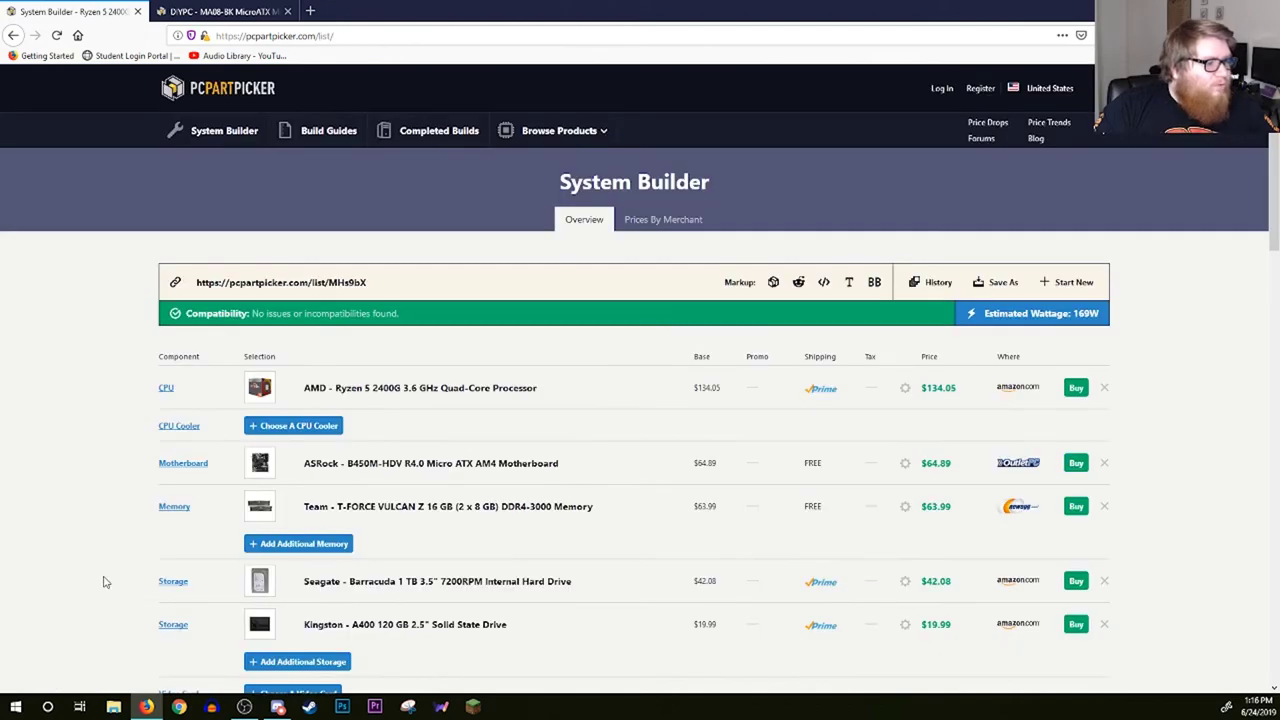
{"action": "scroll", "coordinate": [98, 580], "scroll_direction": "down", "scroll_amount": 8}
{"action": "left_click_drag", "start_coordinate": [971, 380], "coordinate": [920, 380]}
{"action": "left_click", "coordinate": [960, 434]}
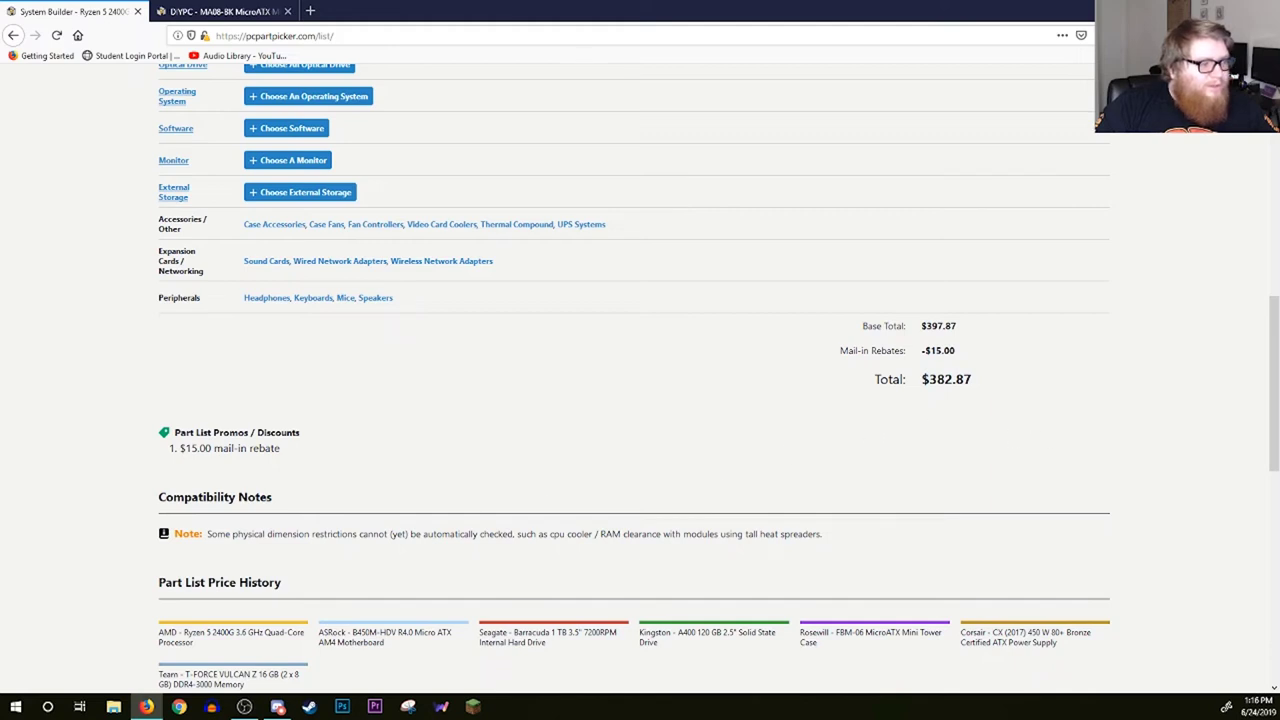
{"action": "scroll", "coordinate": [817, 423], "scroll_direction": "up", "scroll_amount": 3}
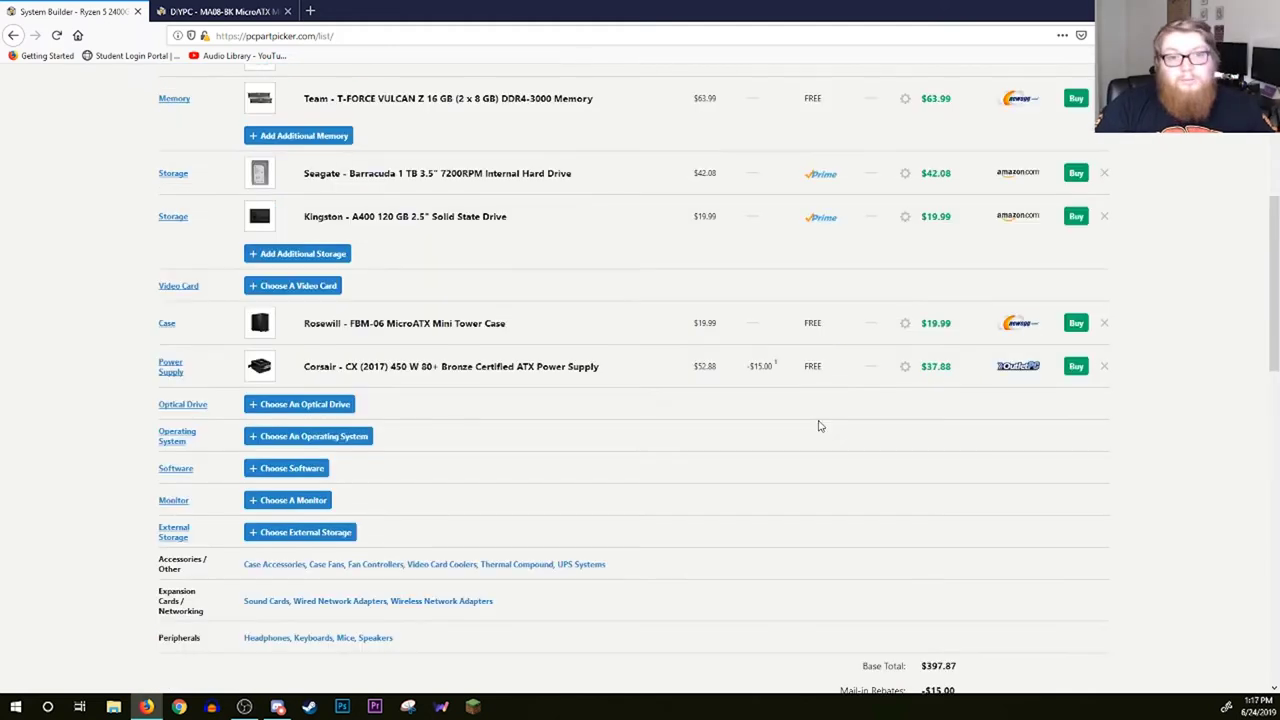
{"action": "left_click", "coordinate": [317, 508]}
Sort monitors cheapest first, compare size, resolution and panel, and add the $79.99 Sceptre E225W-1920.
{"action": "left_click", "coordinate": [1130, 320]}
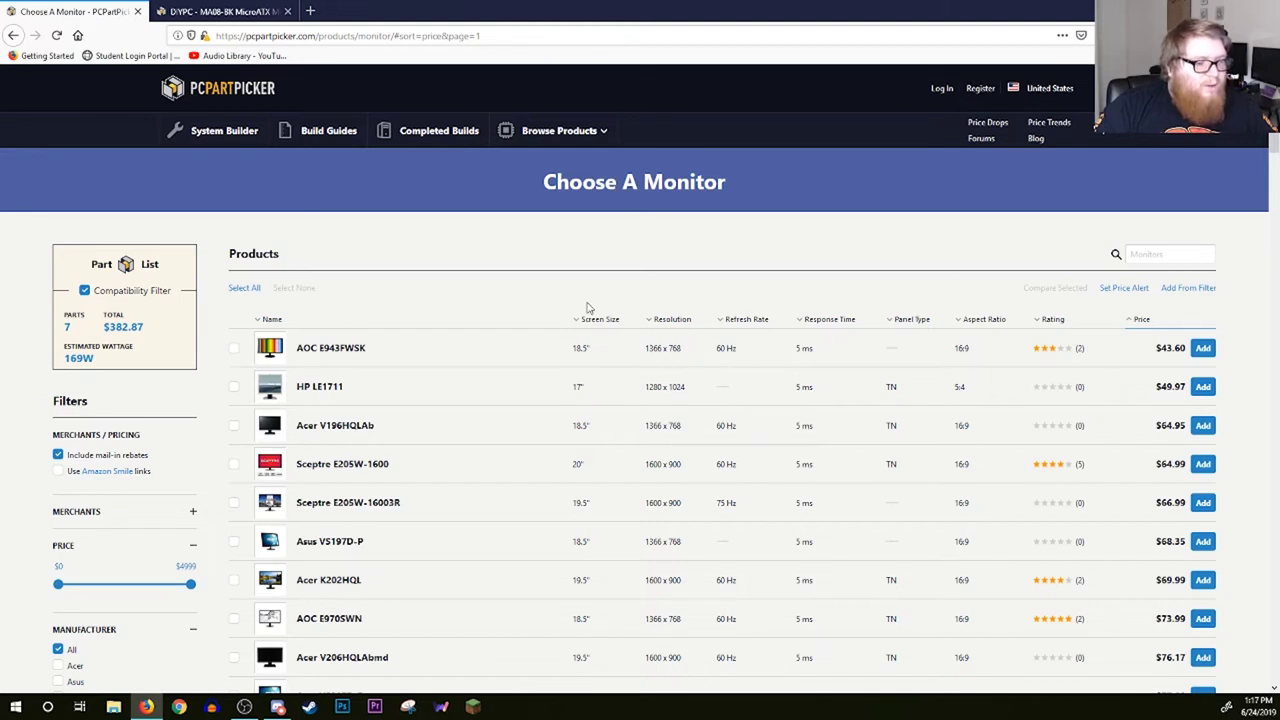
{"action": "scroll", "coordinate": [588, 308], "scroll_direction": "down", "scroll_amount": 2}
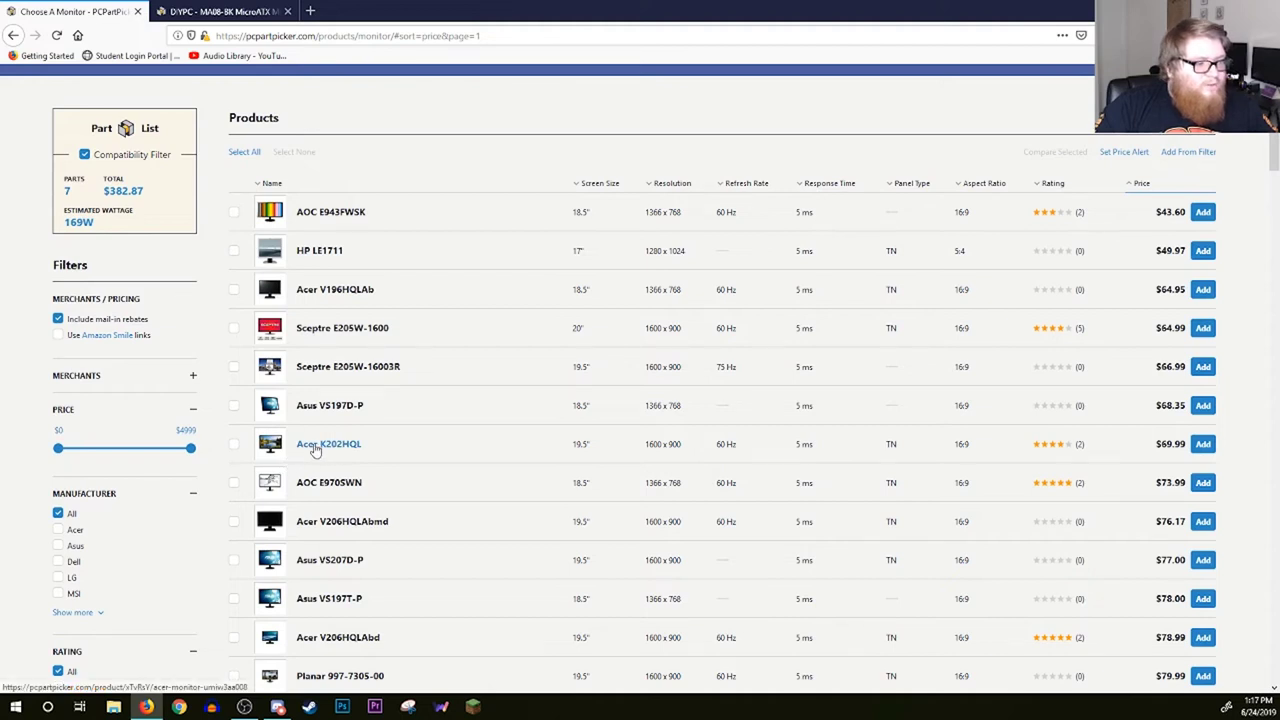
{"action": "double_click", "coordinate": [578, 445]}
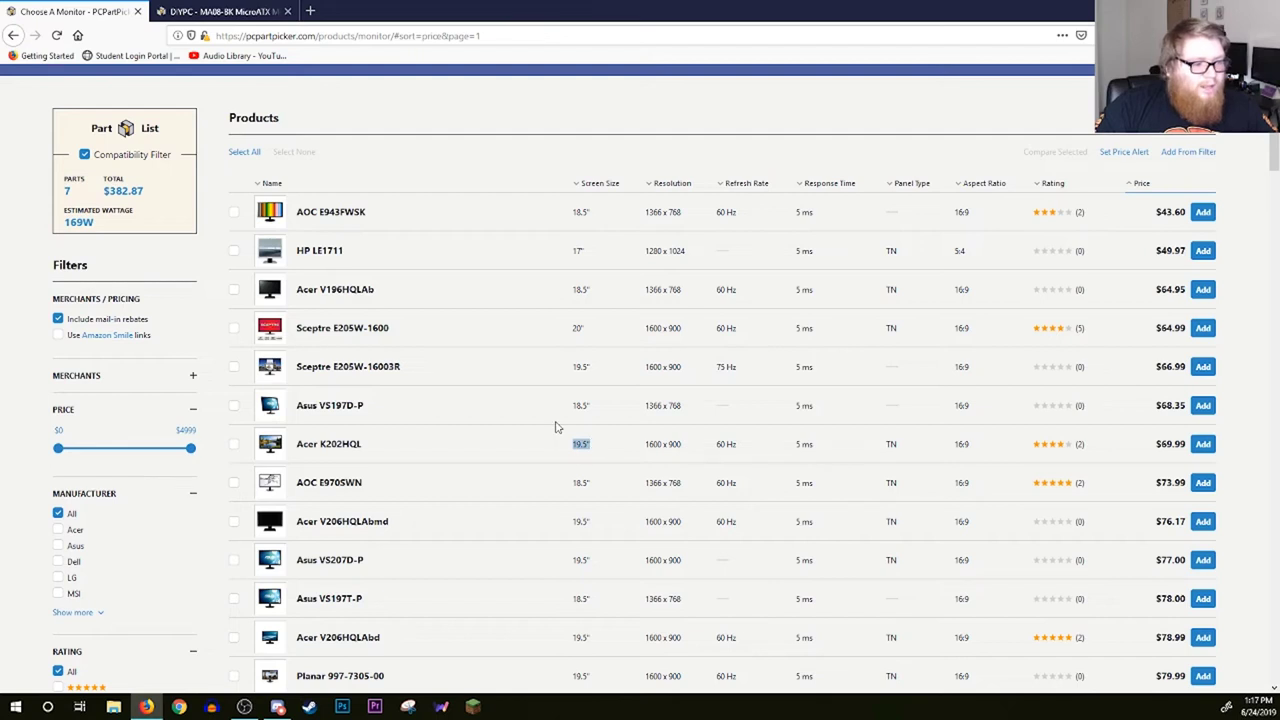
{"action": "left_click_drag", "start_coordinate": [640, 444], "coordinate": [702, 456]}
{"action": "left_click", "coordinate": [702, 456]}
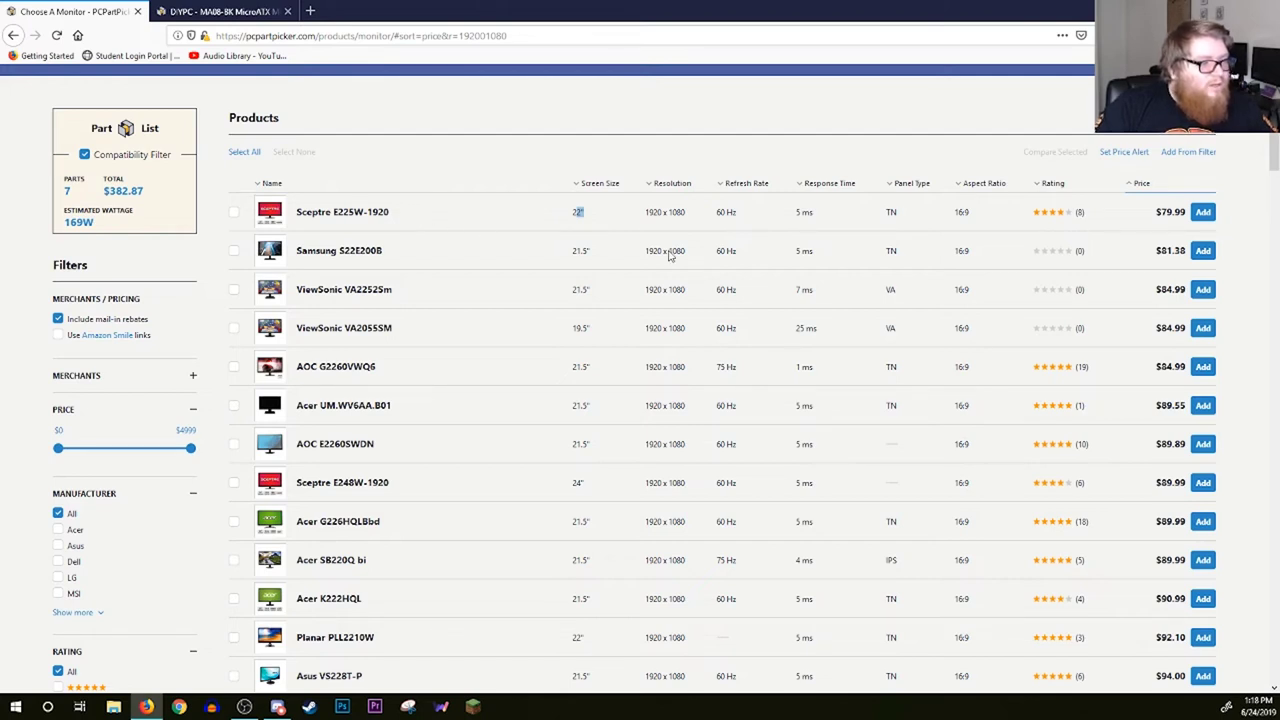
{"action": "left_click_drag", "start_coordinate": [713, 213], "coordinate": [905, 222]}
{"action": "left_click", "coordinate": [872, 224]}
{"action": "left_click", "coordinate": [905, 222]}
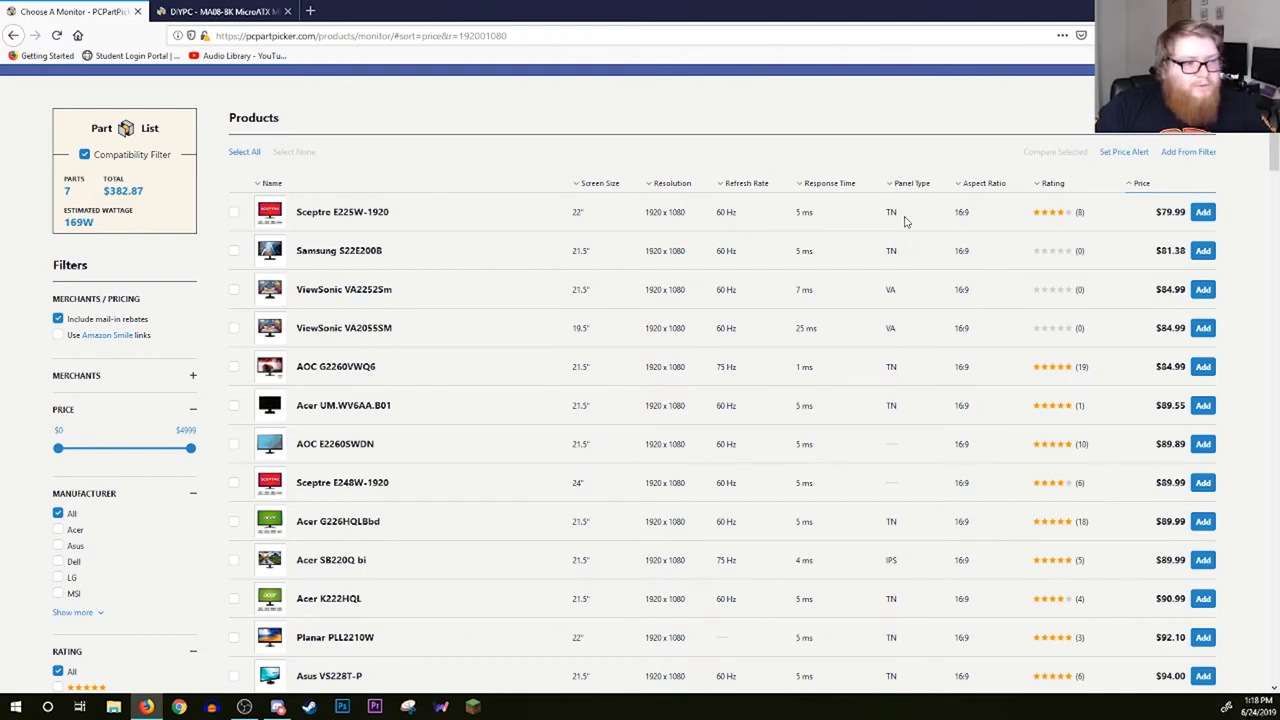
{"action": "left_click_drag", "start_coordinate": [1154, 219], "coordinate": [1184, 214]}
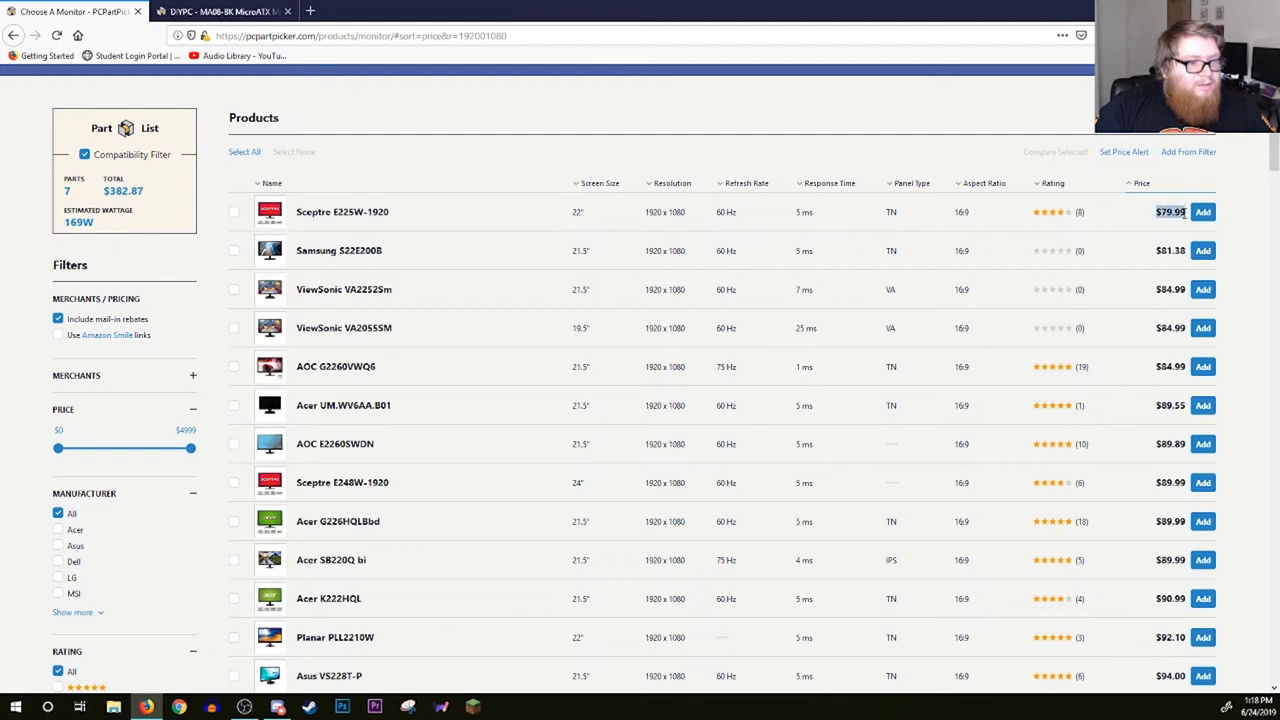
{"action": "left_click", "coordinate": [1145, 219]}
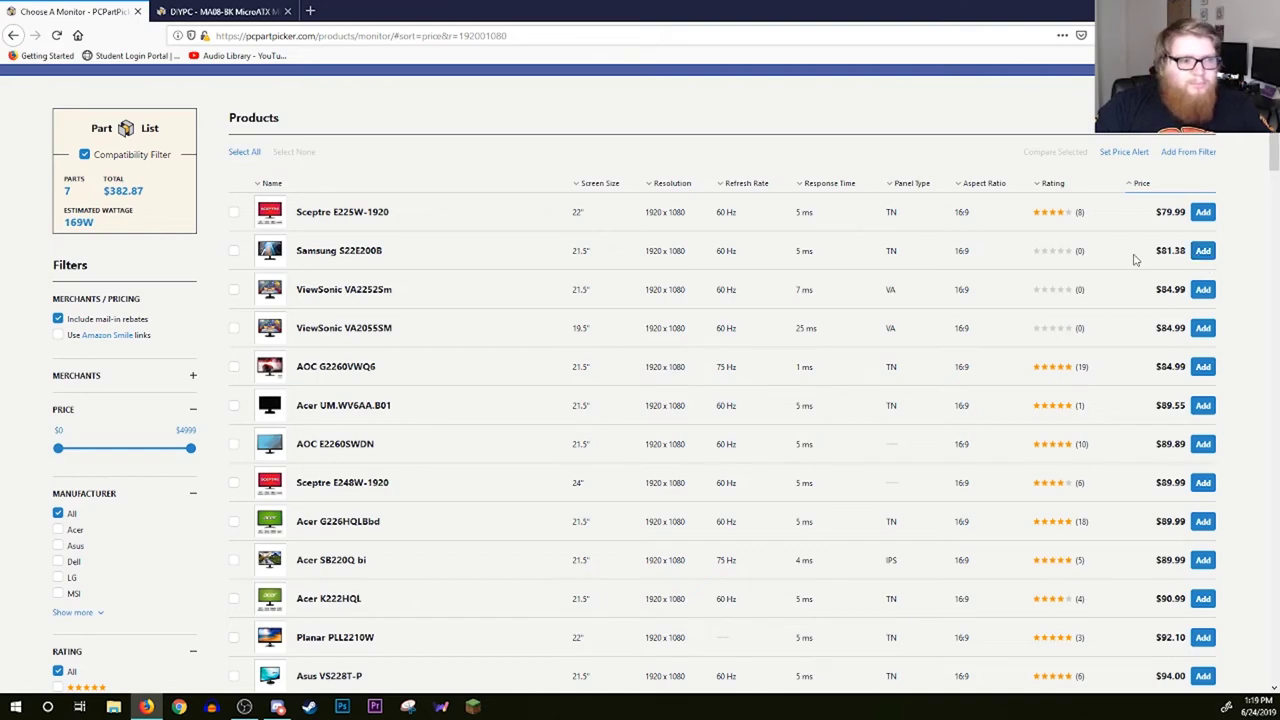
{"action": "left_click", "coordinate": [1208, 214]}
Scroll the System Builder list to verify the $462.86 build total.
{"action": "scroll", "coordinate": [622, 464], "scroll_direction": "down", "scroll_amount": 5}
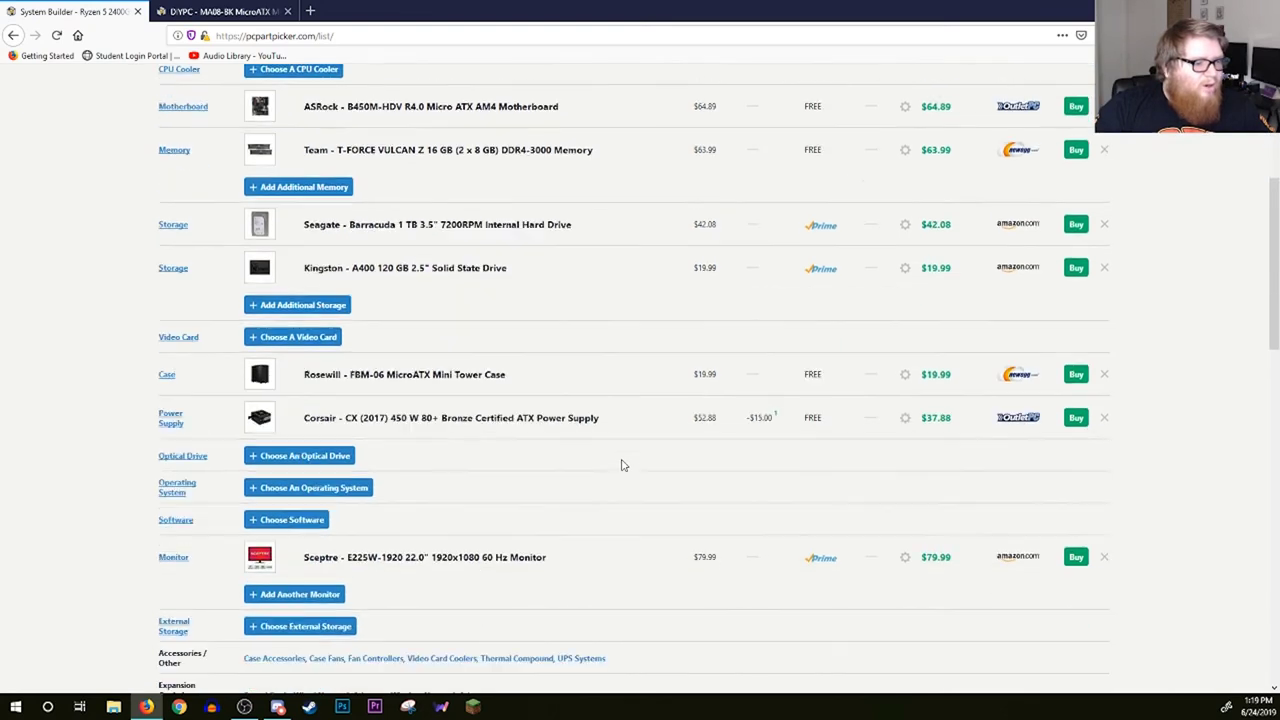
{"action": "scroll", "coordinate": [622, 464], "scroll_direction": "down", "scroll_amount": 2}
{"action": "left_click_drag", "start_coordinate": [926, 559], "coordinate": [973, 560]}
{"action": "left_click", "coordinate": [997, 540]}
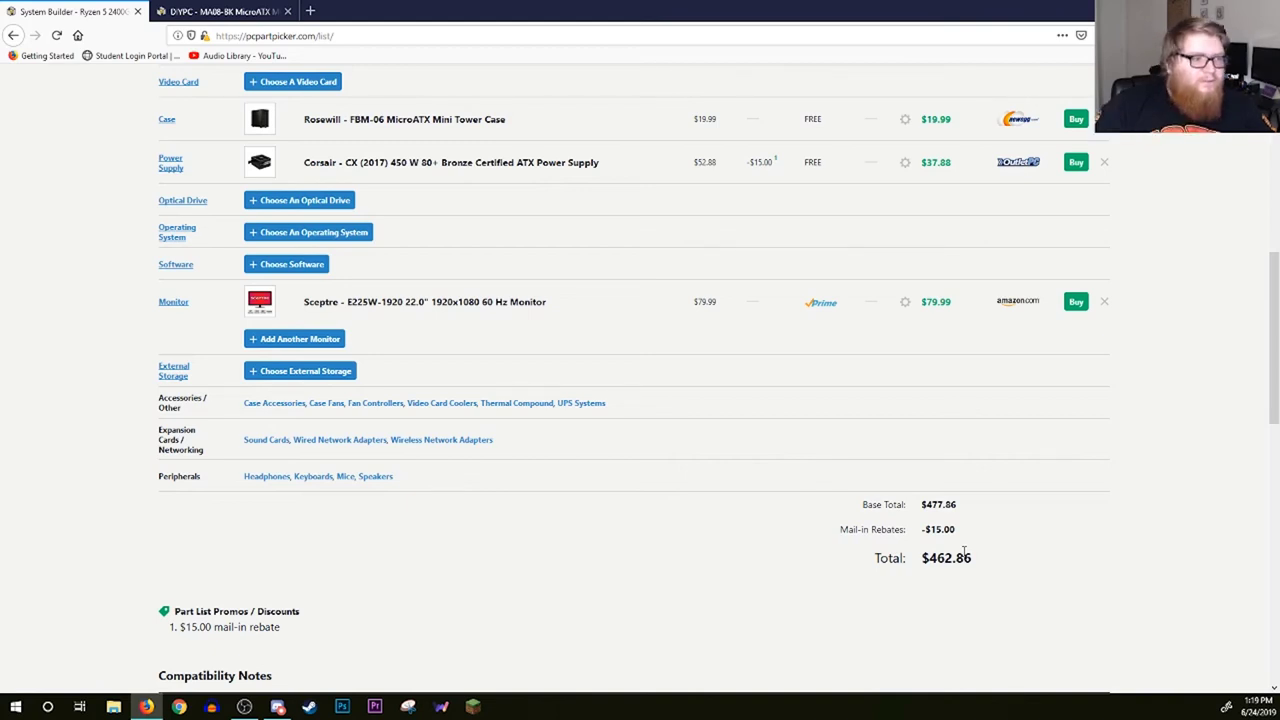
{"action": "scroll", "coordinate": [640, 440], "scroll_direction": "up", "scroll_amount": 5}
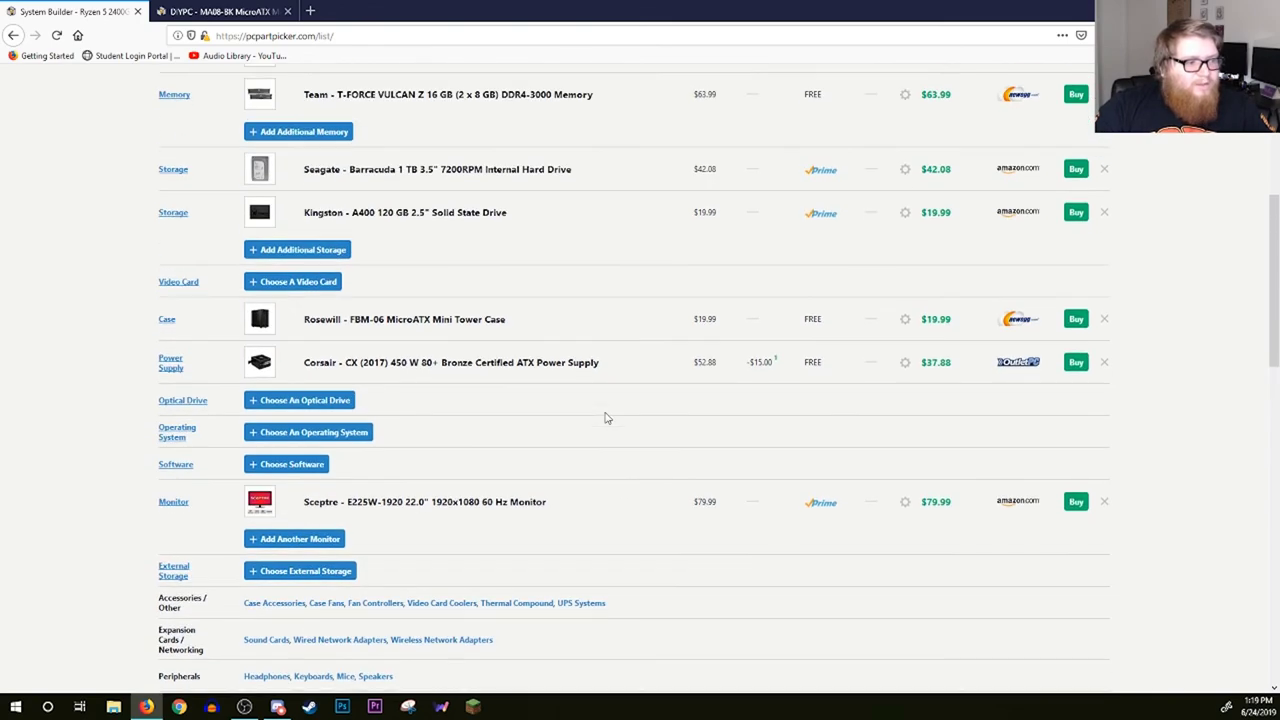
{"action": "scroll", "coordinate": [650, 478], "scroll_direction": "down", "scroll_amount": 3}
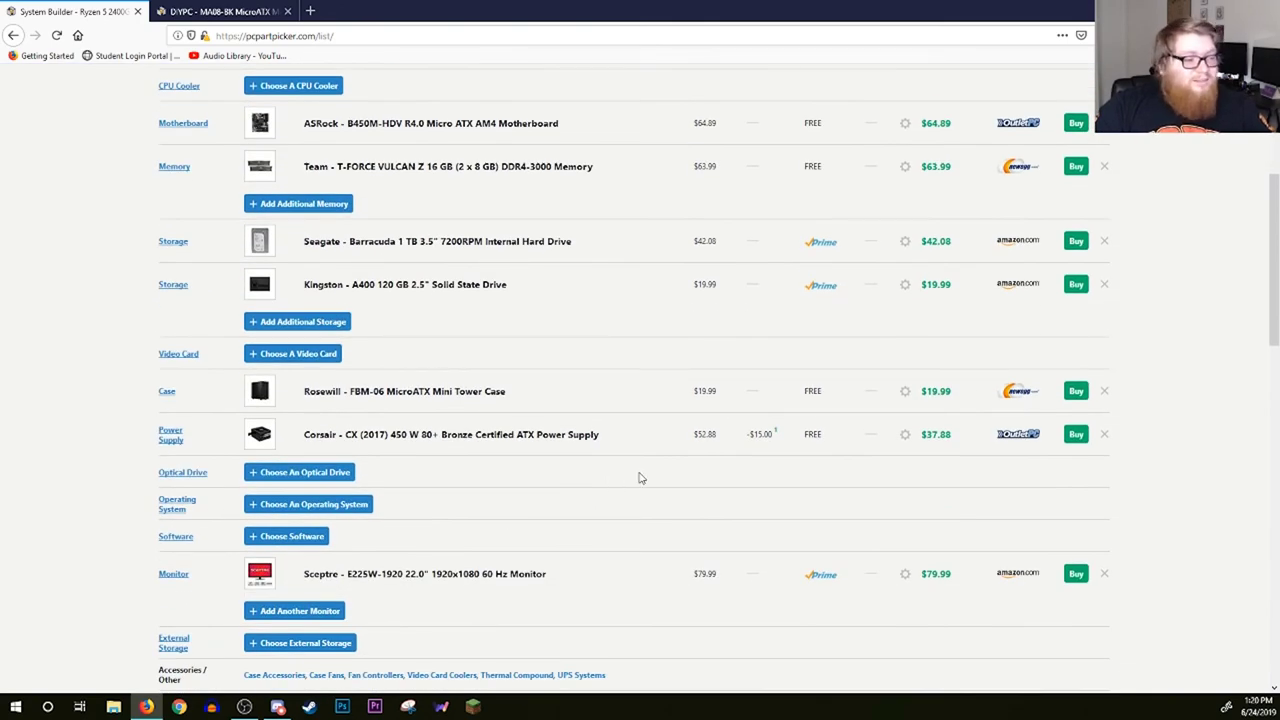
{"action": "scroll", "coordinate": [640, 478], "scroll_direction": "down", "scroll_amount": 4}
List keyboards cheapest first and open the Logitech K120 and MK120 pages in new tabs.
{"action": "left_click", "coordinate": [320, 410]}
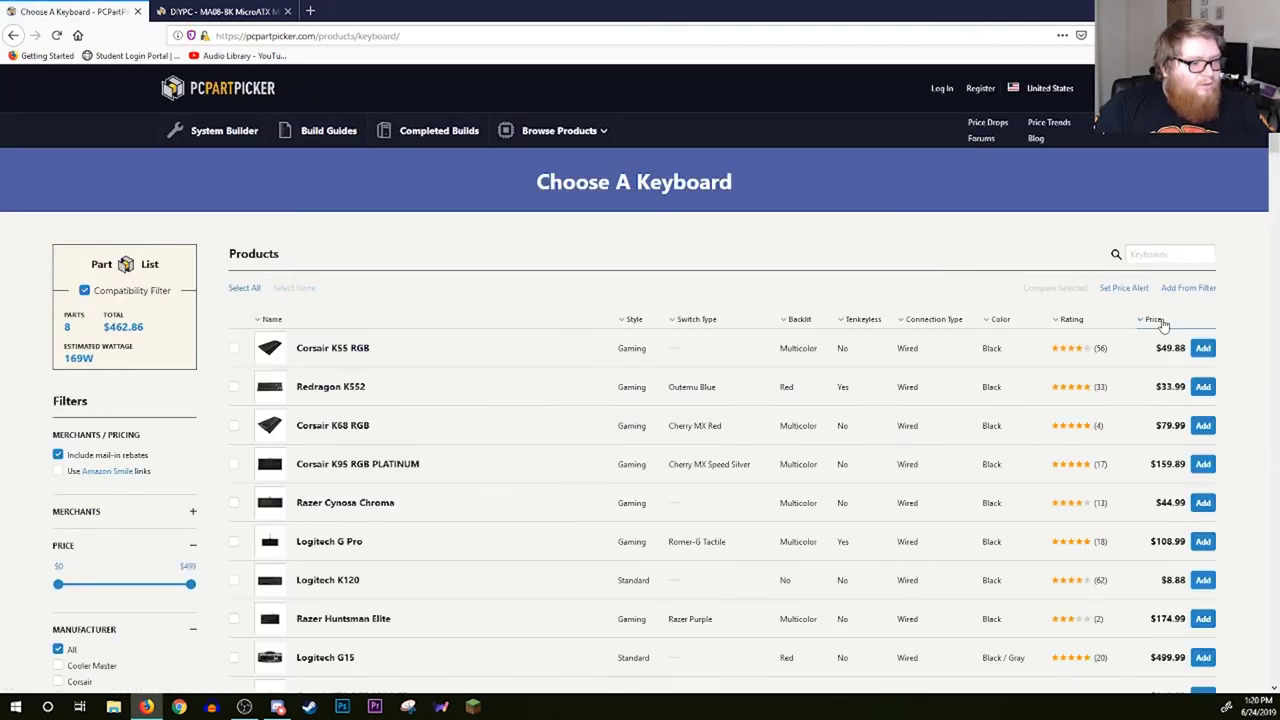
{"action": "left_click", "coordinate": [1154, 319]}
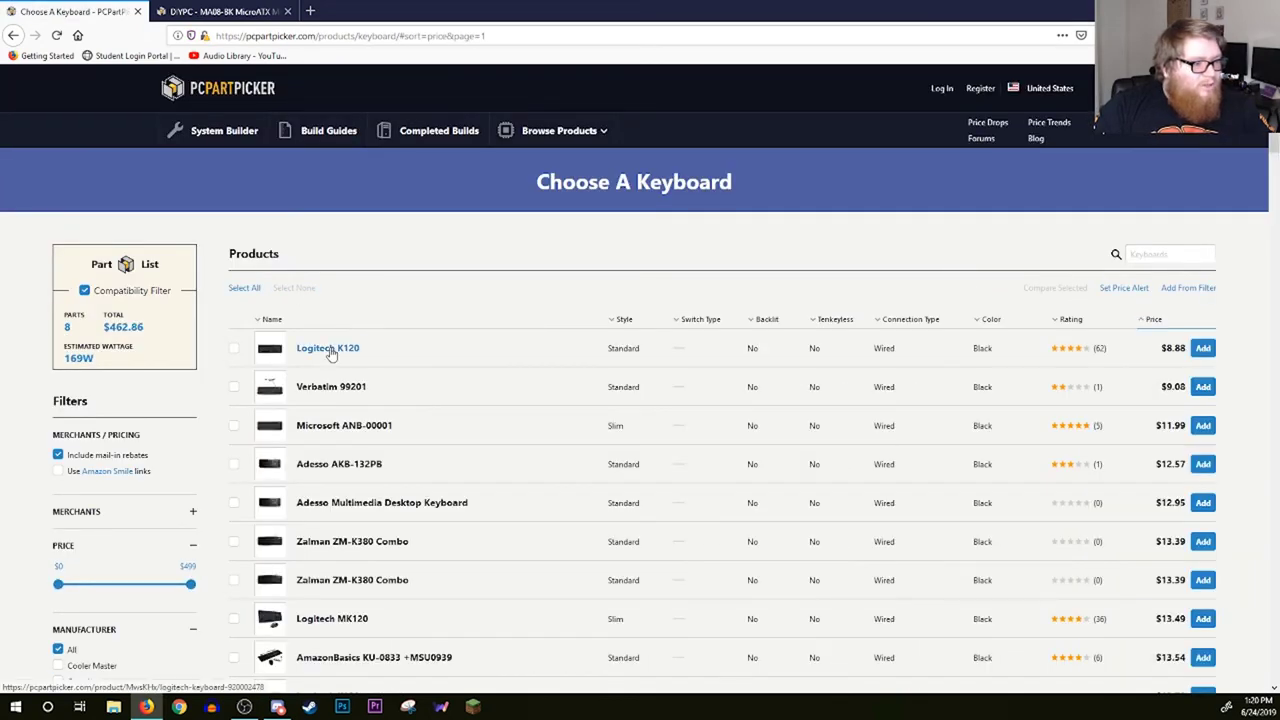
{"action": "middle_click", "coordinate": [331, 350]}
{"action": "scroll", "coordinate": [340, 400], "scroll_direction": "down", "scroll_amount": 4}
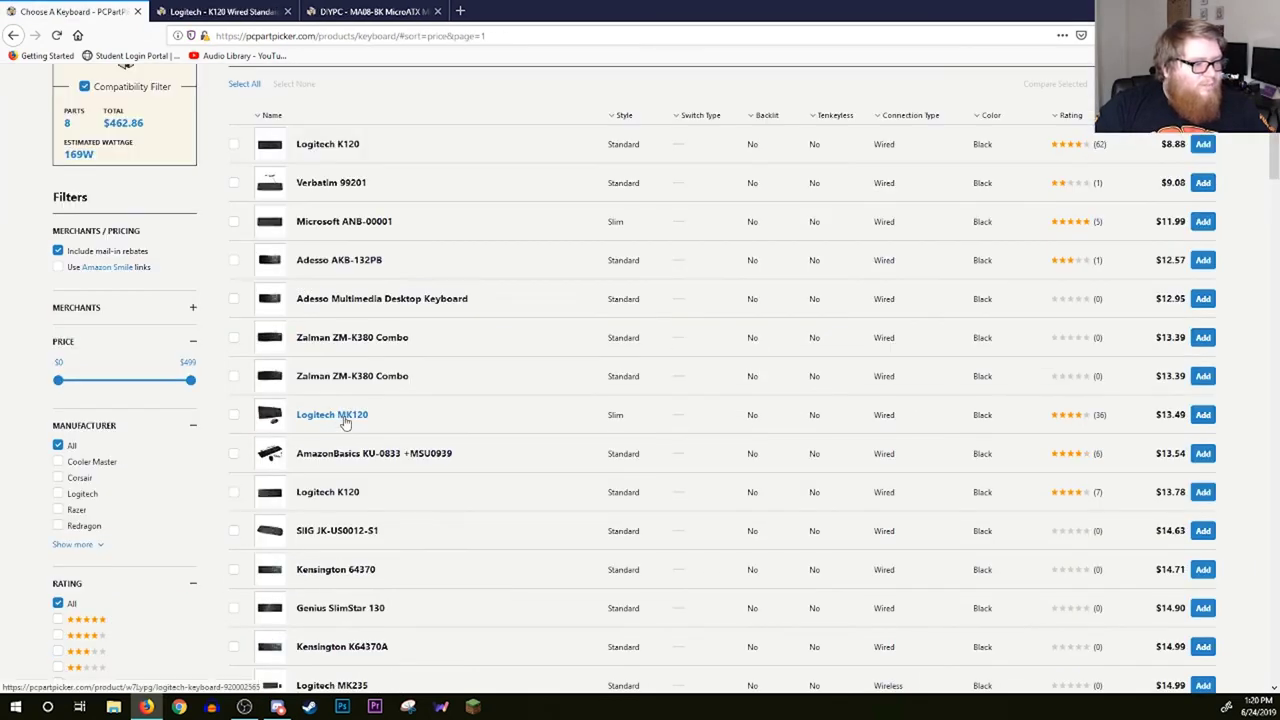
{"action": "middle_click", "coordinate": [345, 420]}
Compare the K120 and MK120 product pictures and note the MK120's $13.49 lowest price.
{"action": "key", "text": "ctrl+Tab"}
{"action": "left_click", "coordinate": [634, 338]}
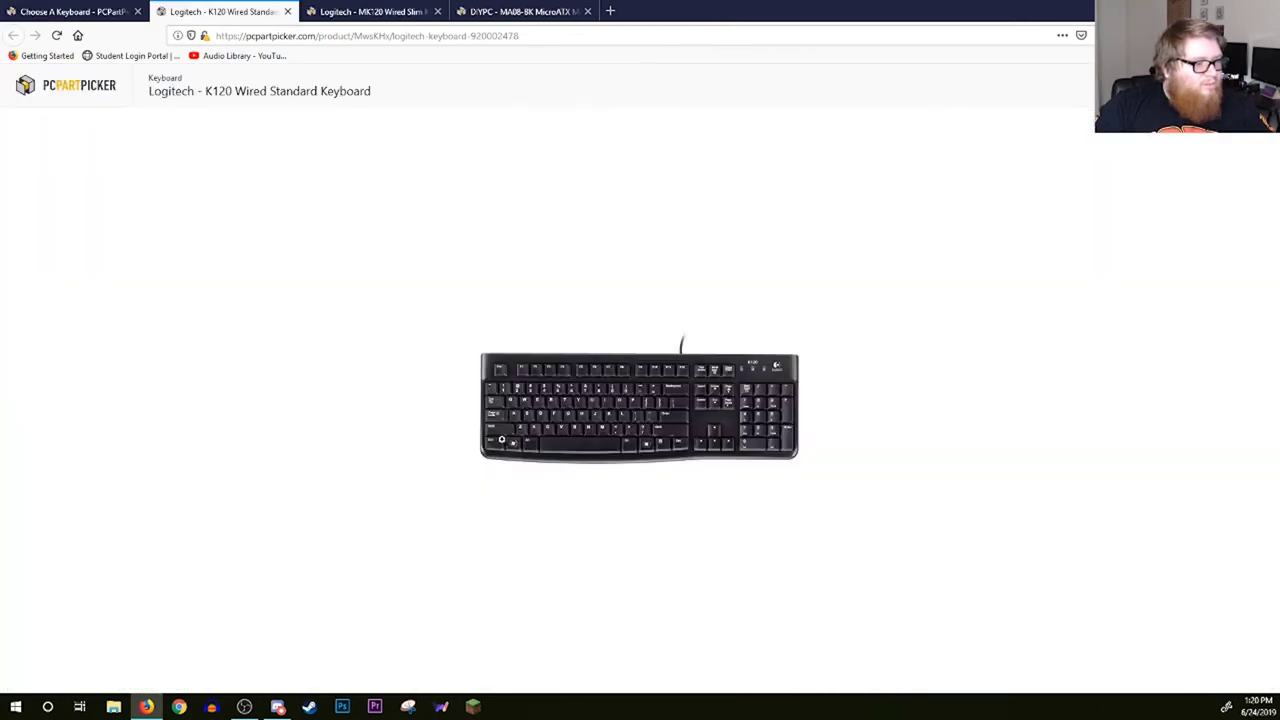
{"action": "key", "text": "Escape"}
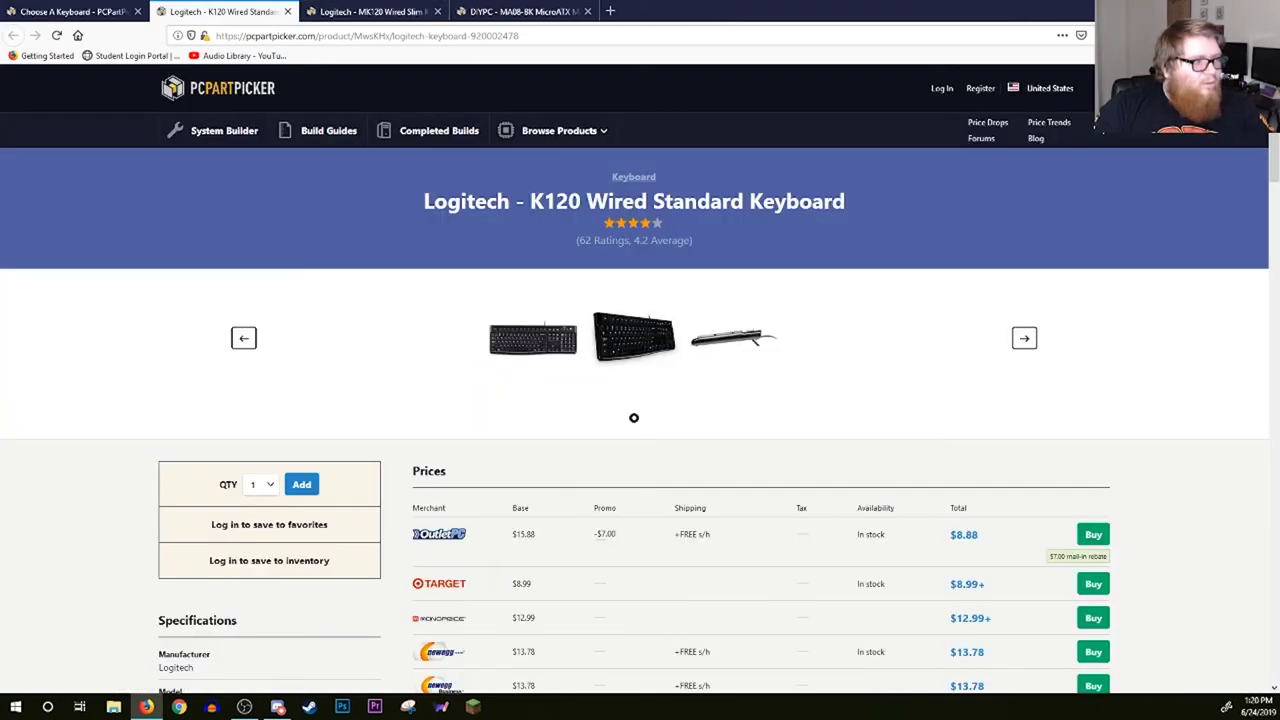
{"action": "left_click", "coordinate": [365, 11]}
{"action": "left_click", "coordinate": [565, 371]}
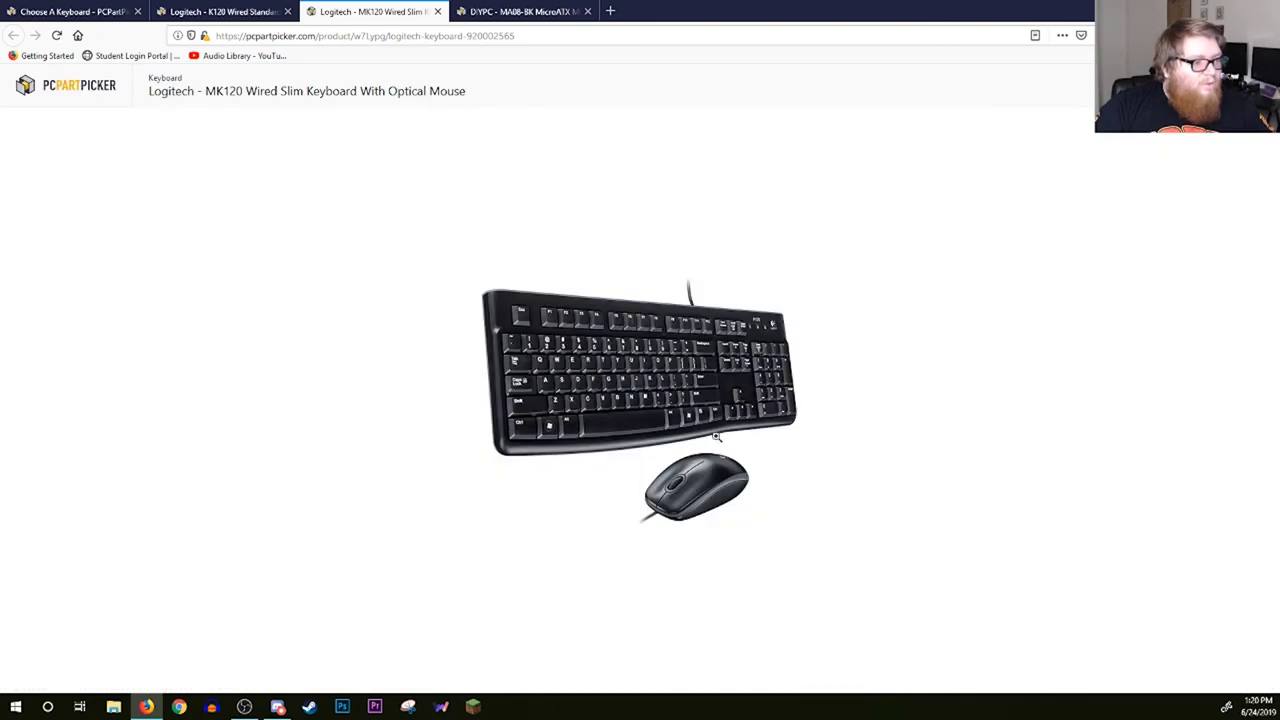
{"action": "key", "text": "Escape"}
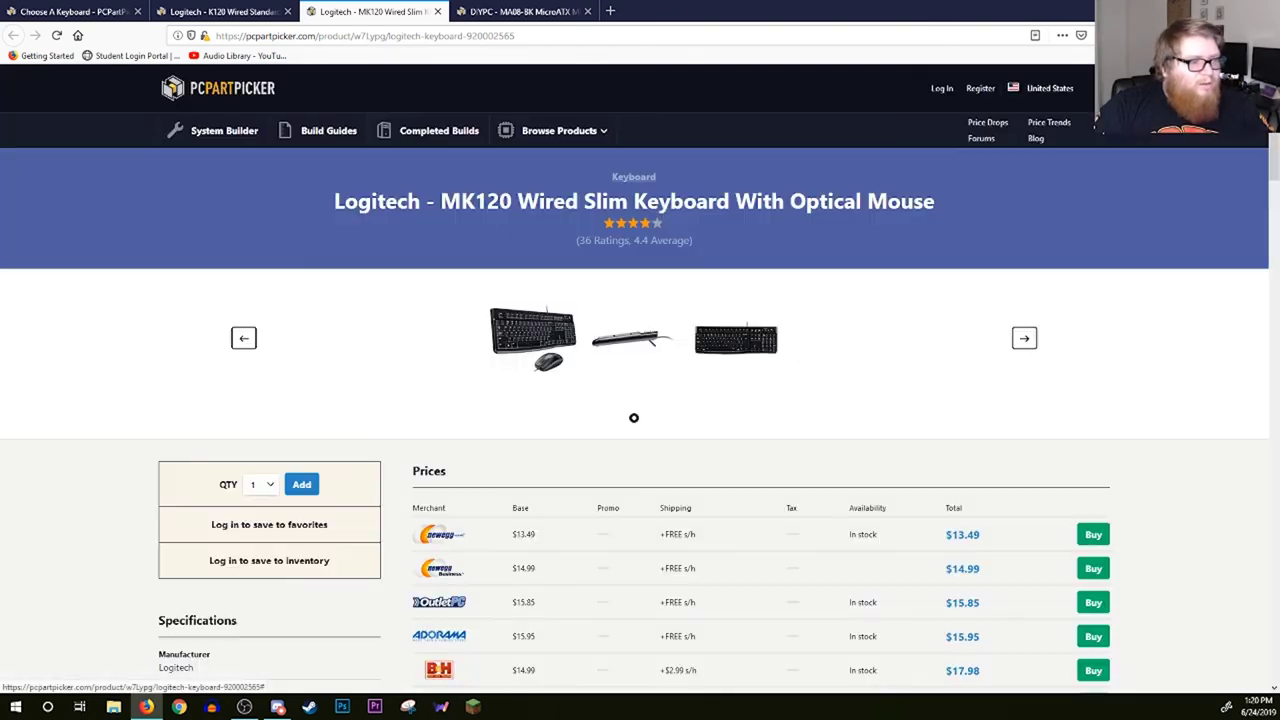
{"action": "scroll", "coordinate": [540, 470], "scroll_direction": "down", "scroll_amount": 2}
{"action": "double_click", "coordinate": [524, 466]}
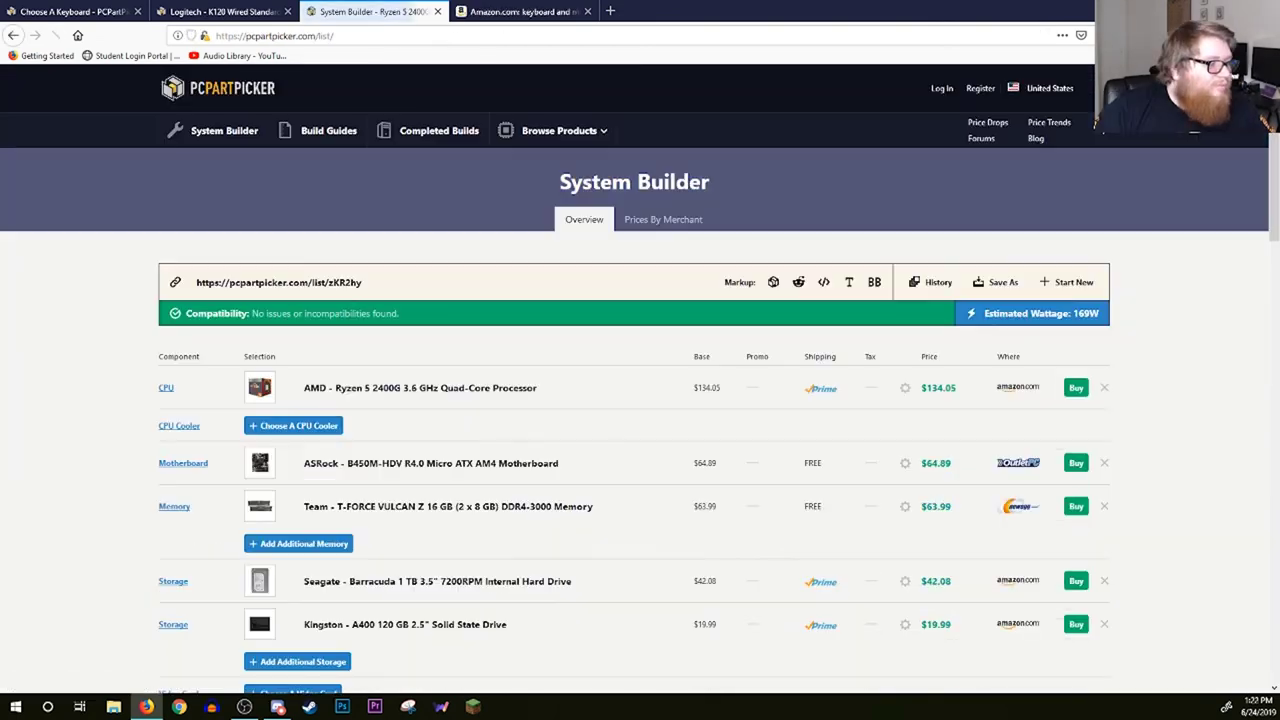
Verify the $476.35 total with the MK120 added and review the compatibility-free parts list.
{"action": "scroll", "coordinate": [677, 491], "scroll_direction": "down", "scroll_amount": 10}
{"action": "left_click_drag", "start_coordinate": [975, 232], "coordinate": [922, 228]}
{"action": "scroll", "coordinate": [1057, 302], "scroll_direction": "up", "scroll_amount": 2}
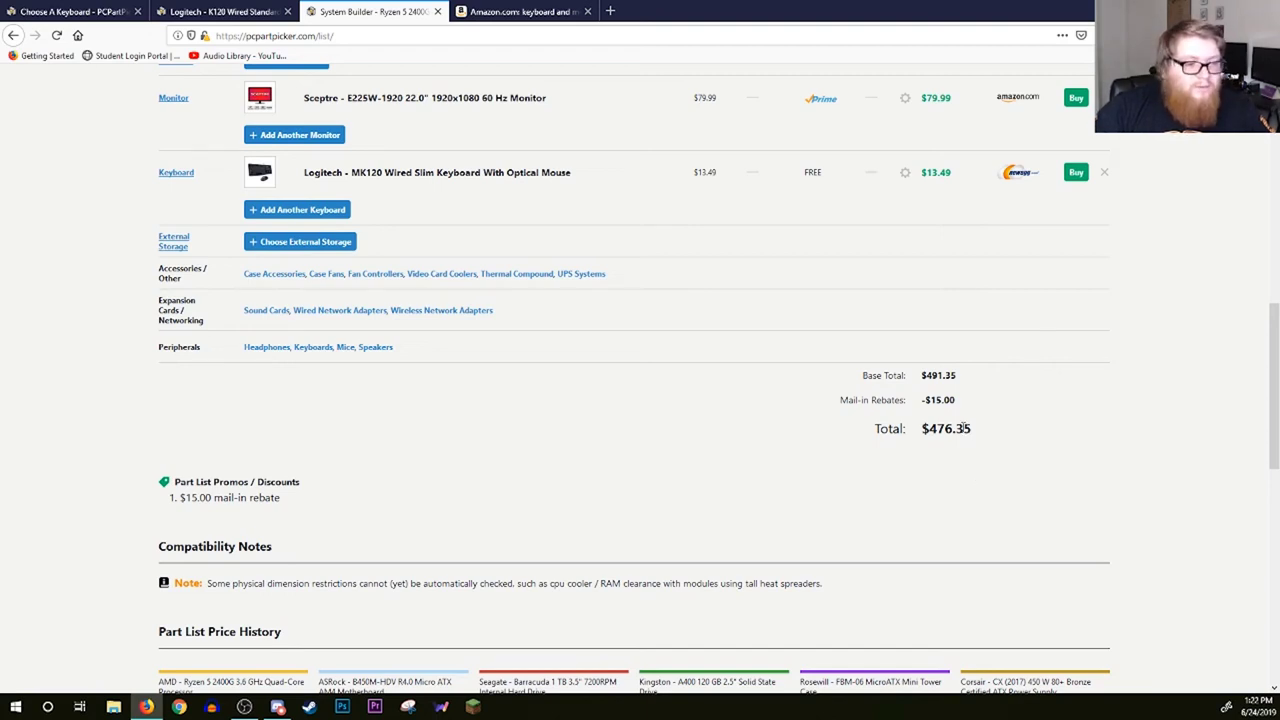
{"action": "left_click_drag", "start_coordinate": [967, 428], "coordinate": [921, 431]}
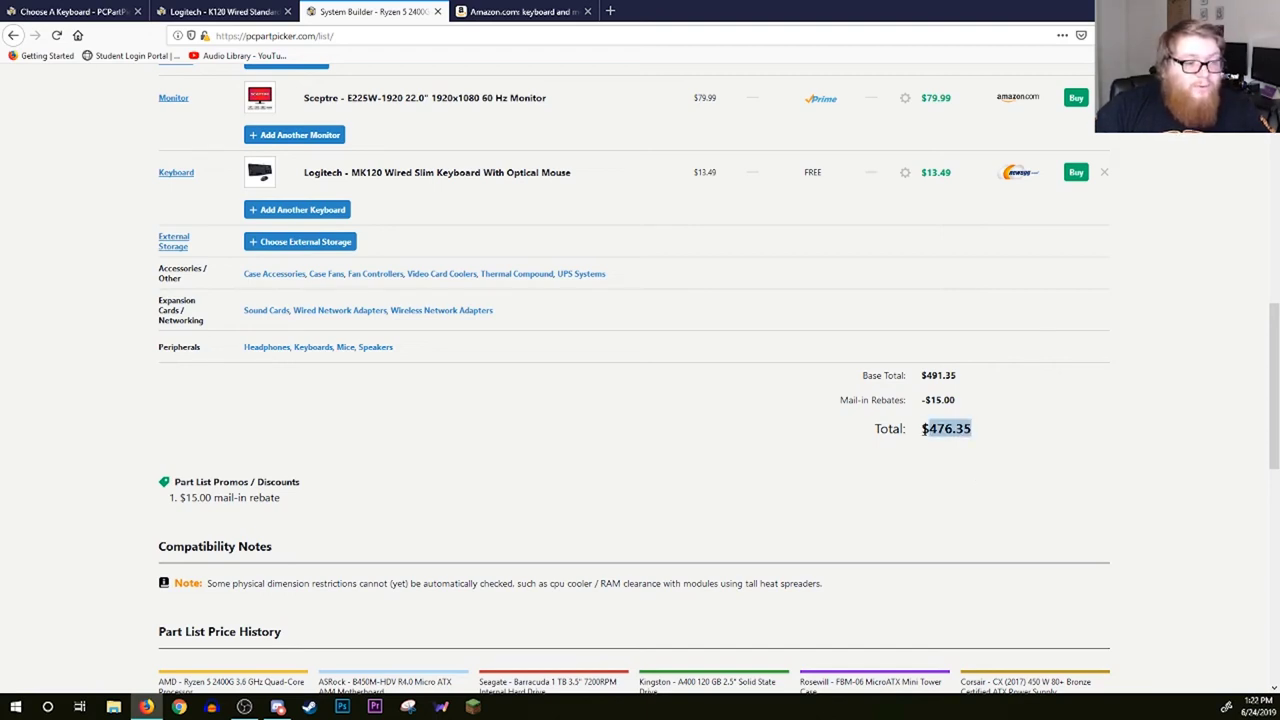
{"action": "left_click", "coordinate": [1231, 409]}
{"action": "scroll", "coordinate": [1192, 443], "scroll_direction": "up", "scroll_amount": 8}
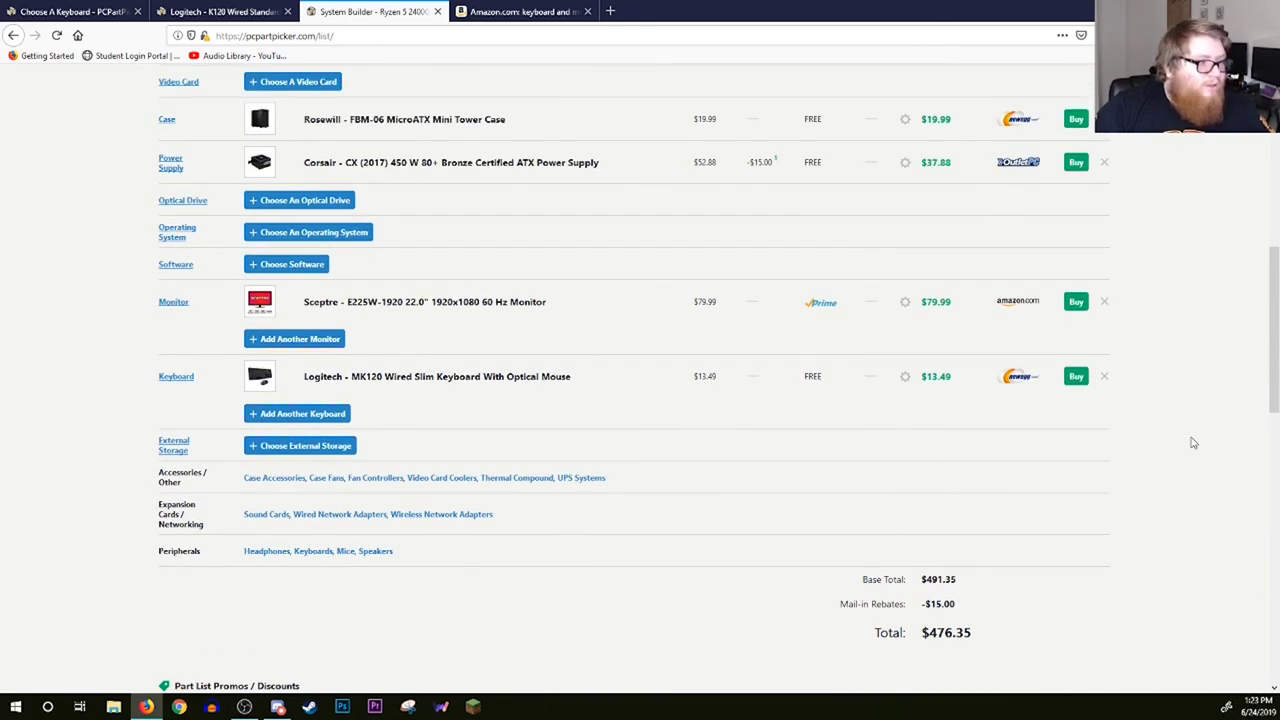
{"action": "scroll", "coordinate": [1192, 443], "scroll_direction": "down", "scroll_amount": 3}
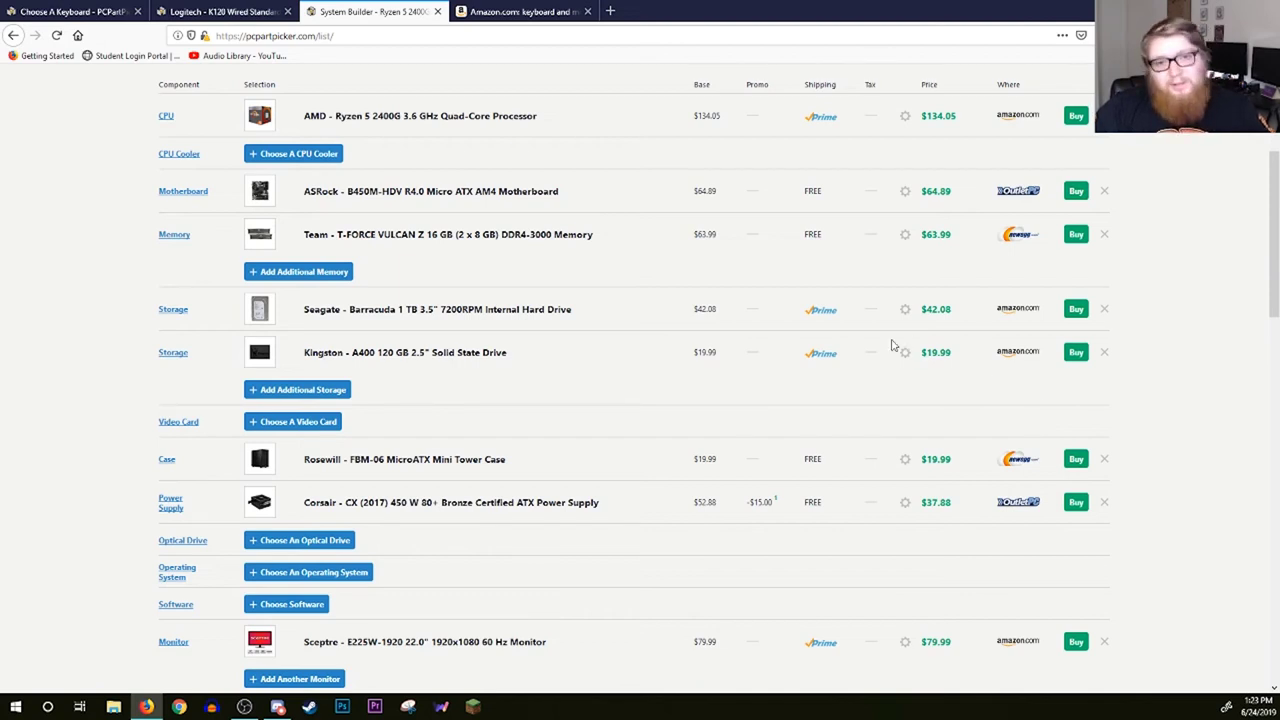
{"action": "scroll", "coordinate": [1167, 418], "scroll_direction": "up", "scroll_amount": 2}
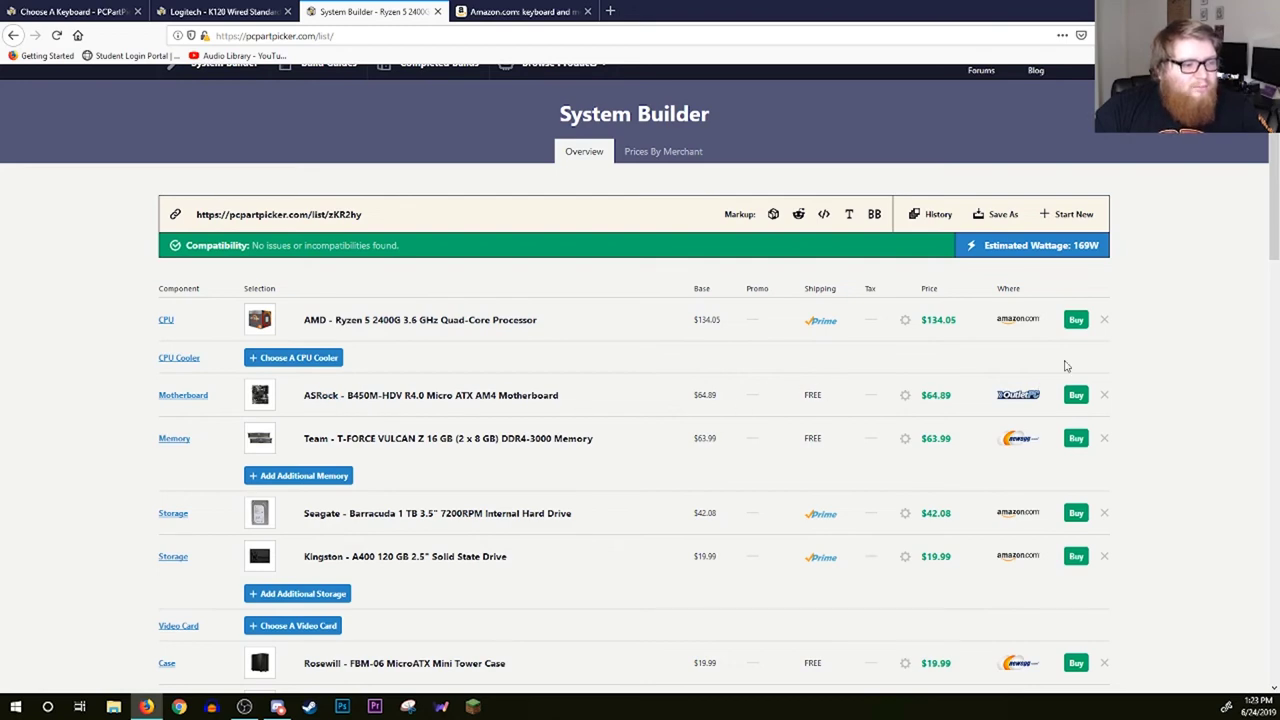
{"action": "scroll", "coordinate": [1167, 350], "scroll_direction": "down", "scroll_amount": 1}
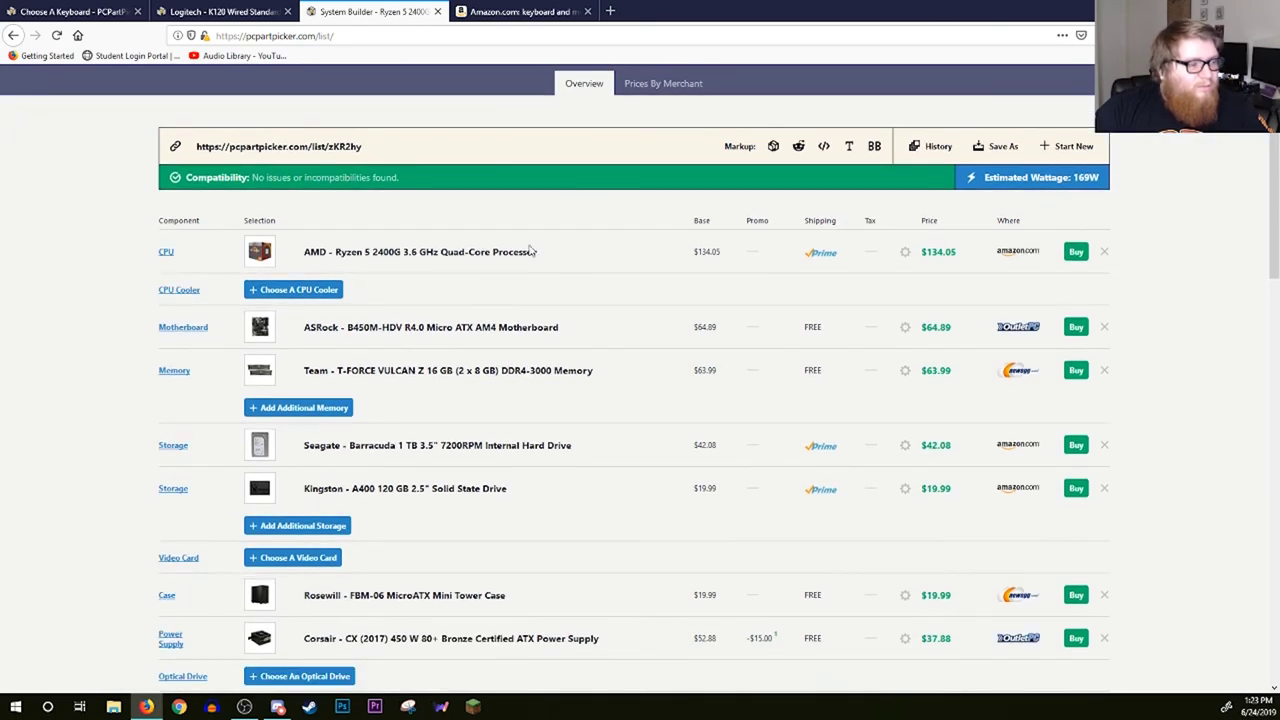
Open the CPU catalogue and browse the processor list.
{"action": "left_click", "coordinate": [166, 252]}
{"action": "mouse_move", "coordinate": [283, 399]}
{"action": "scroll", "coordinate": [283, 399], "scroll_direction": "down", "scroll_amount": 4}
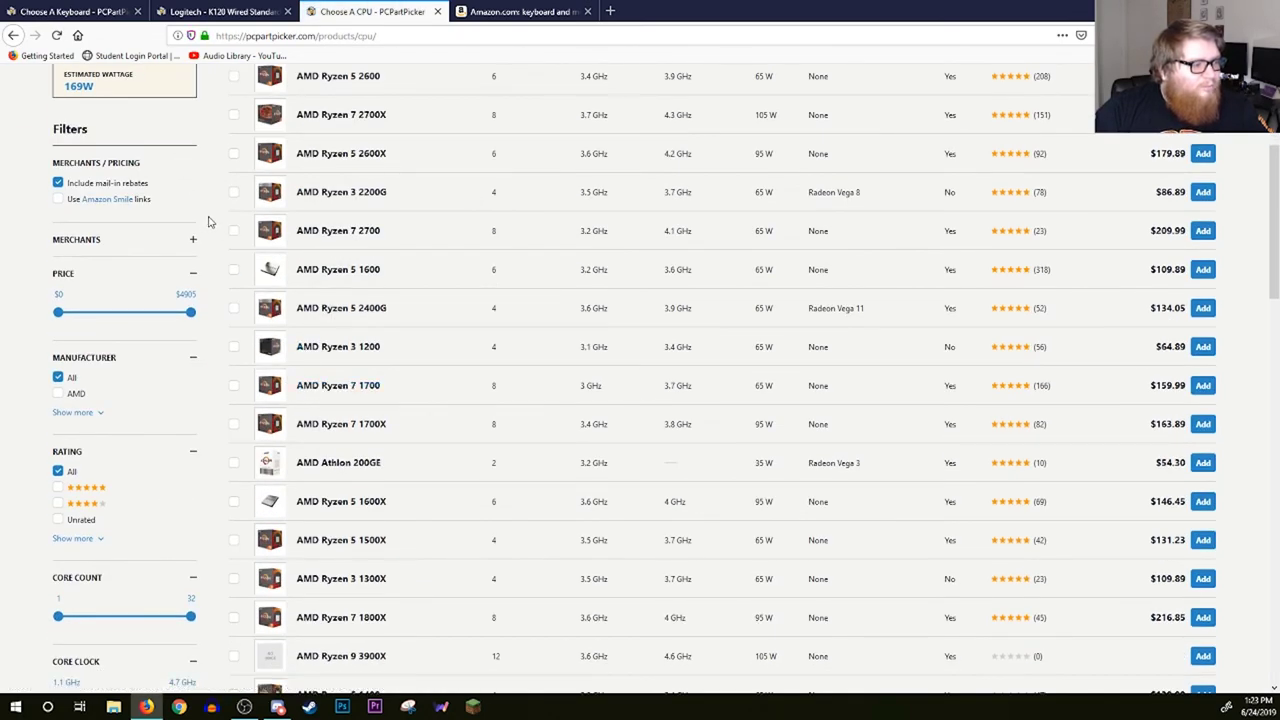
{"action": "scroll", "coordinate": [208, 222], "scroll_direction": "up", "scroll_amount": 1}
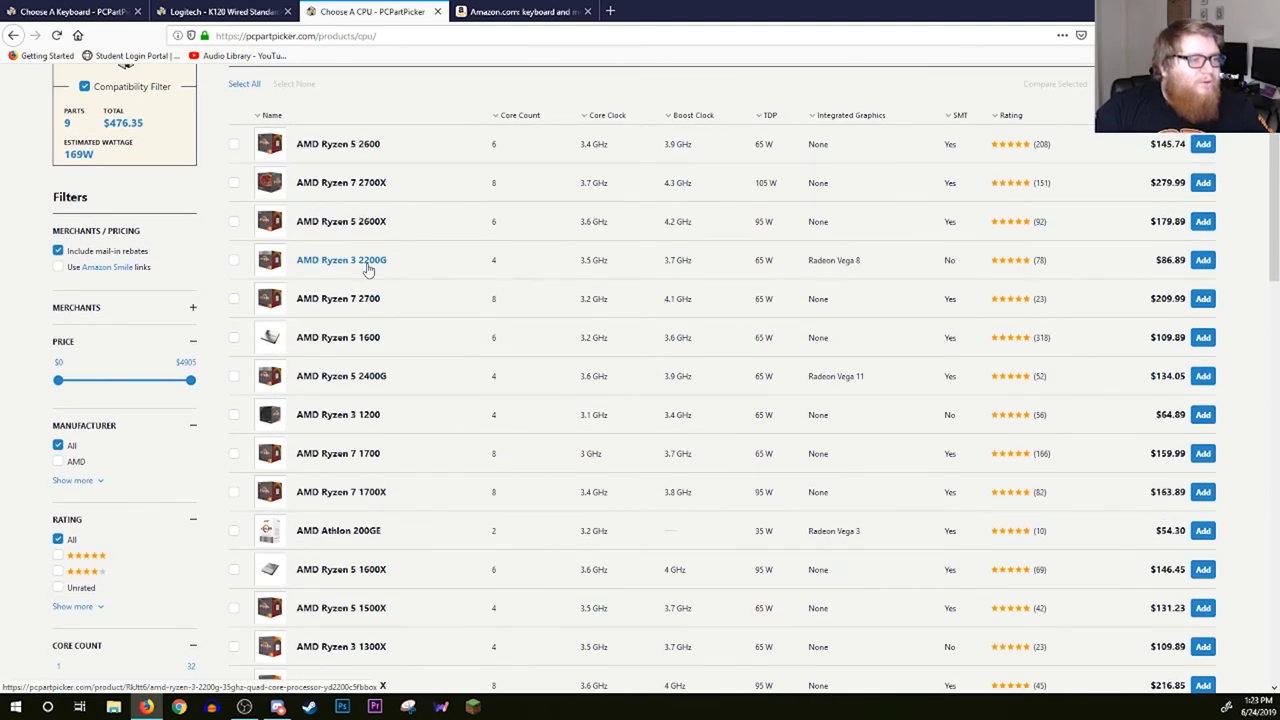
{"action": "scroll", "coordinate": [368, 268], "scroll_direction": "down", "scroll_amount": 1}
Compare the 2200G's Radeon Vega 8 with the 2400G's Vega 11, and note the 2200G's $86.89 price.
{"action": "triple_click", "coordinate": [828, 192]}
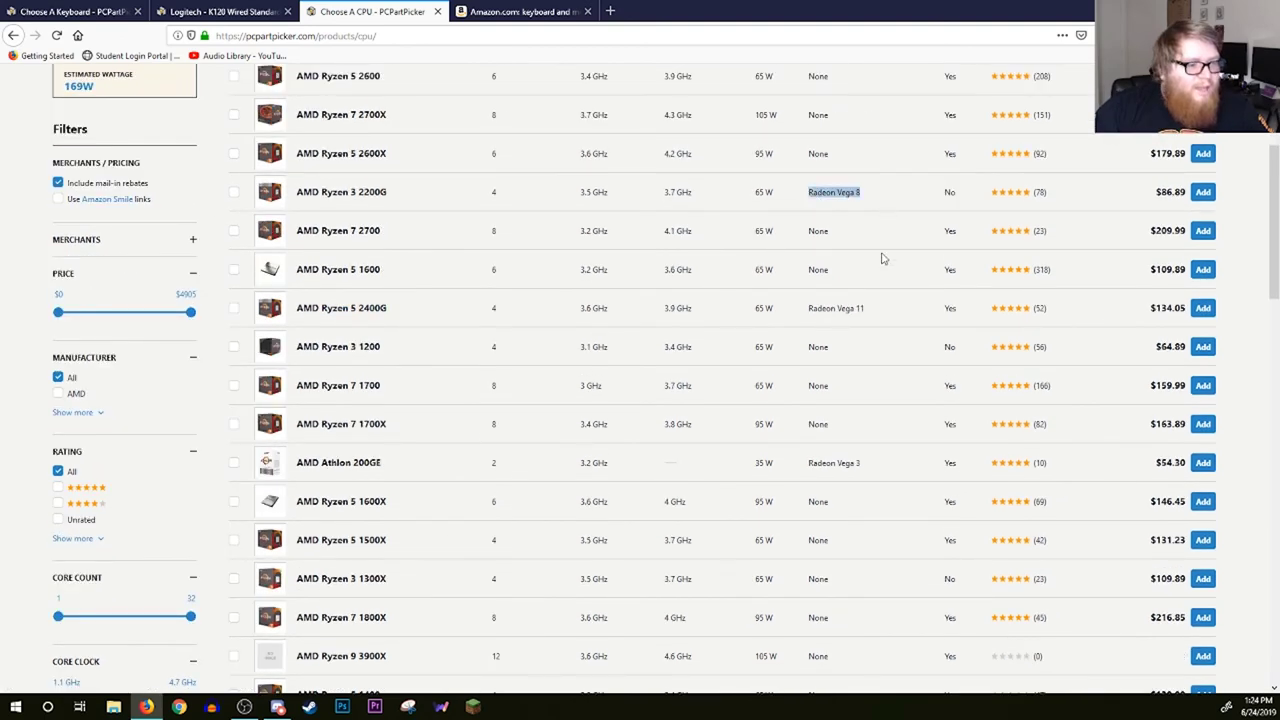
{"action": "left_click", "coordinate": [870, 315]}
{"action": "left_click_drag", "start_coordinate": [870, 315], "coordinate": [798, 322]}
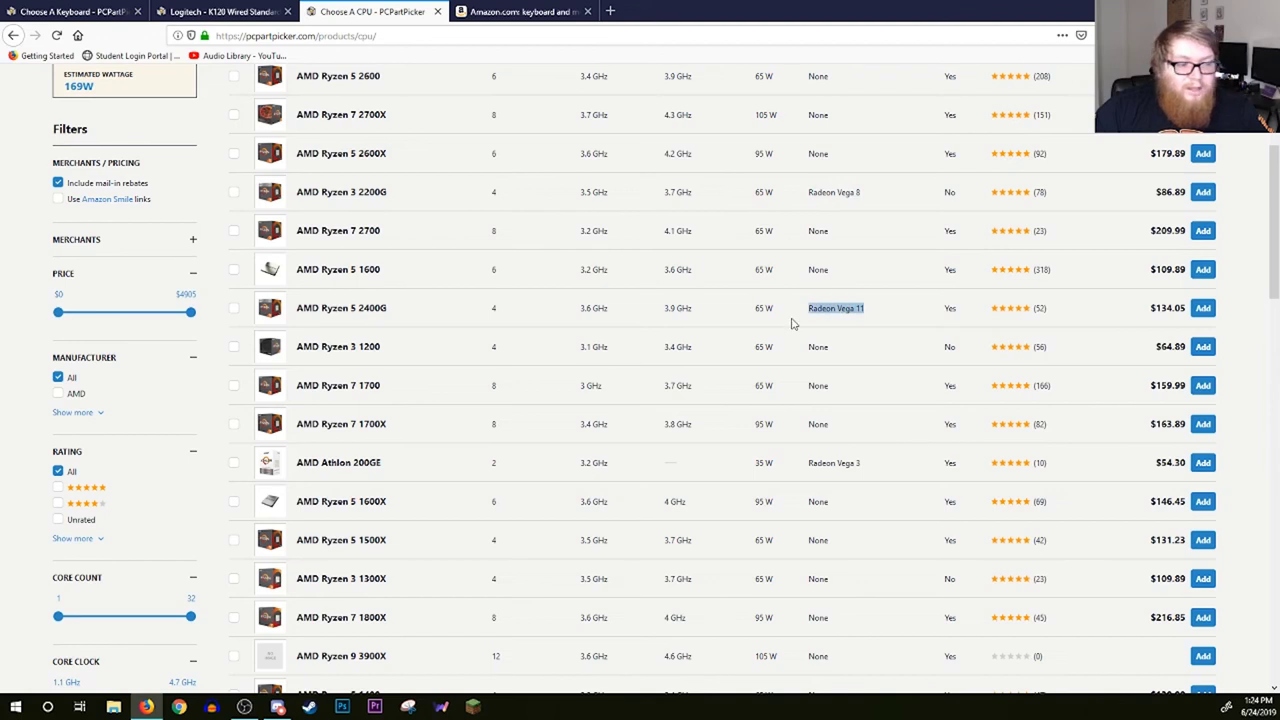
{"action": "left_click", "coordinate": [791, 323]}
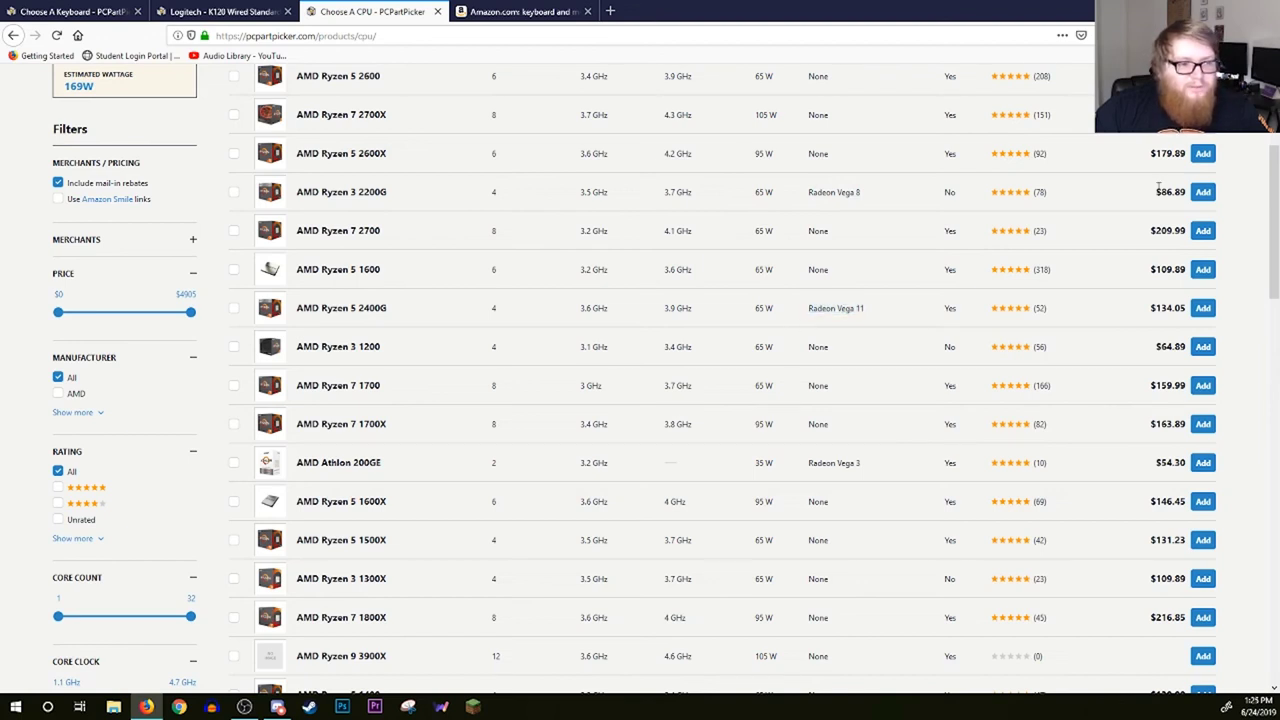
{"action": "left_click_drag", "start_coordinate": [1158, 186], "coordinate": [1190, 192]}
{"action": "left_click", "coordinate": [738, 550]}
Return to the keyboard catalogue tab and look through it.
{"action": "scroll", "coordinate": [738, 550], "scroll_direction": "up", "scroll_amount": 4}
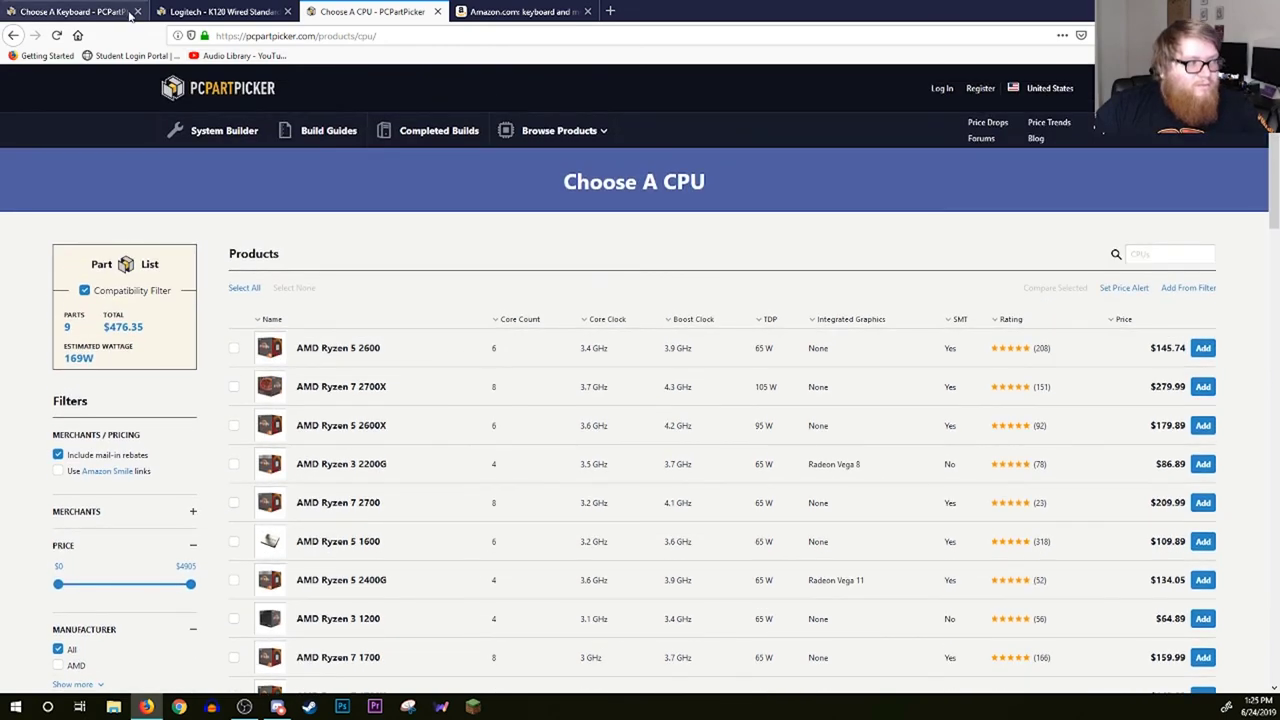
{"action": "left_click", "coordinate": [128, 14]}
{"action": "scroll", "coordinate": [1104, 467], "scroll_direction": "down", "scroll_amount": 5}
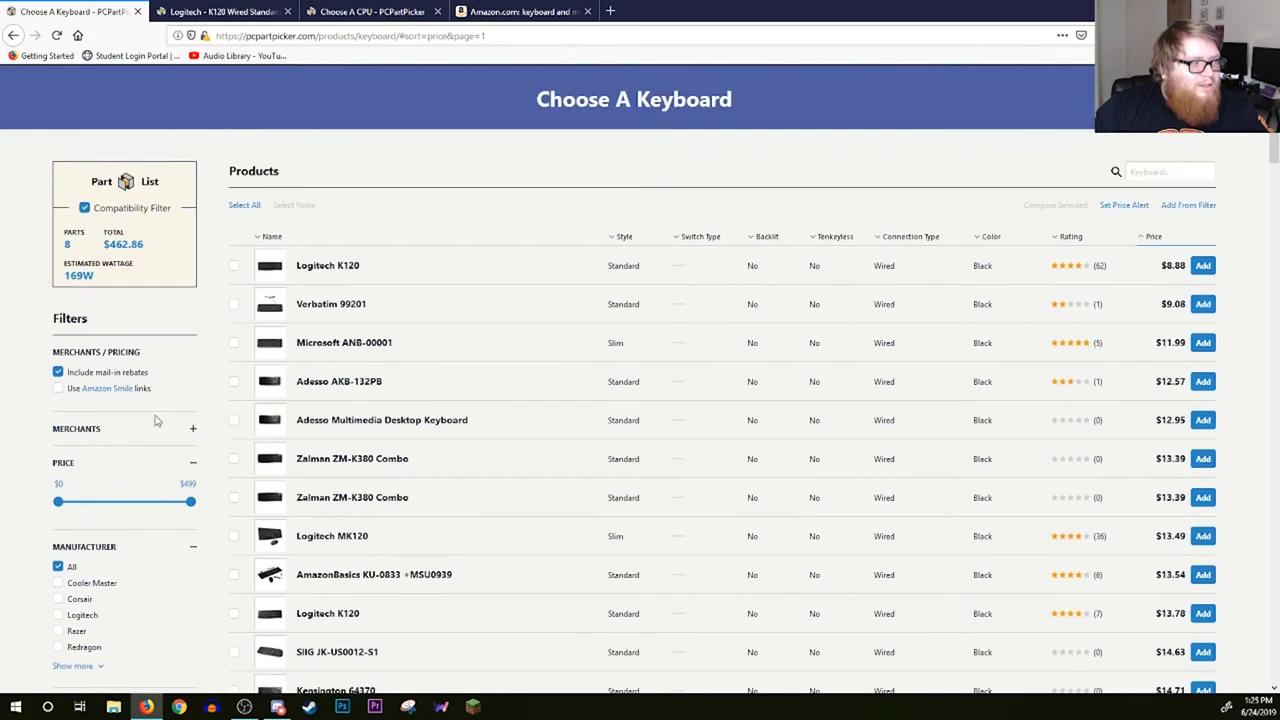
{"action": "scroll", "coordinate": [822, 471], "scroll_direction": "down", "scroll_amount": 3}
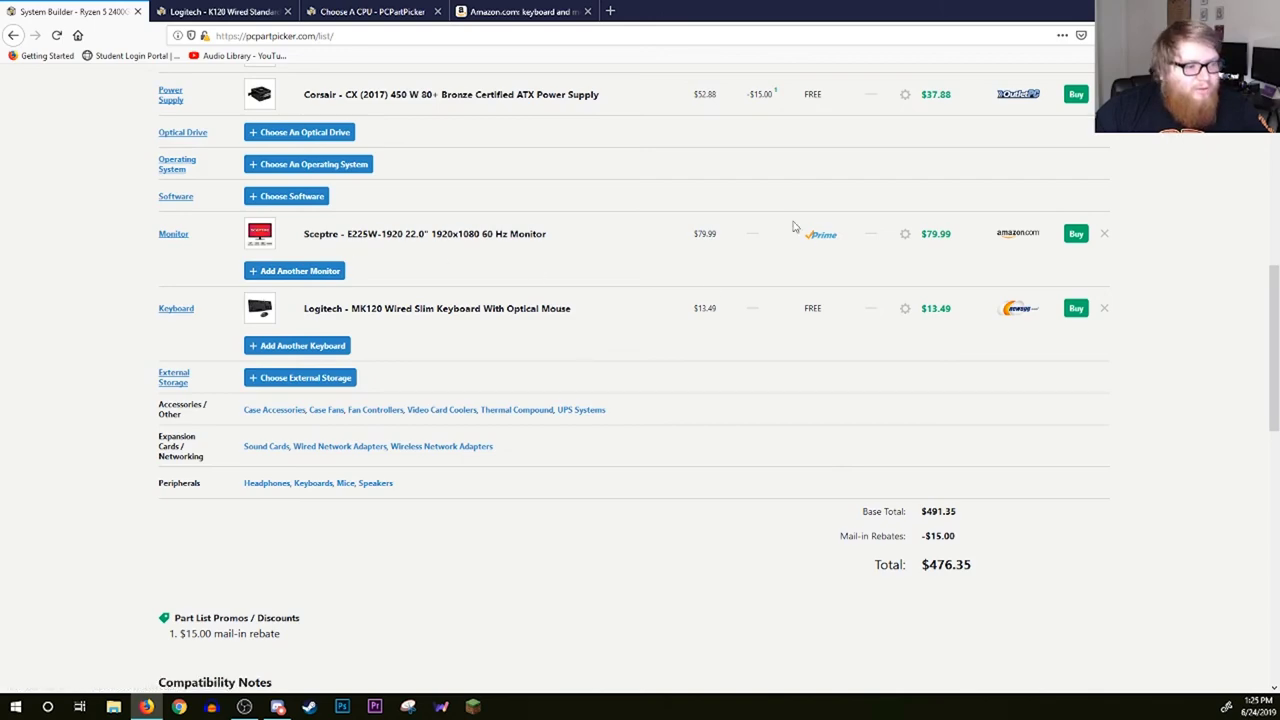
{"action": "scroll", "coordinate": [857, 223], "scroll_direction": "up", "scroll_amount": 4}
Open the ASRock B450M-HDV R4.0 product page and enlarge its first photo.
{"action": "left_click", "coordinate": [401, 190]}
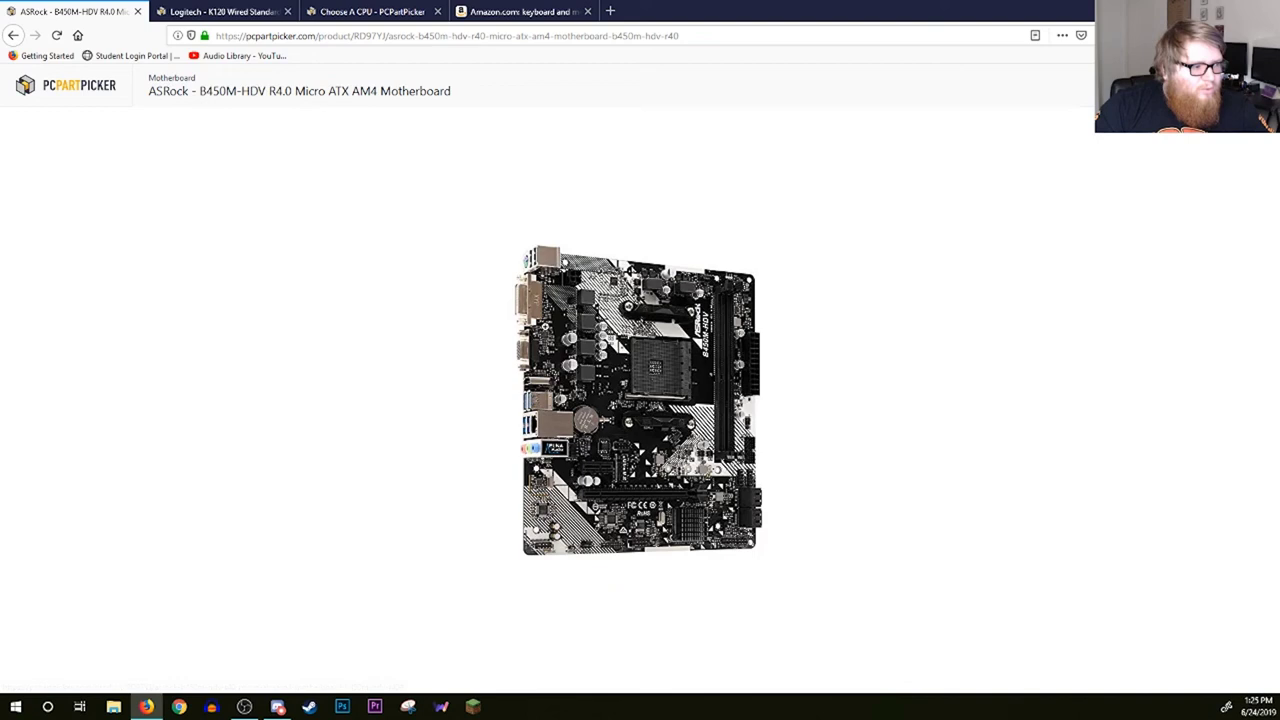
{"action": "left_click", "coordinate": [396, 340]}
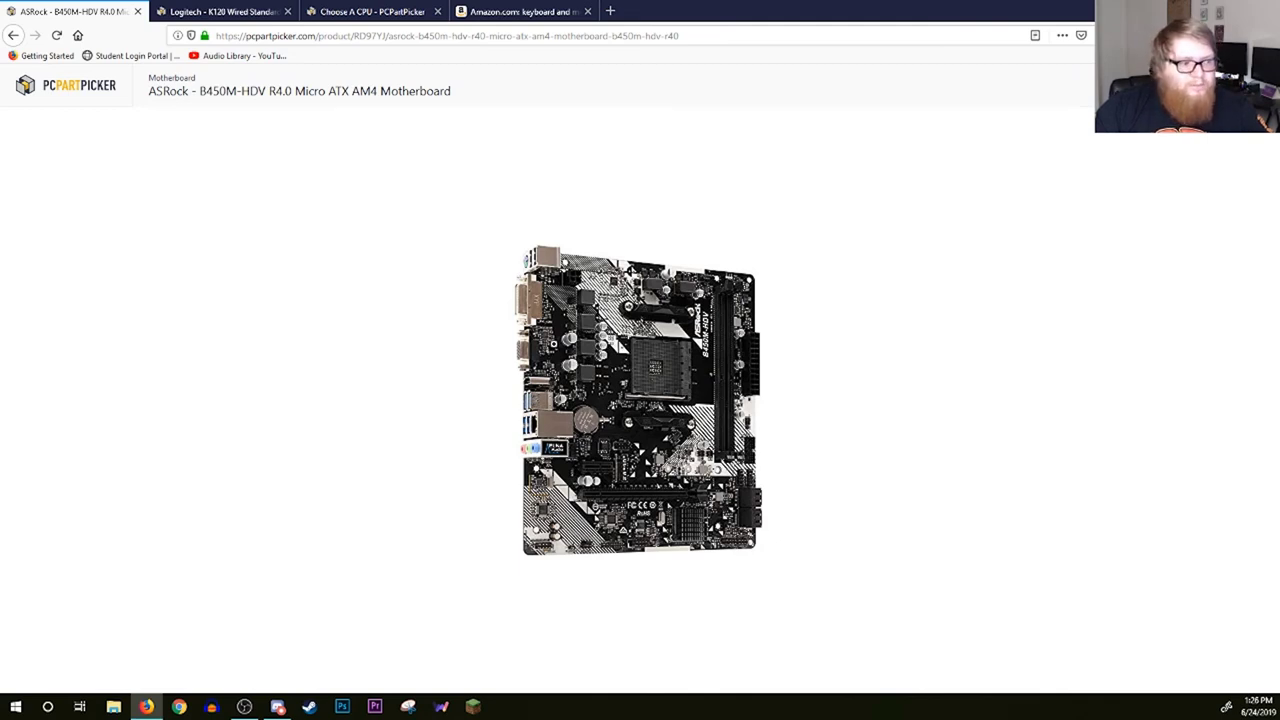
{"action": "scroll", "coordinate": [549, 343], "scroll_direction": "up", "scroll_amount": 5, "text": "ctrl"}
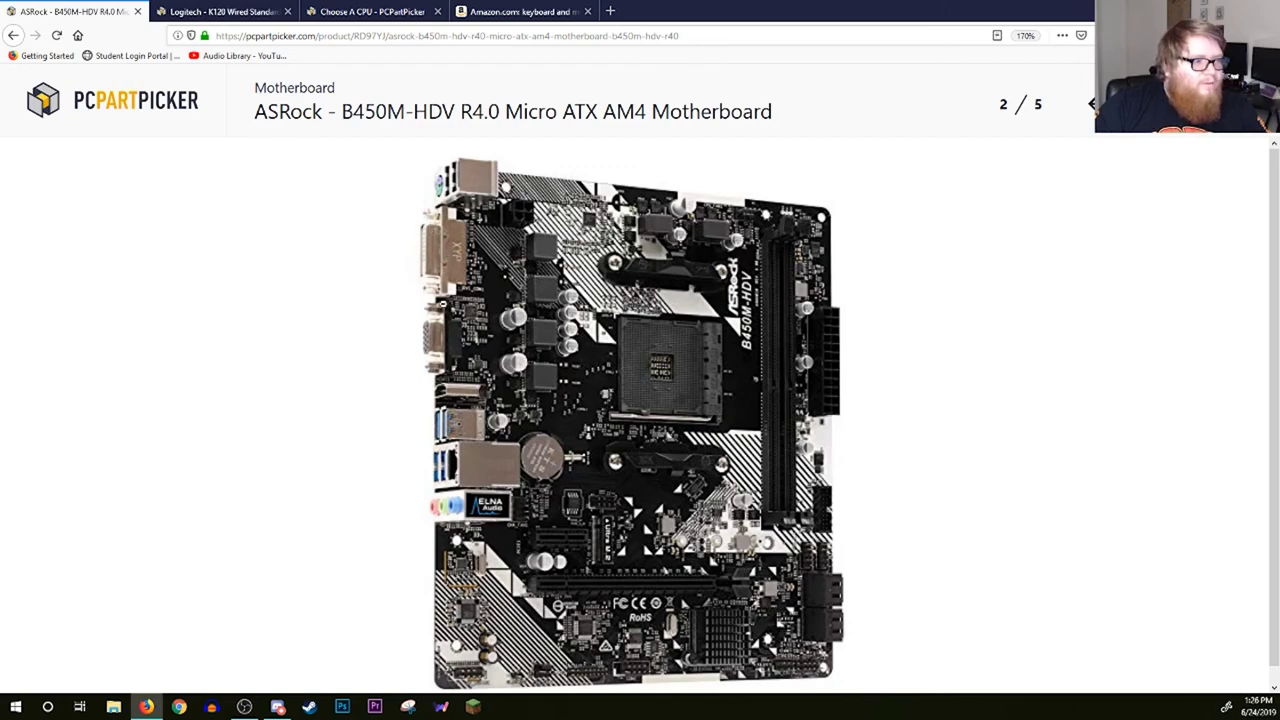